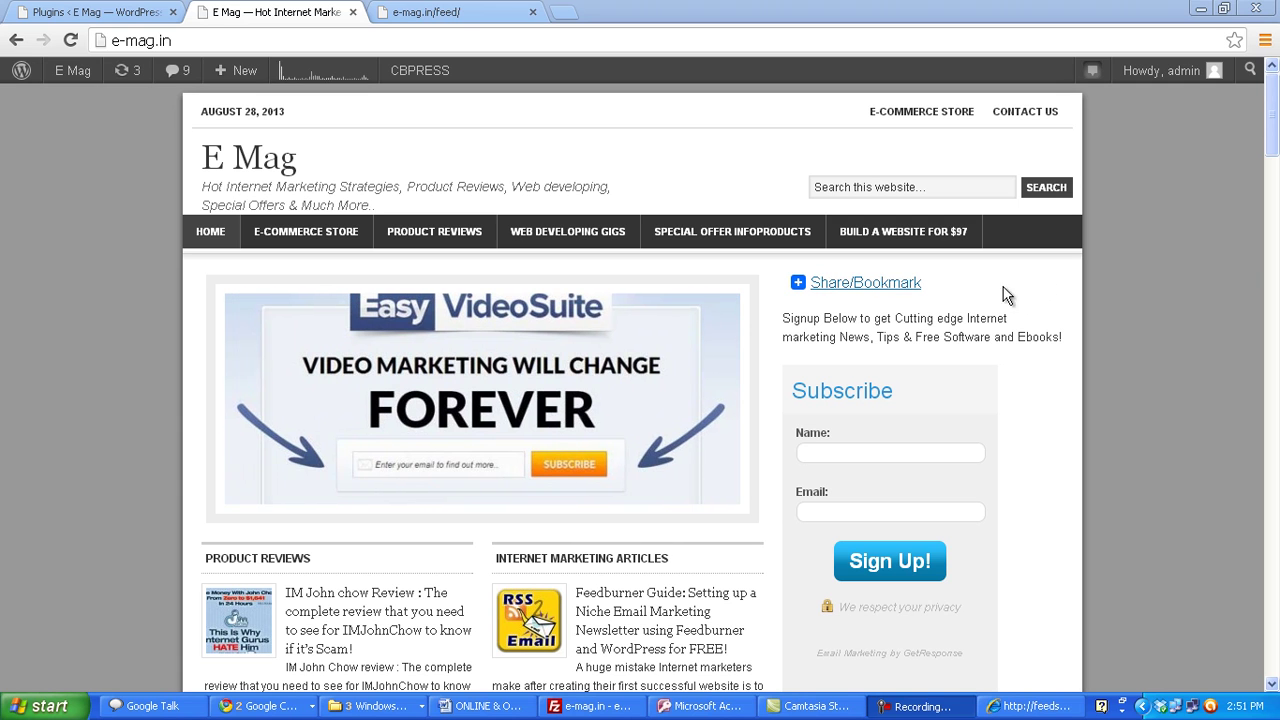
- Open a new blank tab, then go back to the e-mag.in/feed/ tab
mouse_move(943, 282)
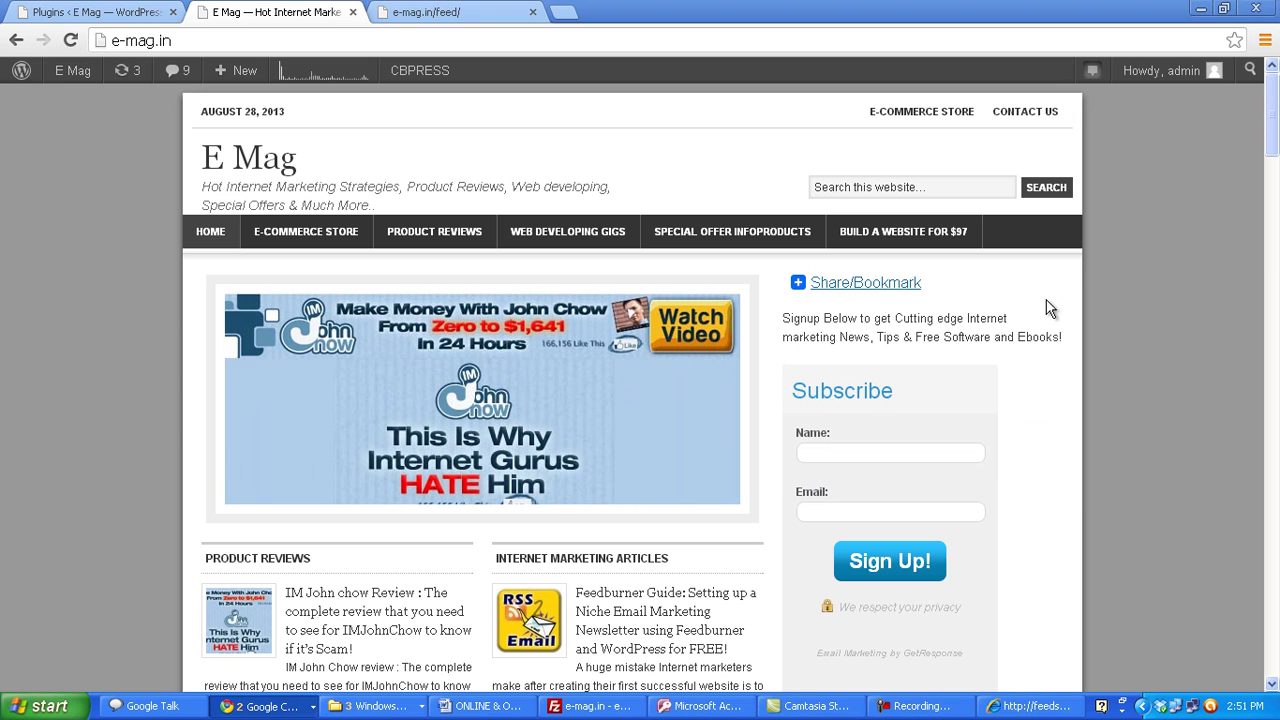
click(563, 12)
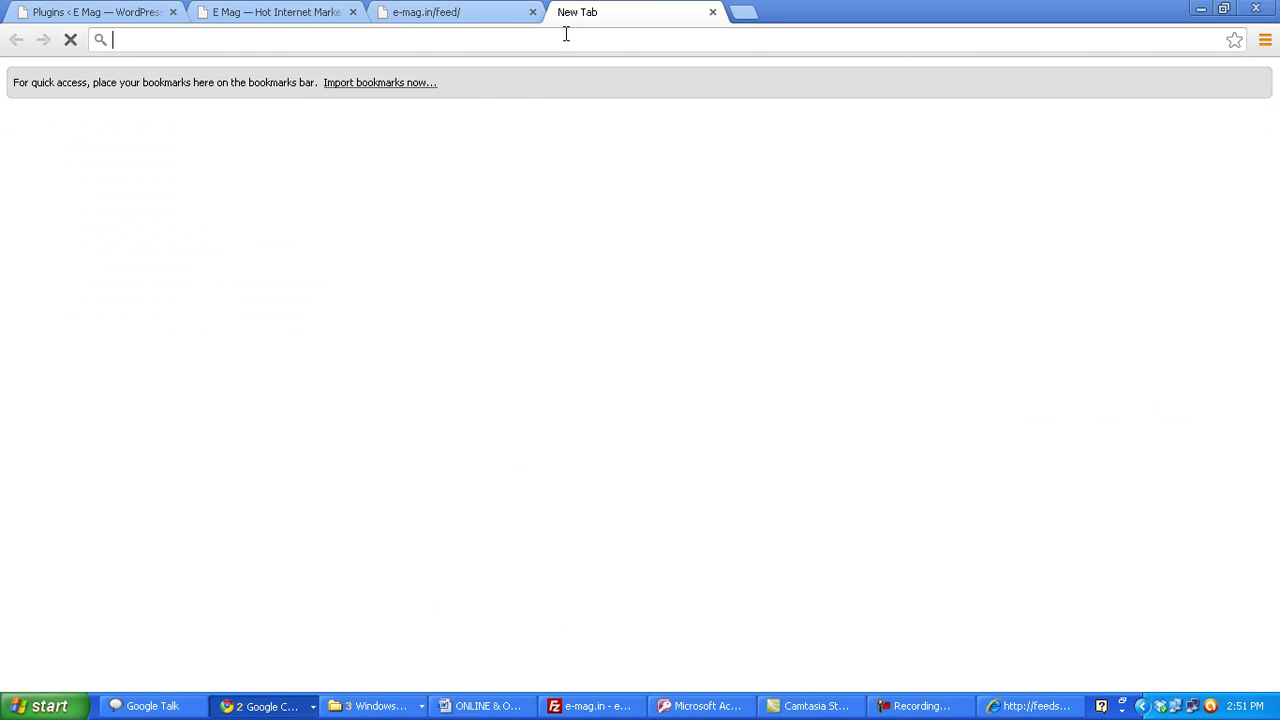
click(405, 12)
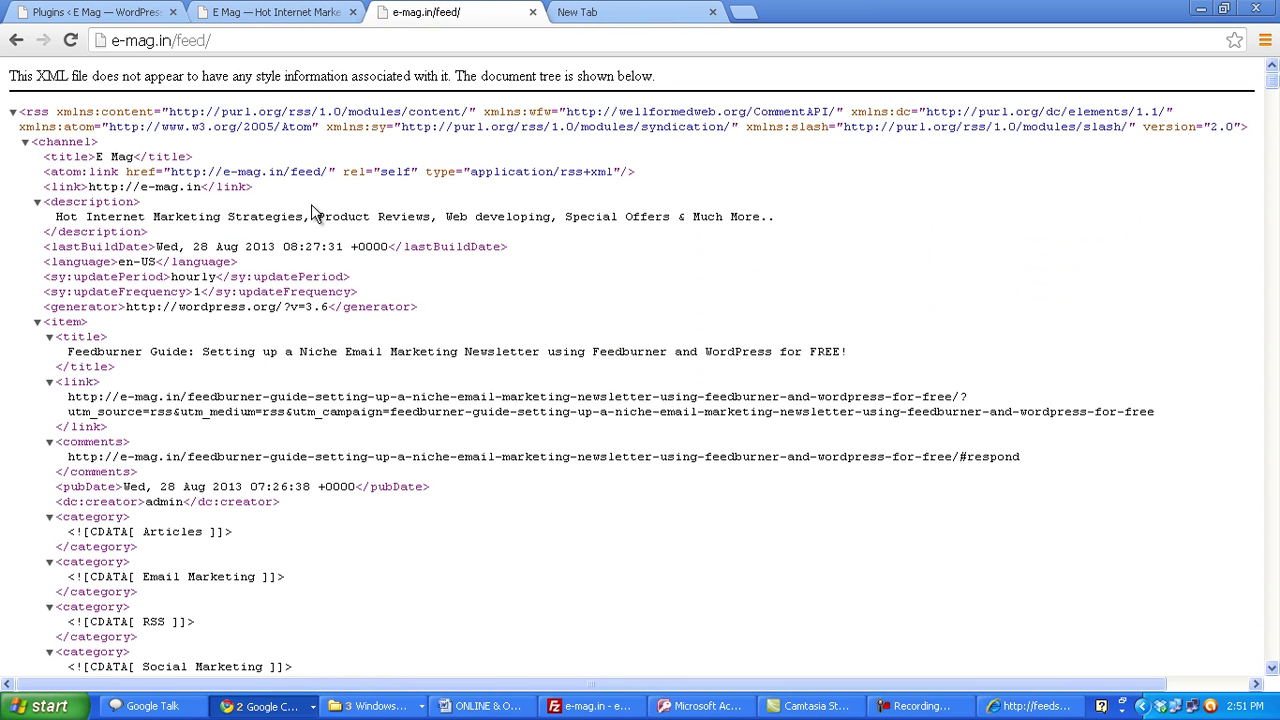
- Load the e-mag.in home page, then reload e-mag.in/feed and scroll the raw XML
drag(171, 40, 443, 40)
key(BackSpace)
key(Return)
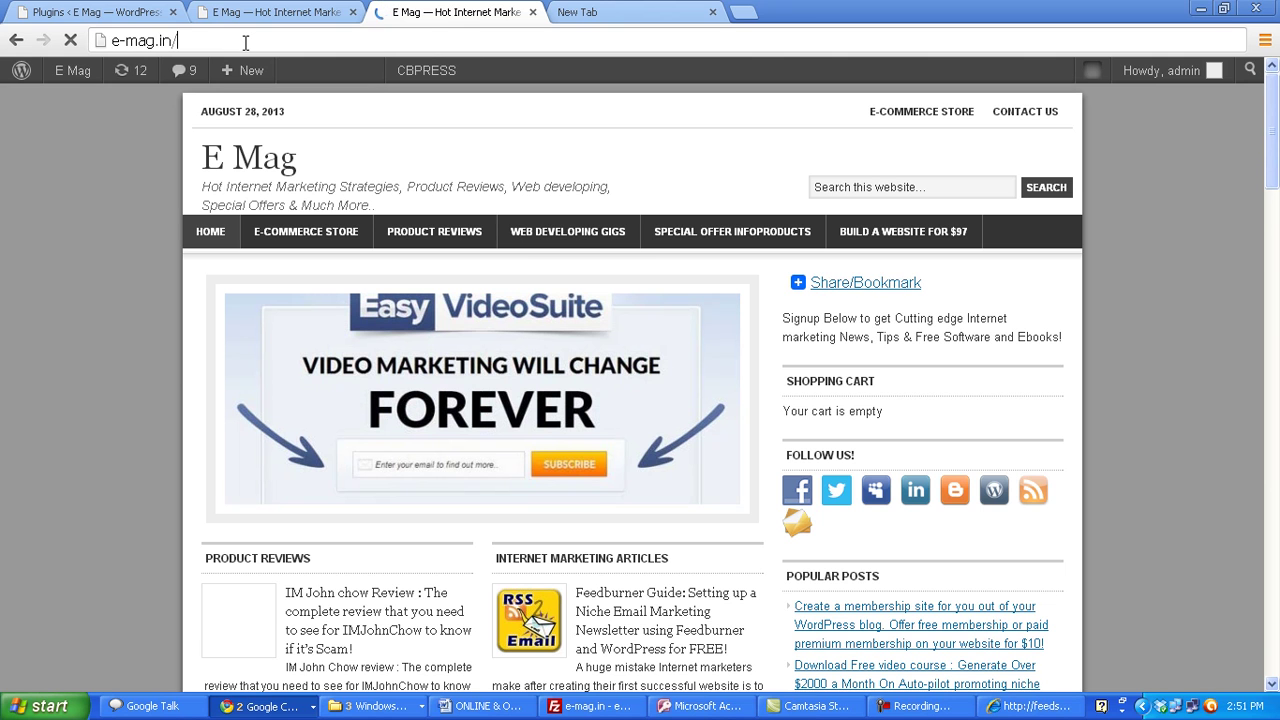
text(ee)
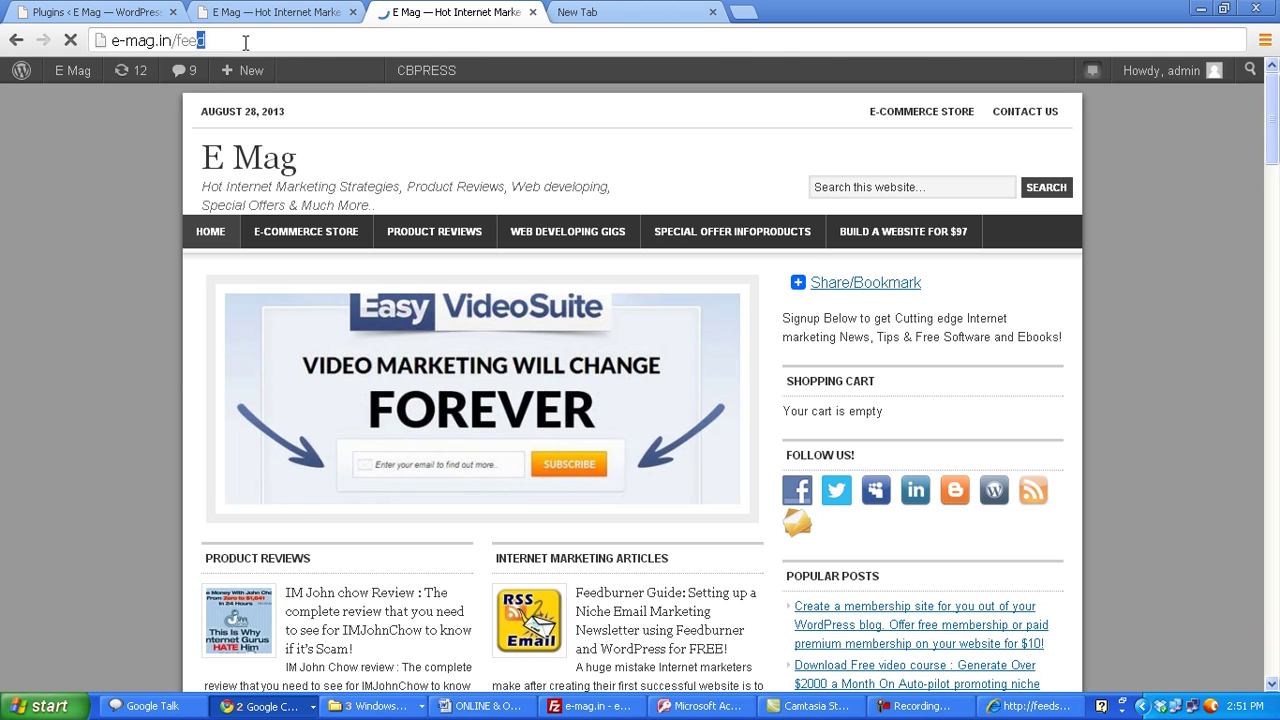
text(d/)
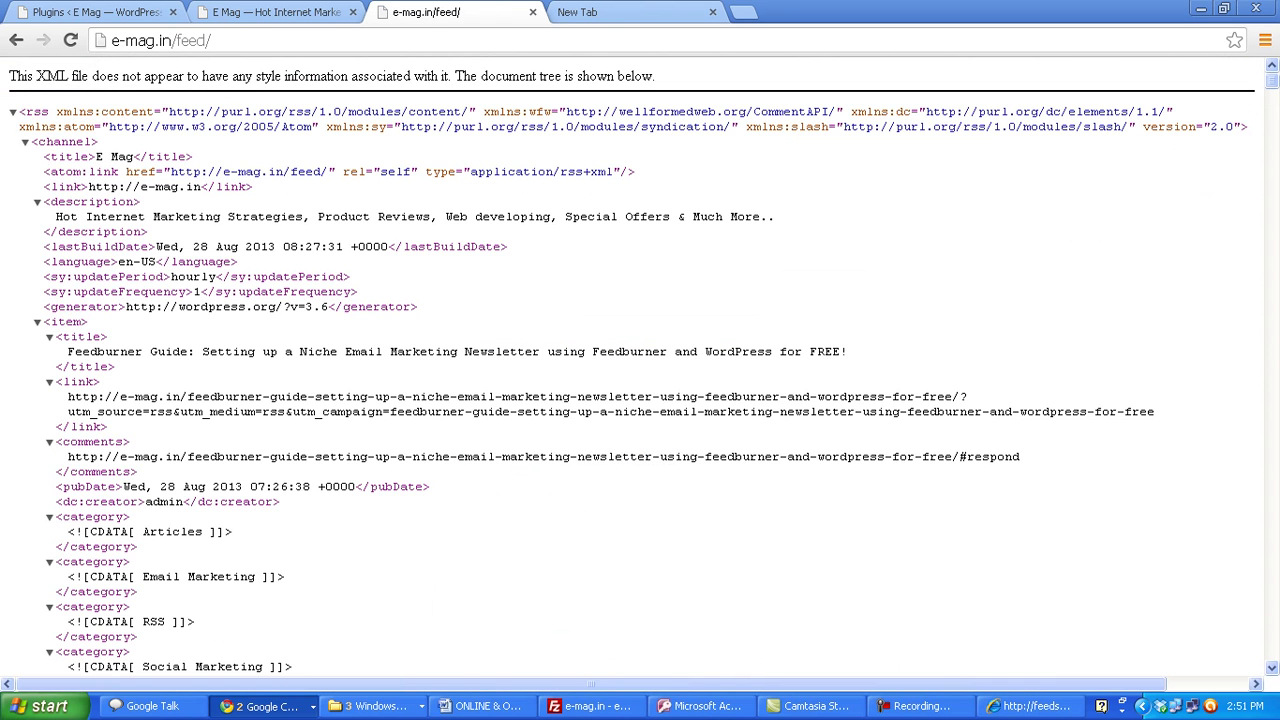
drag(1272, 80, 1272, 152)
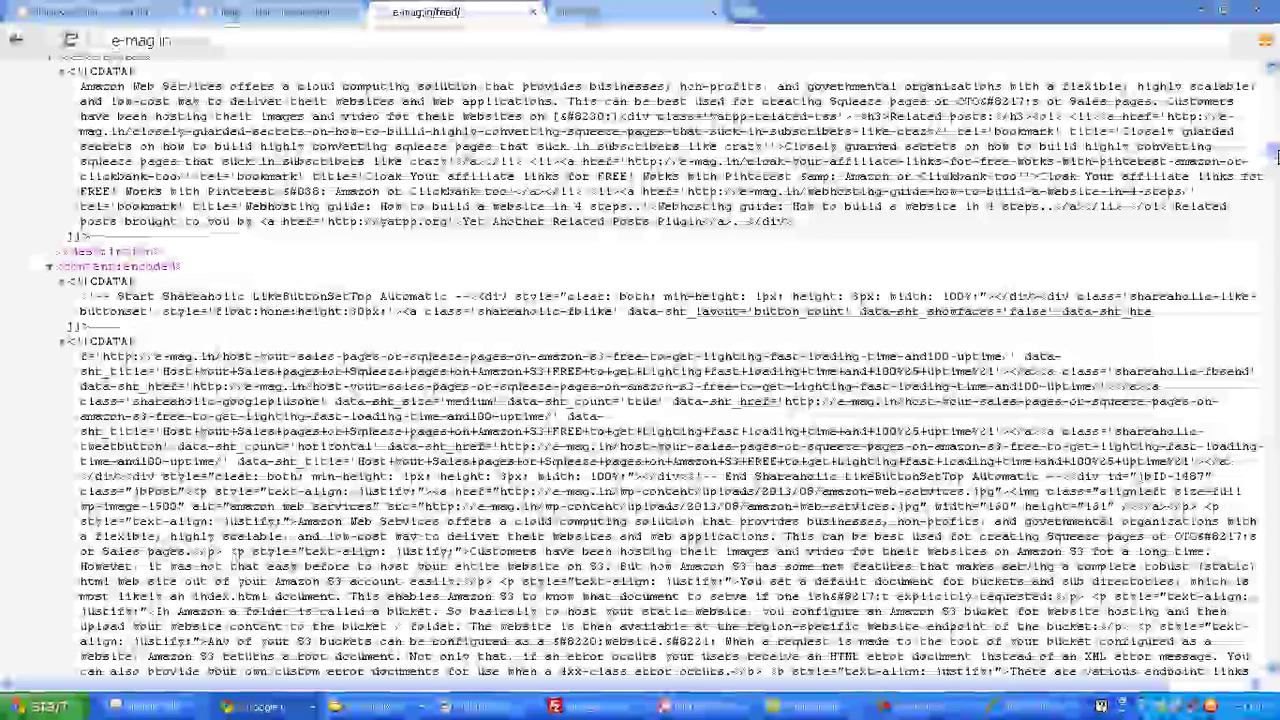
drag(1274, 152, 1273, 75)
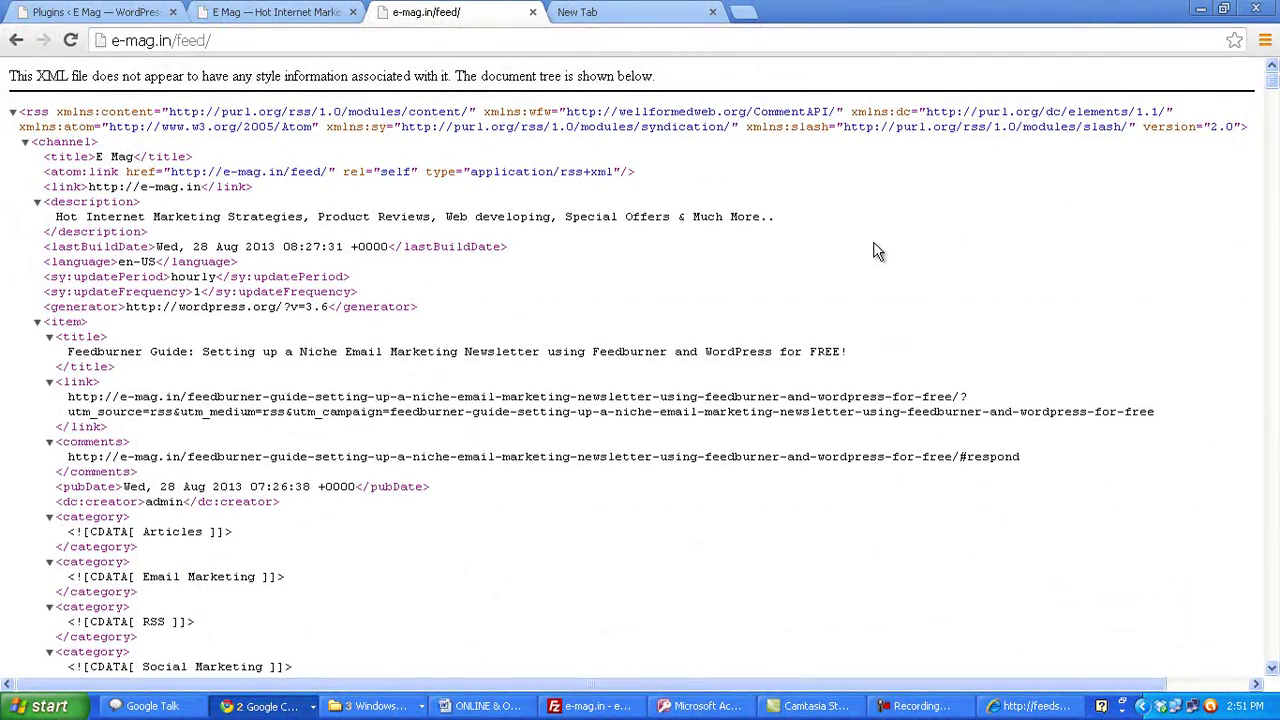
- Search Google for 'feedburner' and open the FeedBurner sign-in result
click(585, 12)
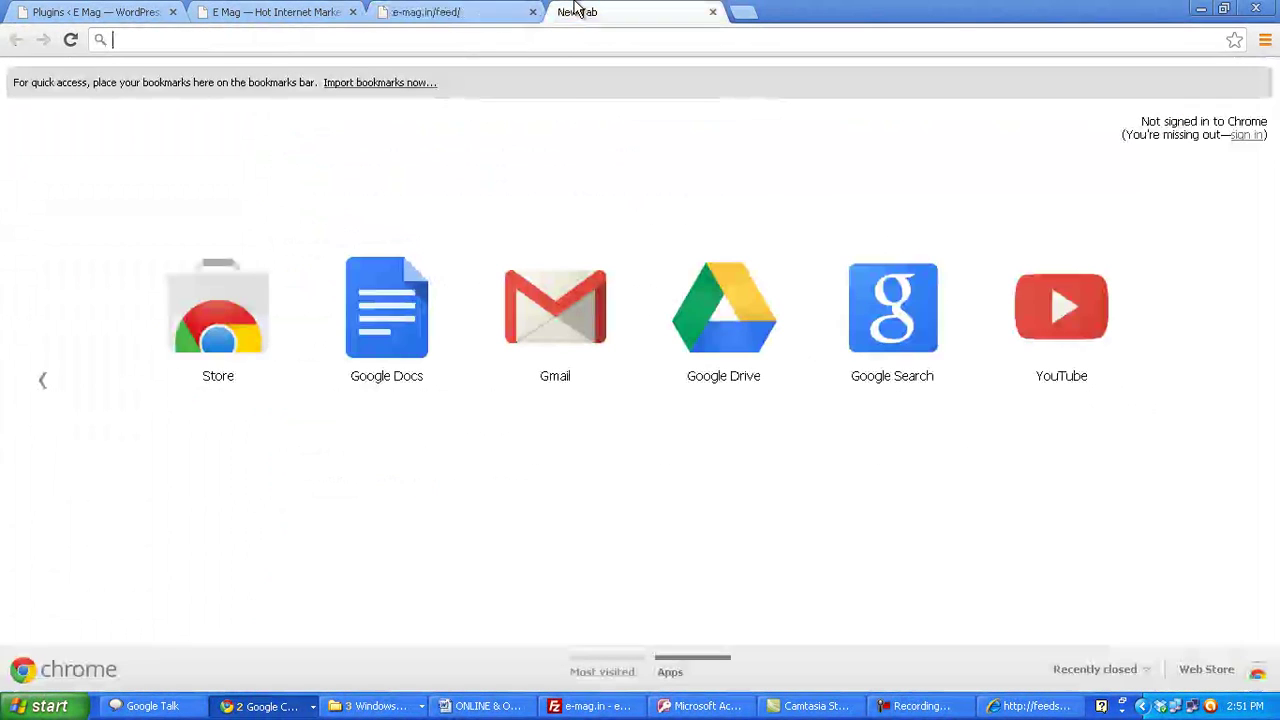
text(google.com)
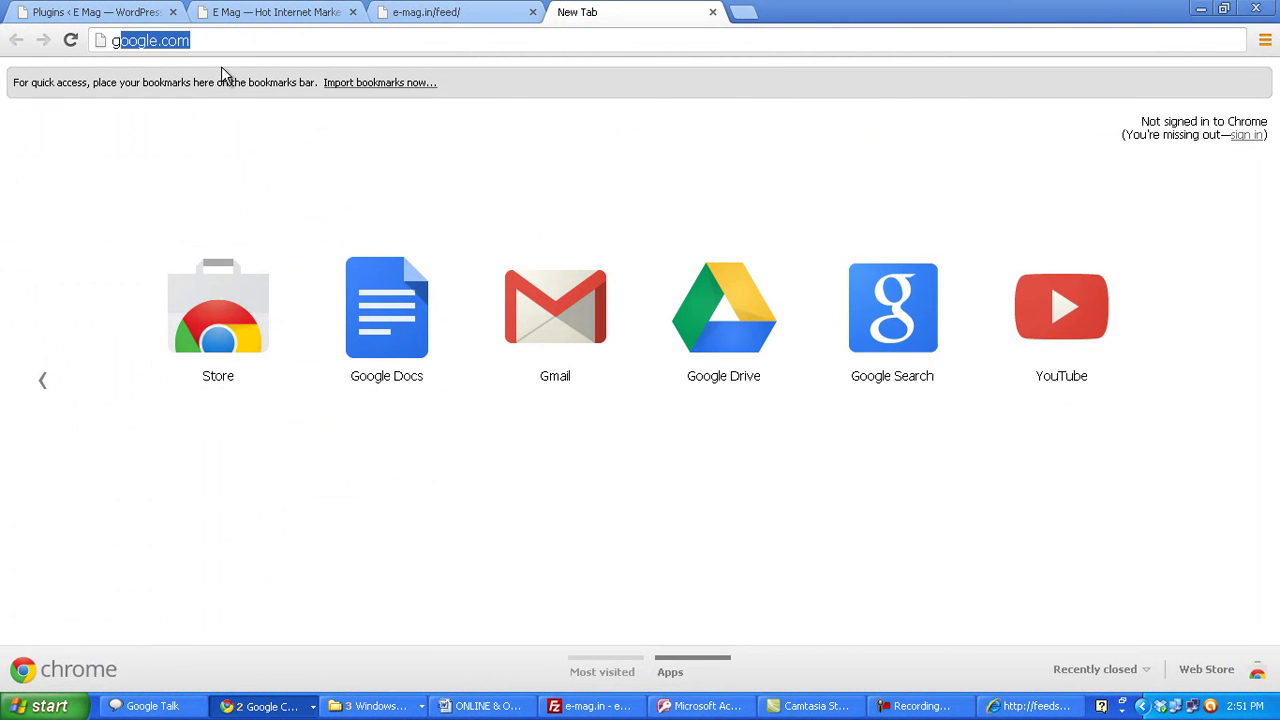
key(Return)
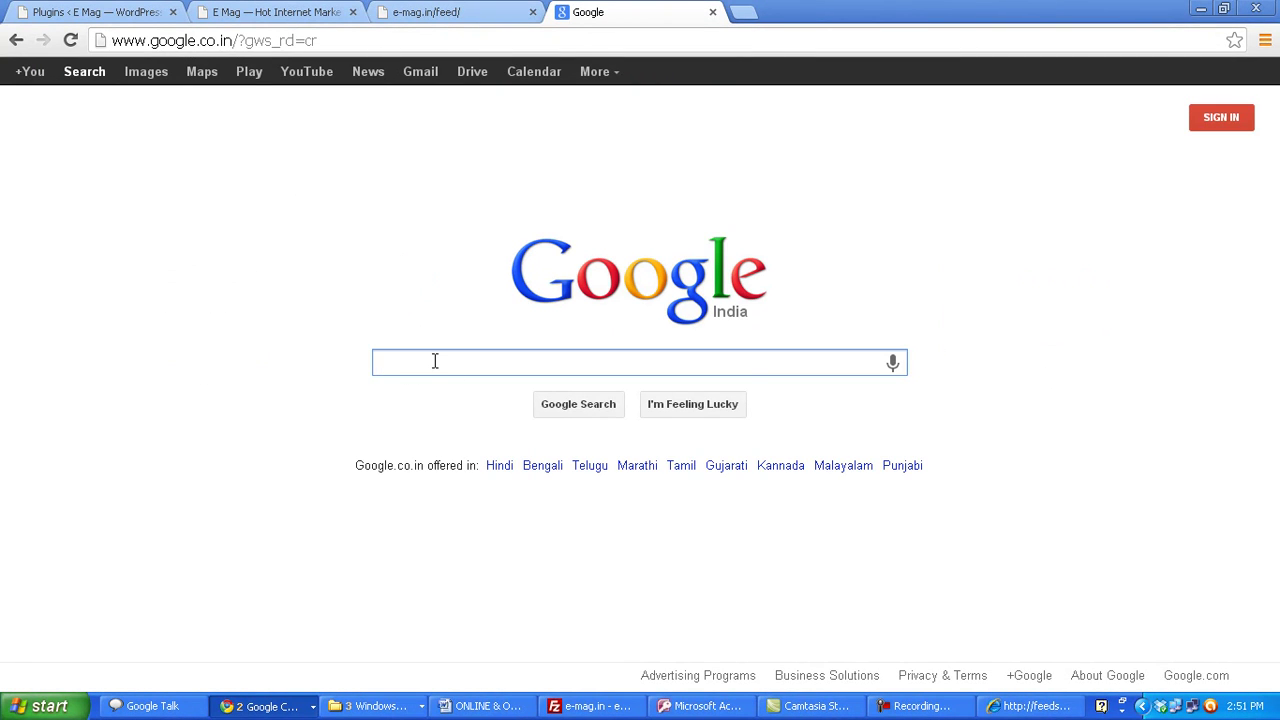
text(feedburne)
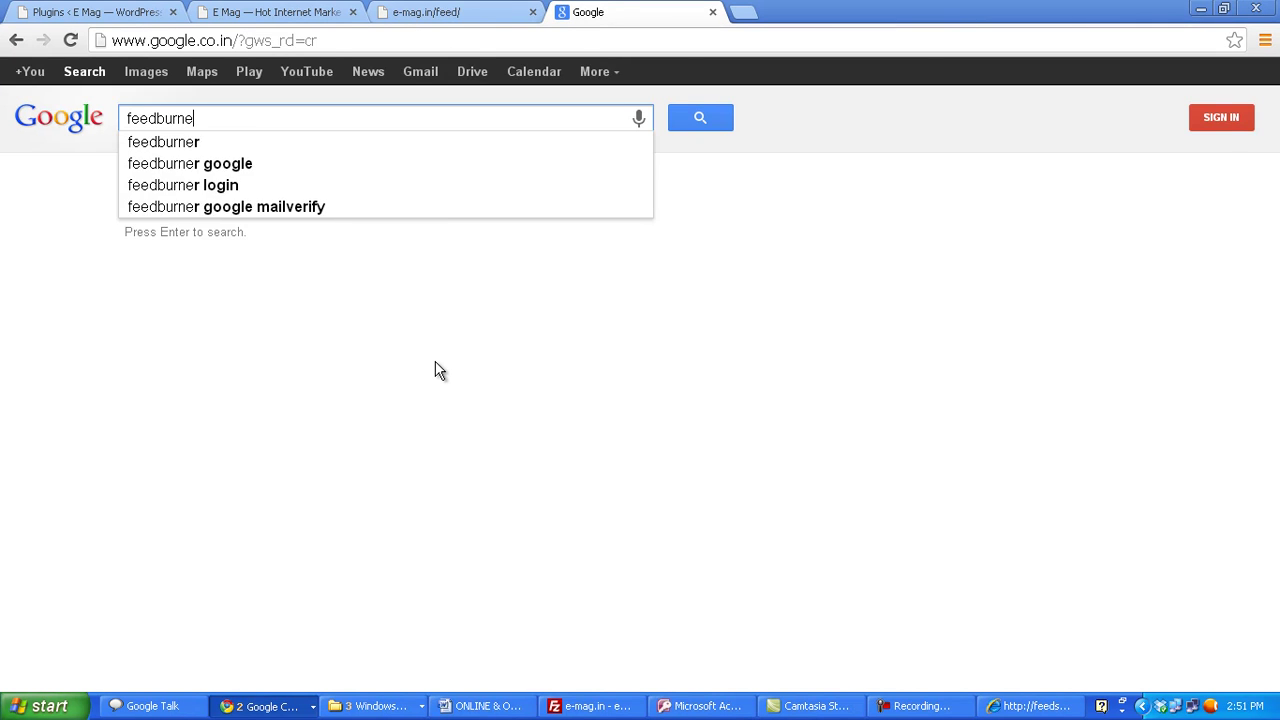
text(r)
key(Return)
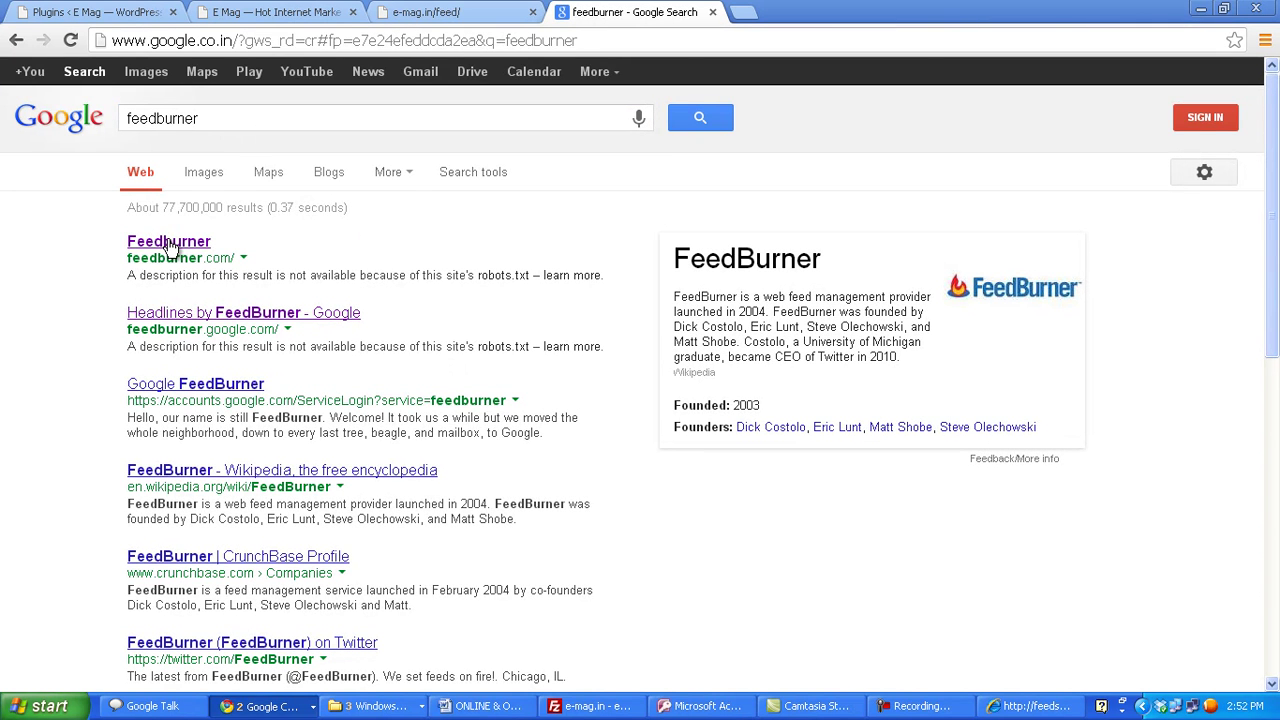
click(172, 249)
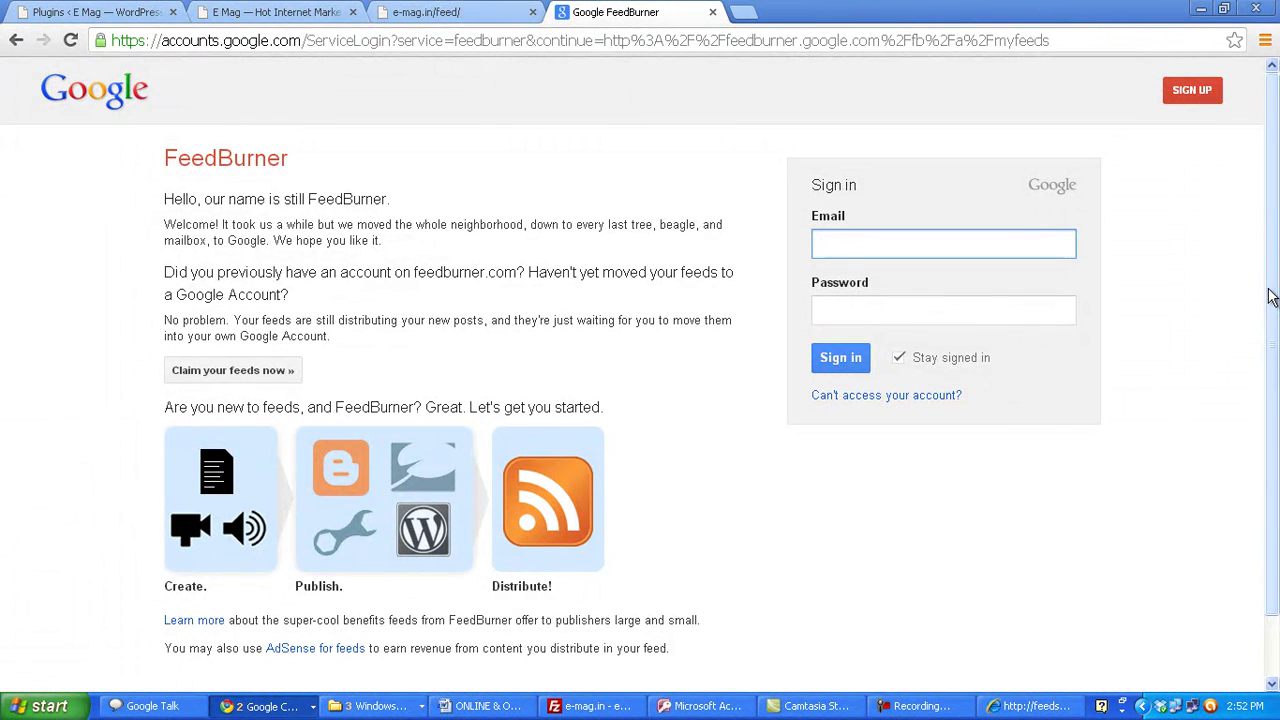
- Sign in to FeedBurner with the Google account e-mail and password
scroll(1270, 297, down, 1)
scroll(1272, 293, up, 1)
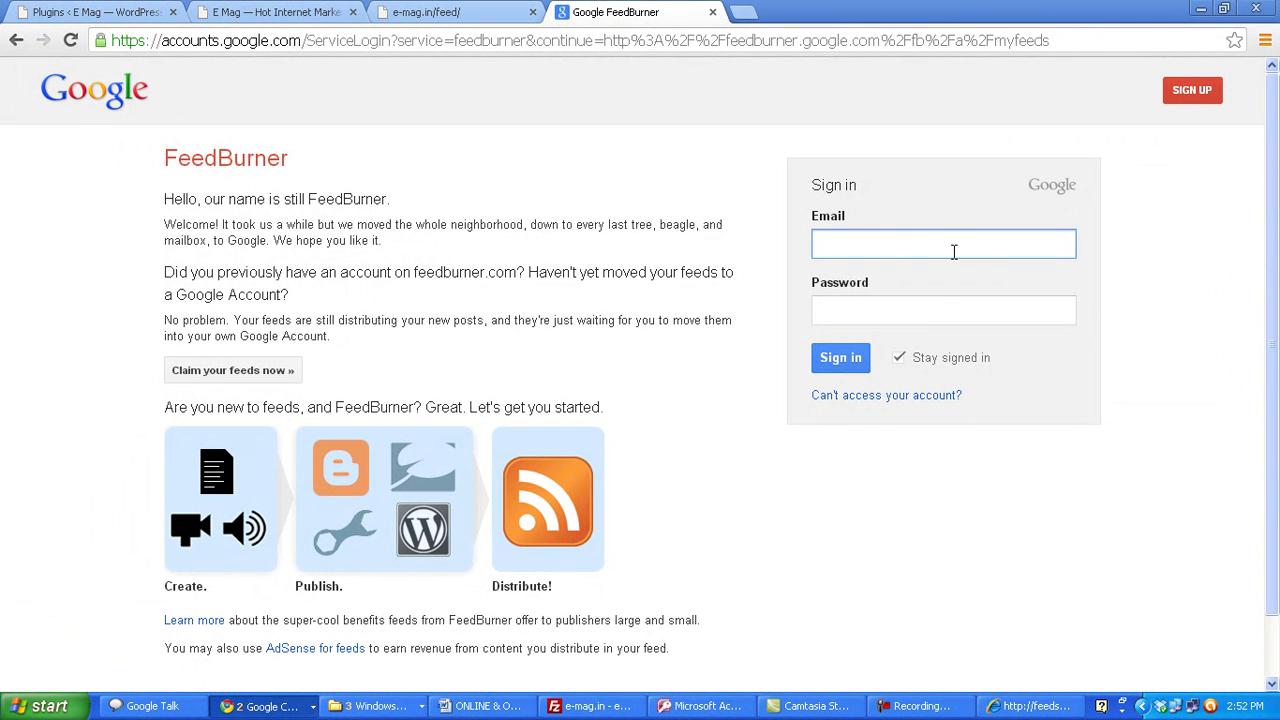
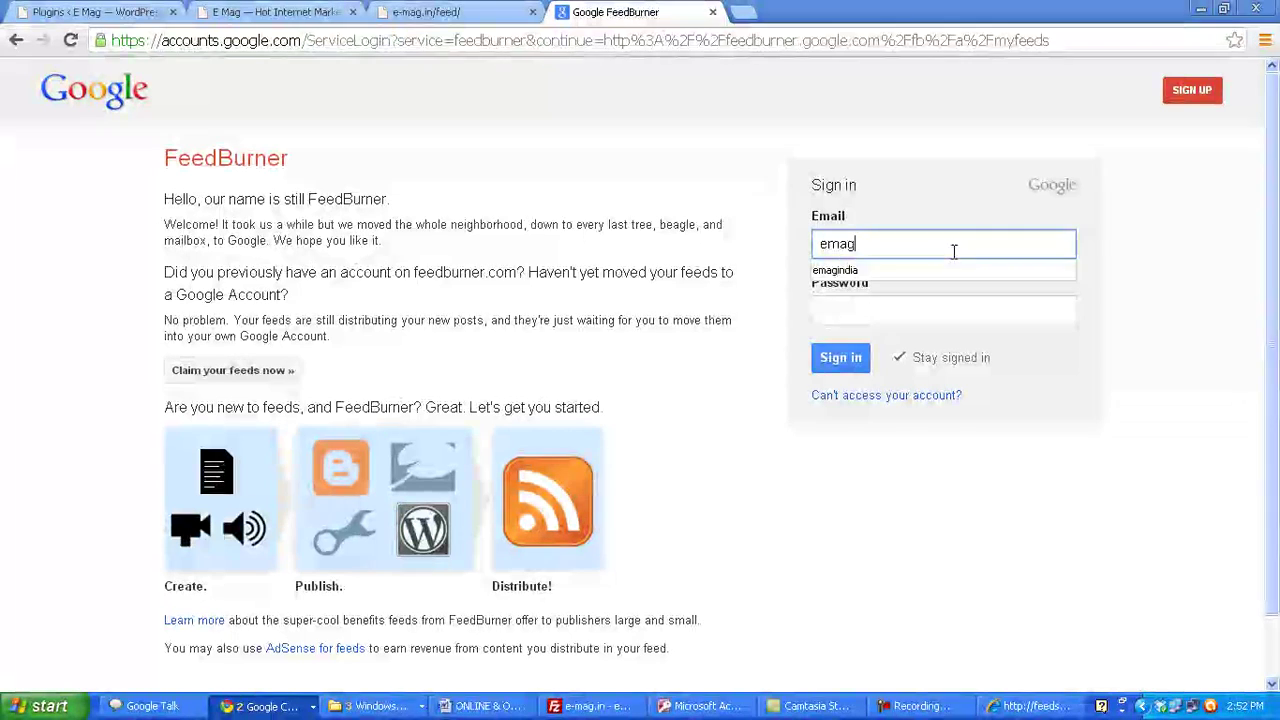
key(Tab)
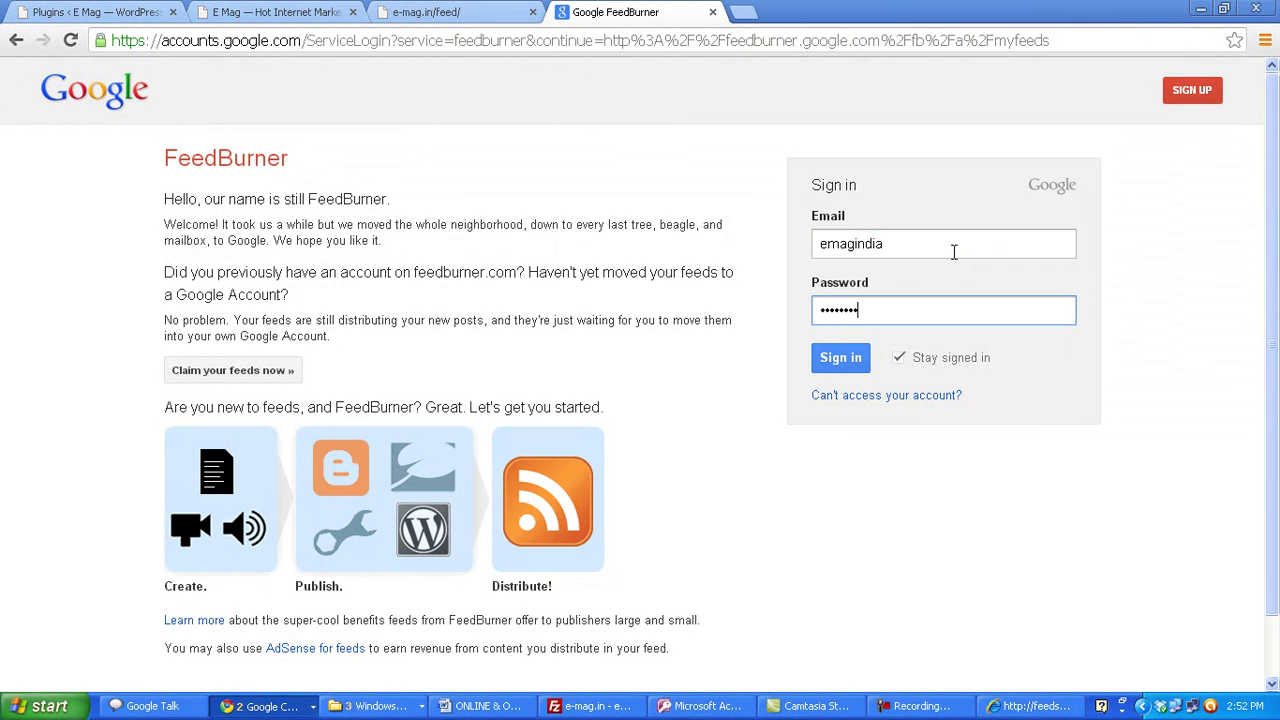
key(Return)
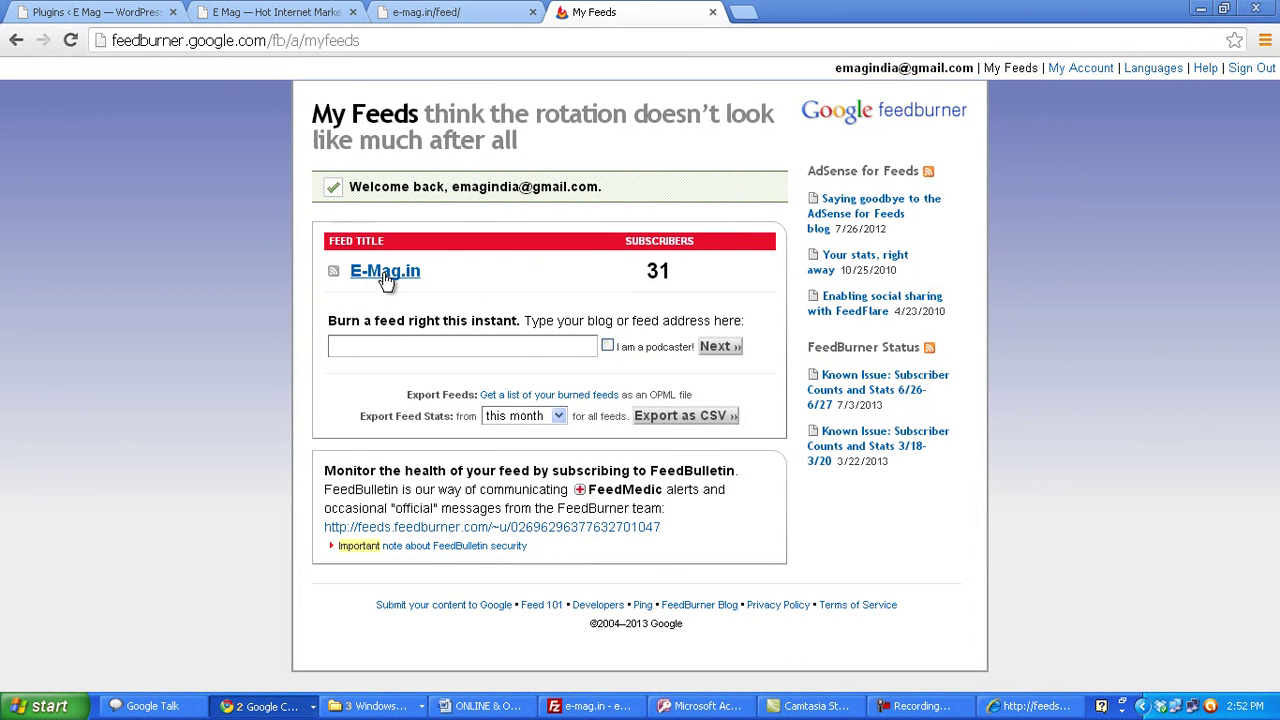
- Note the E-Mag.in feed's 31 subscribers and copy the e-mag.in/feed/ address
drag(684, 263, 646, 271)
click(405, 16)
click(215, 40)
key(ctrl+c)
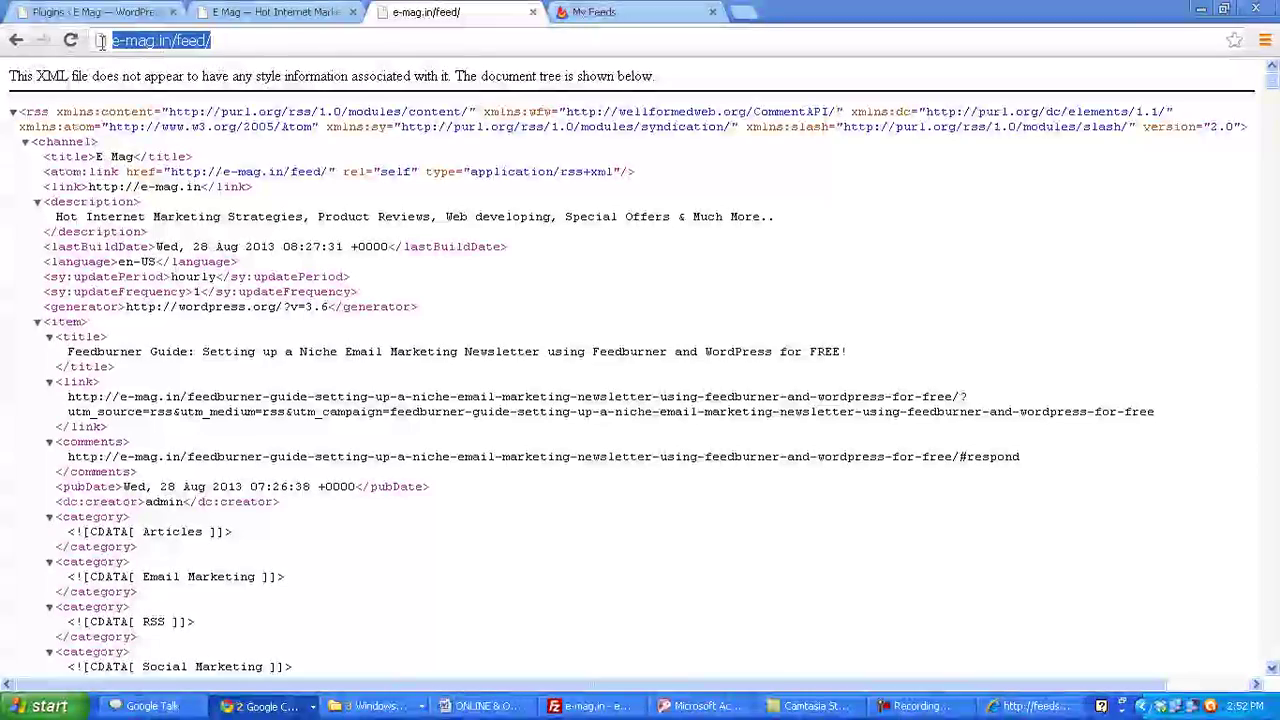
click(590, 12)
click(398, 344)
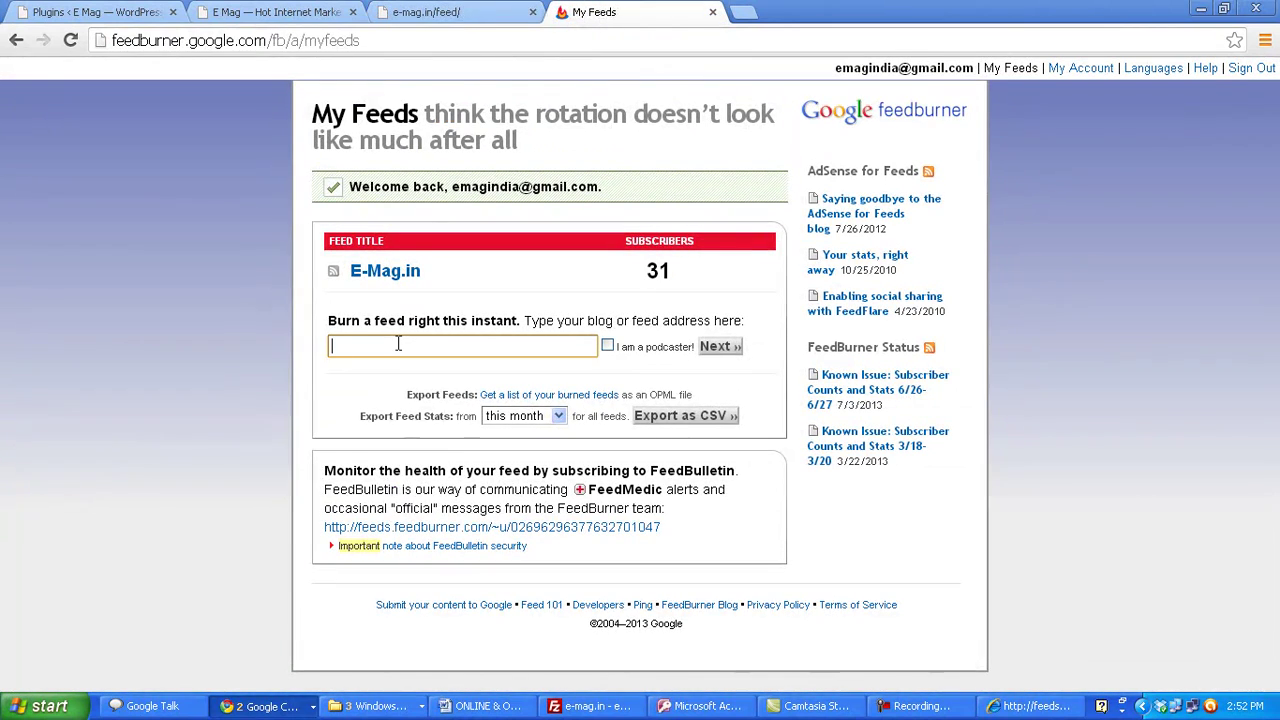
key(ctrl+v)
click(718, 348)
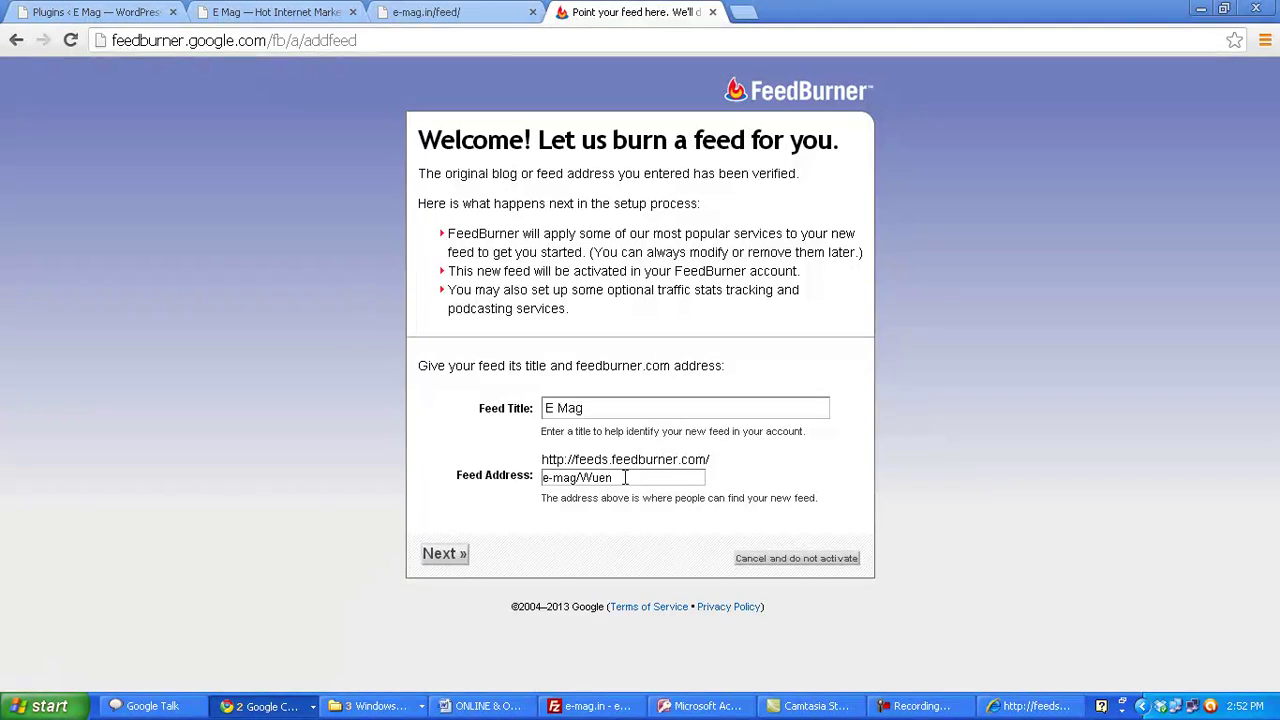
- Set the feed address to emag1 and create the feed
drag(625, 478, 538, 478)
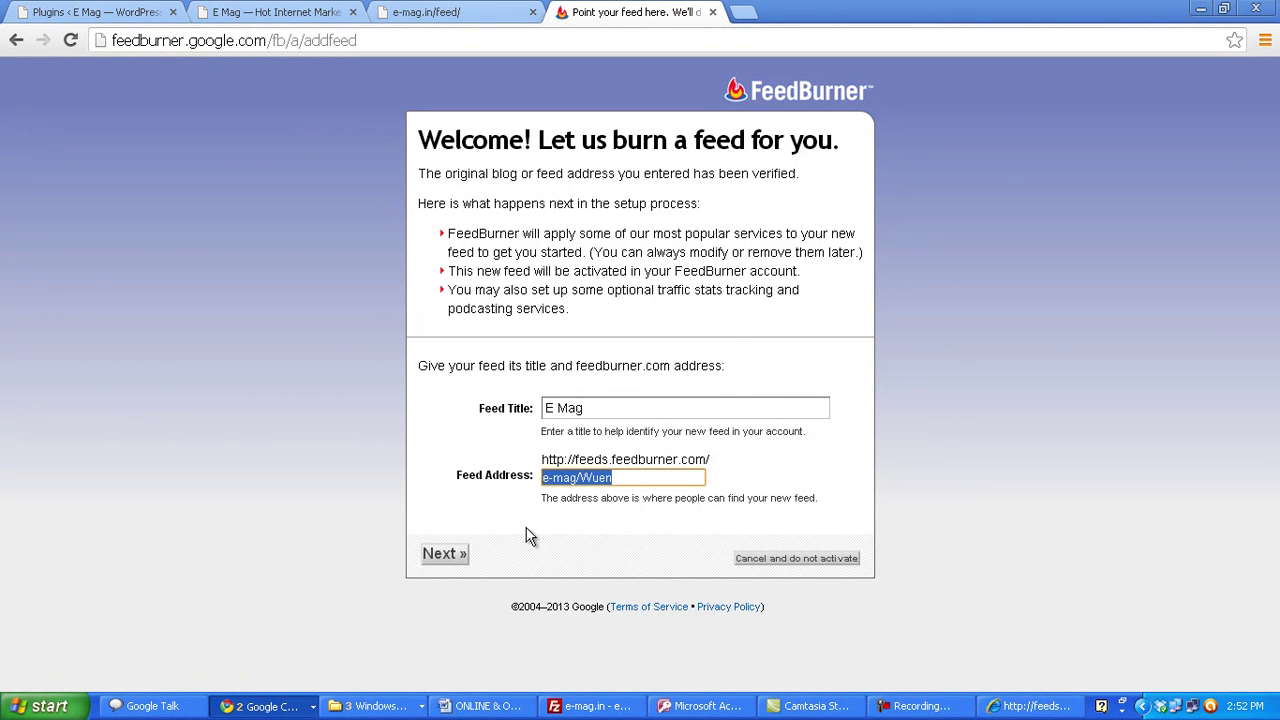
click(631, 479)
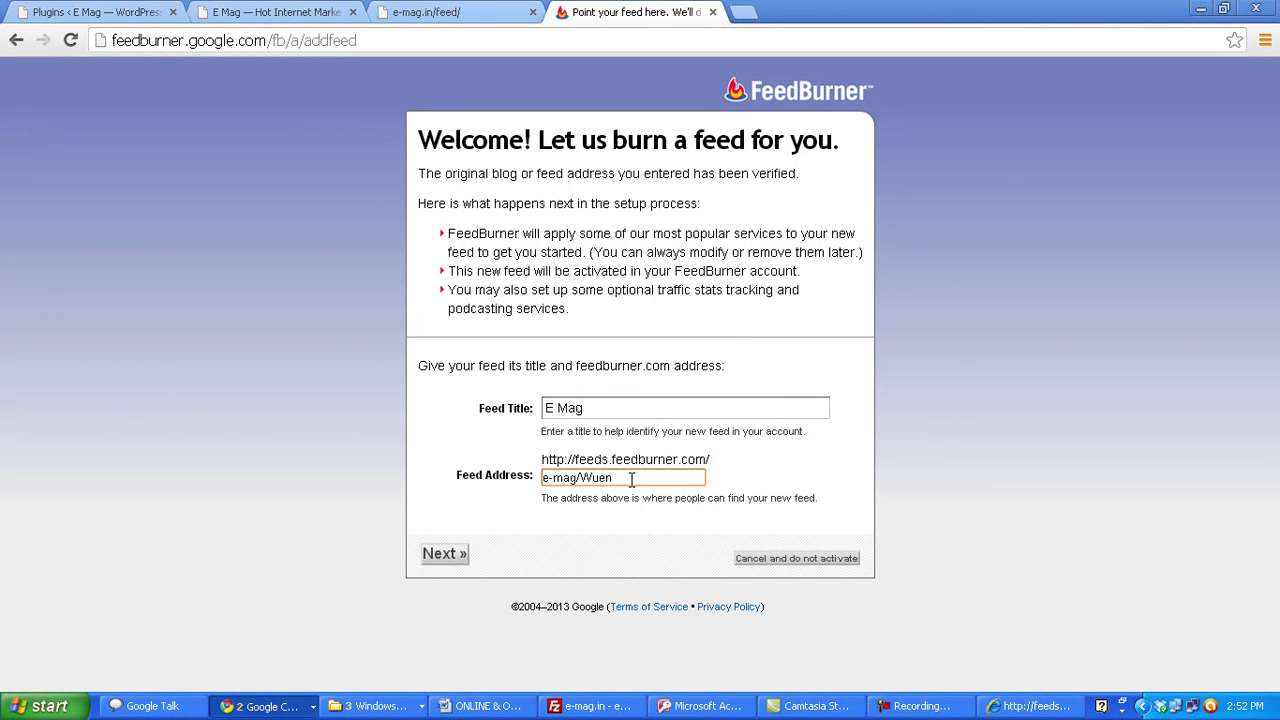
drag(631, 479, 470, 484)
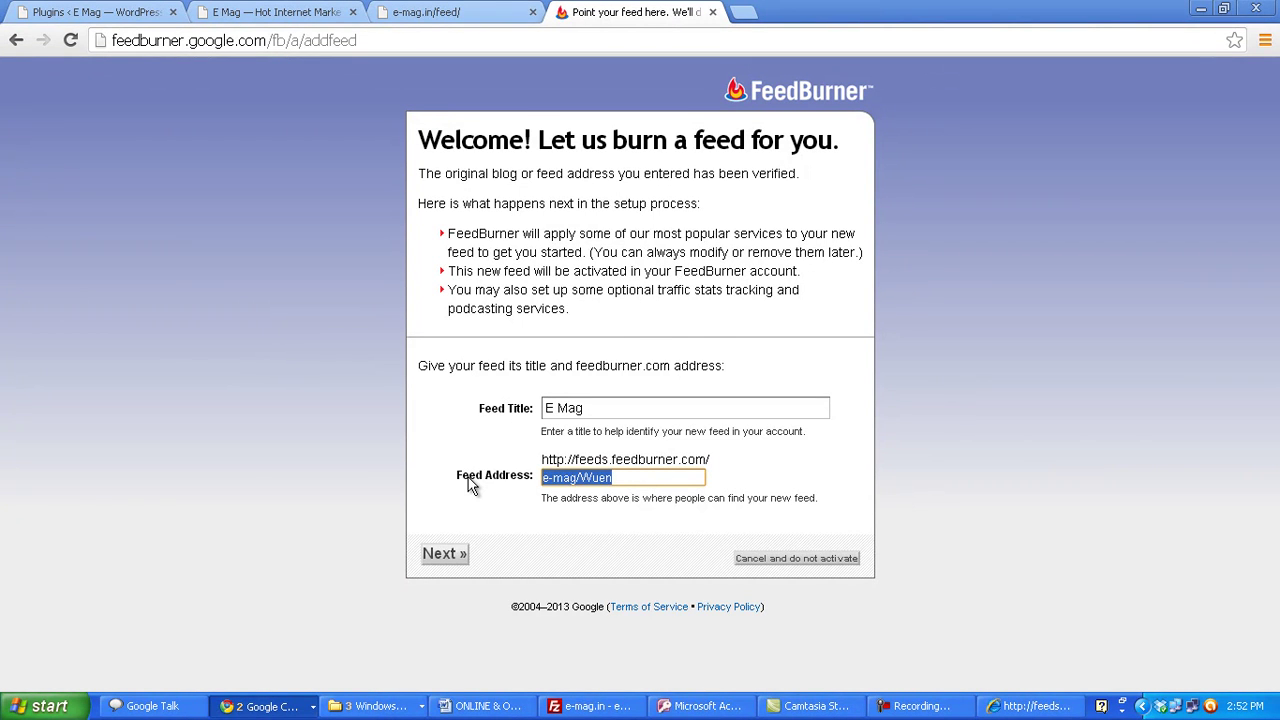
text(ema)
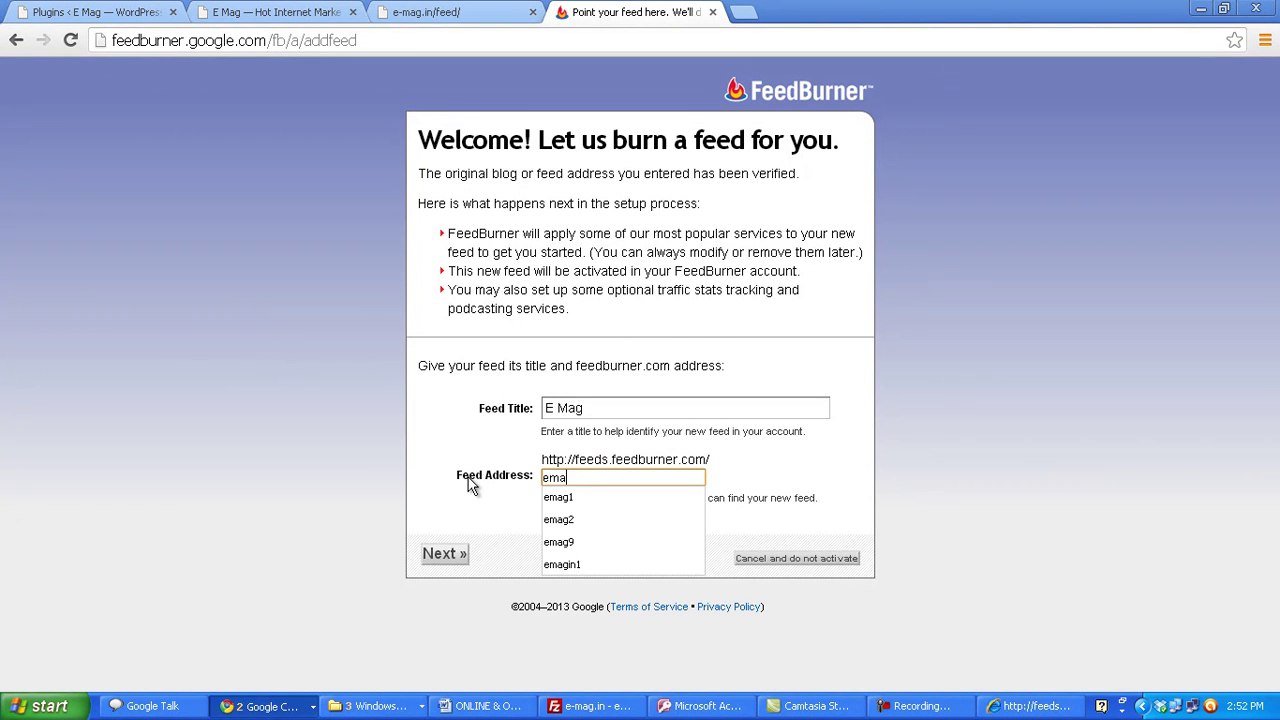
text(g1)
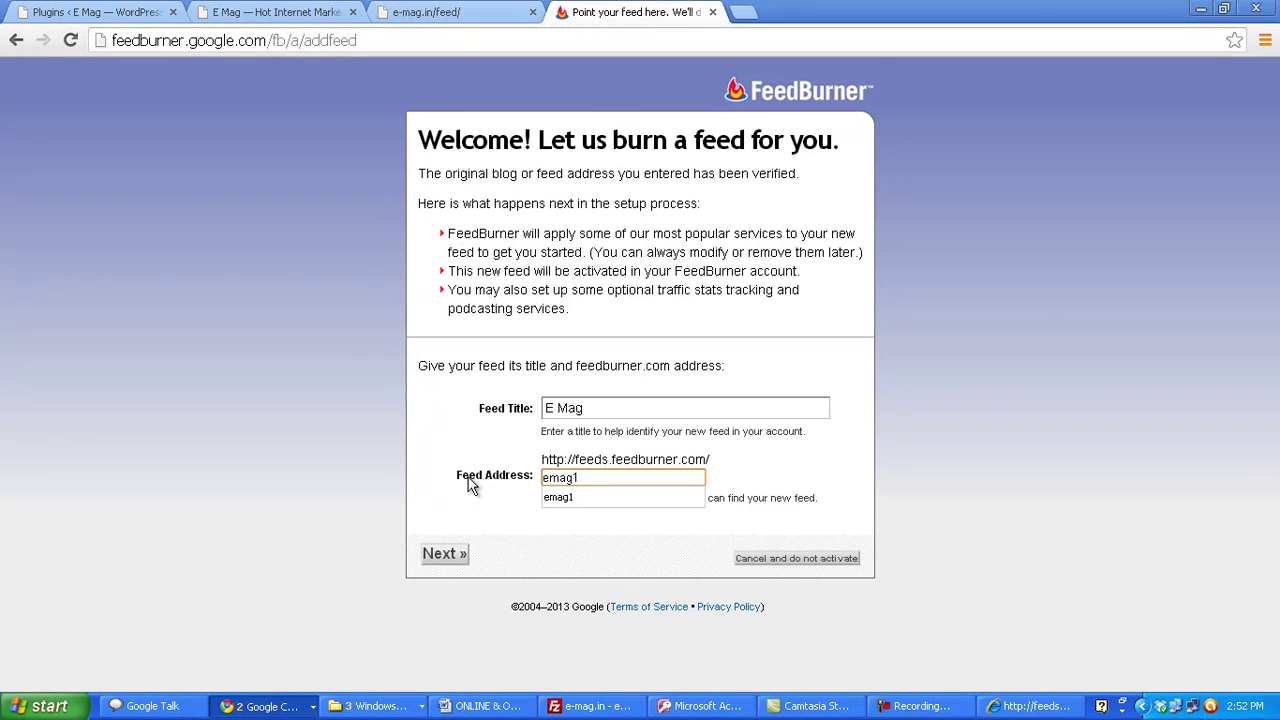
click(560, 560)
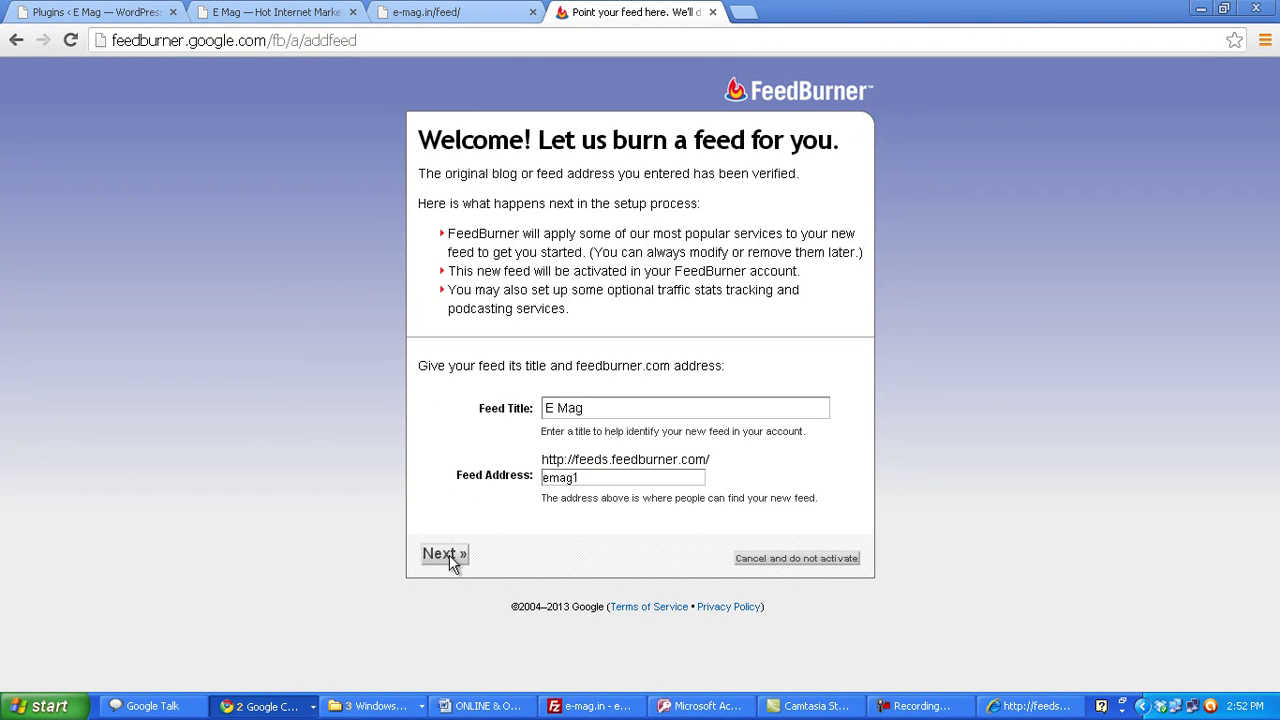
click(449, 557)
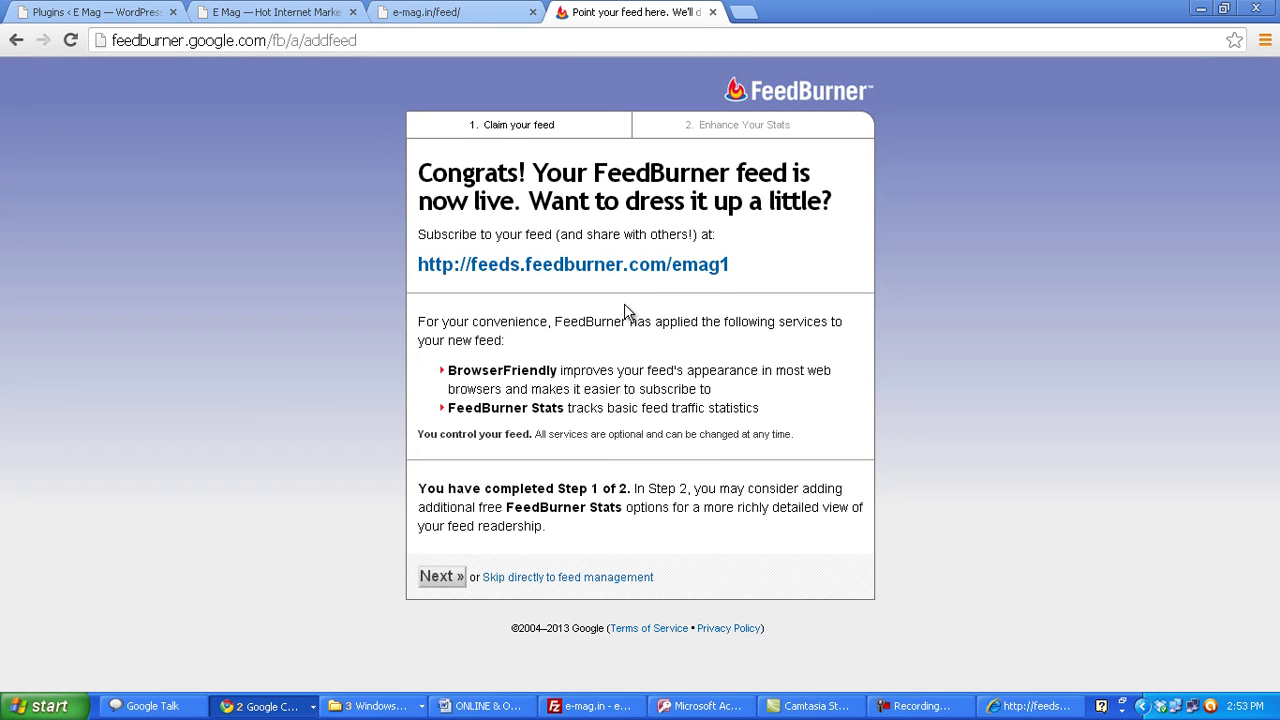
- Open the live emag1 feed link in a new tab and look it over
right_click(584, 271)
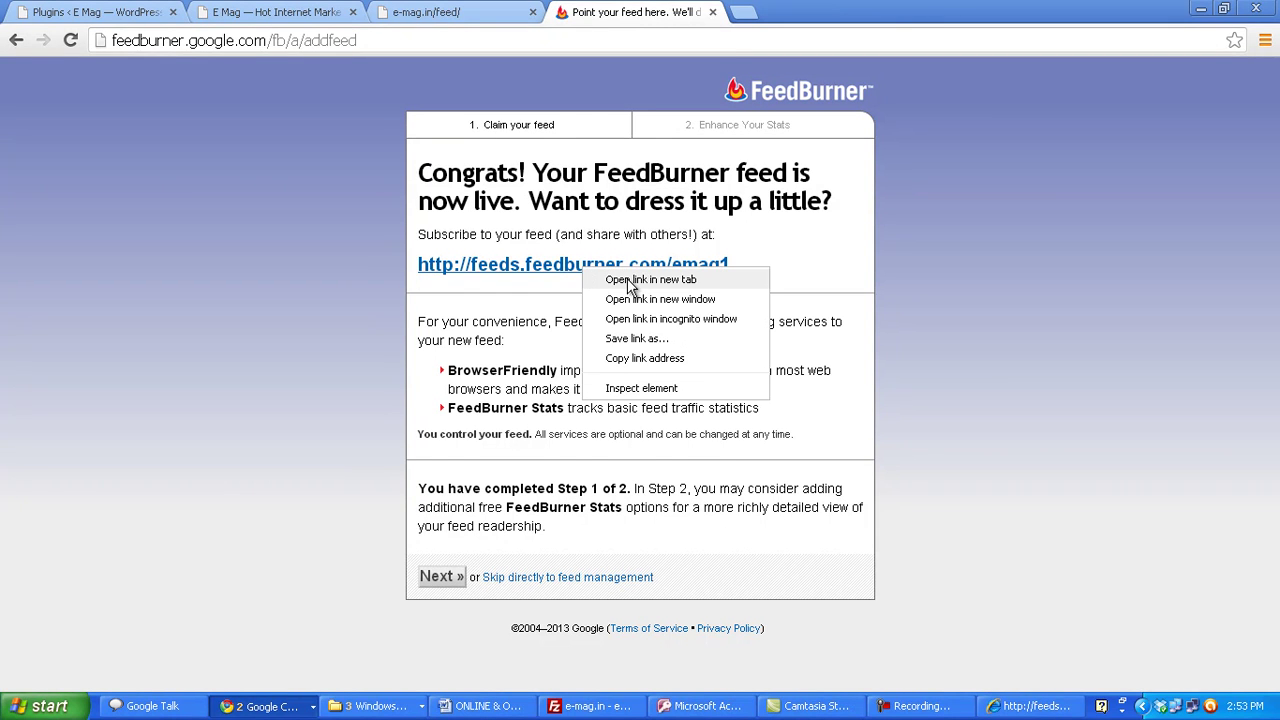
click(630, 283)
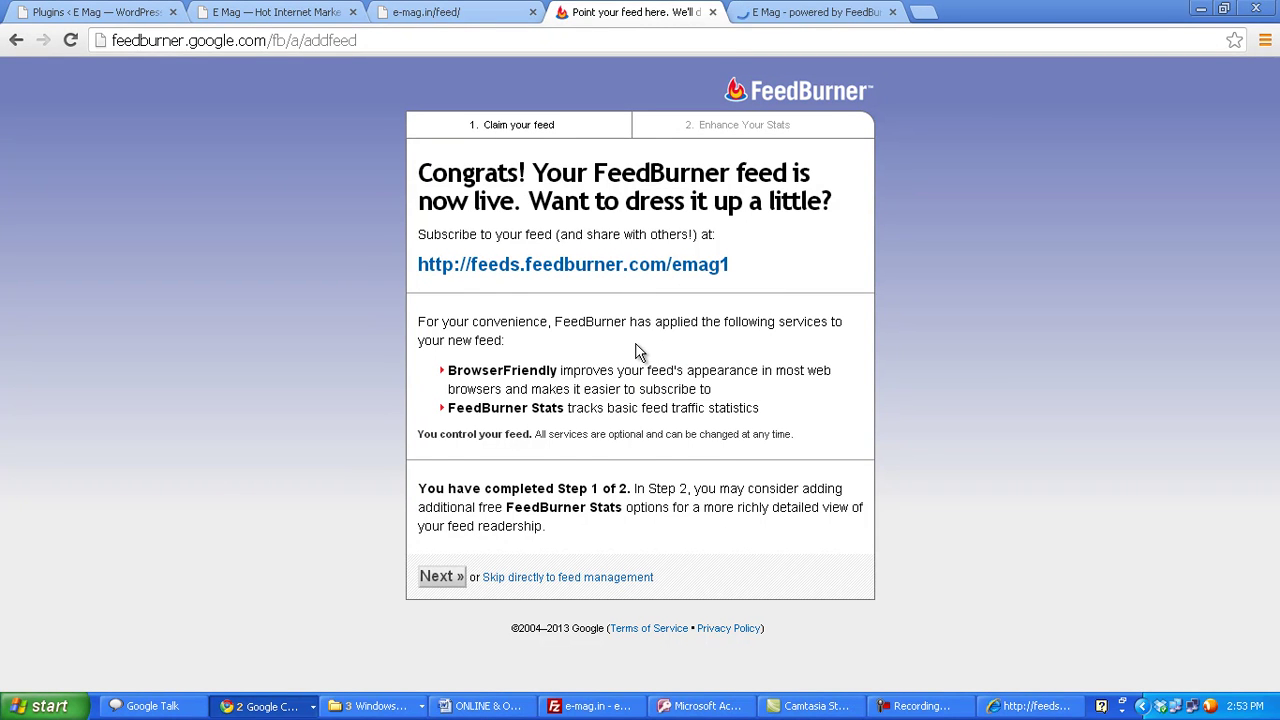
click(820, 14)
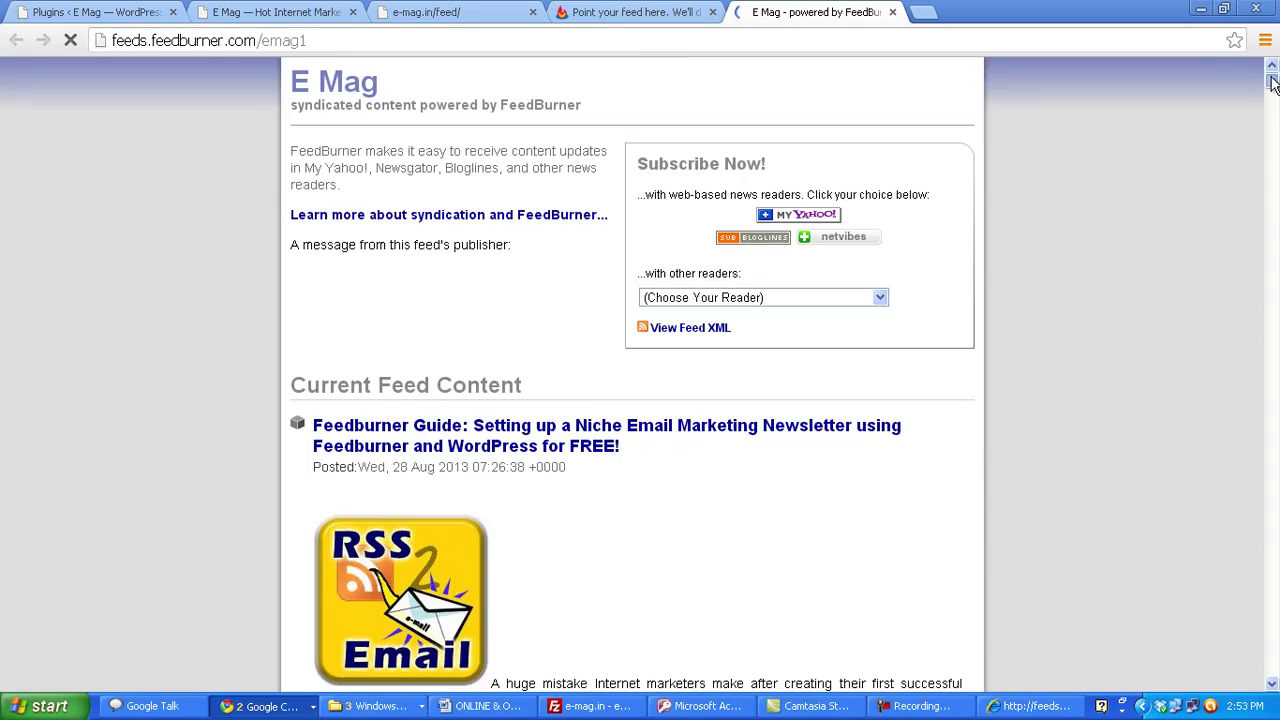
scroll(1272, 75, down, 10)
scroll(1273, 68, up, 10)
- Compare it with the raw e-mag.in/feed/ XML, check the reader list, then return to setup
click(430, 12)
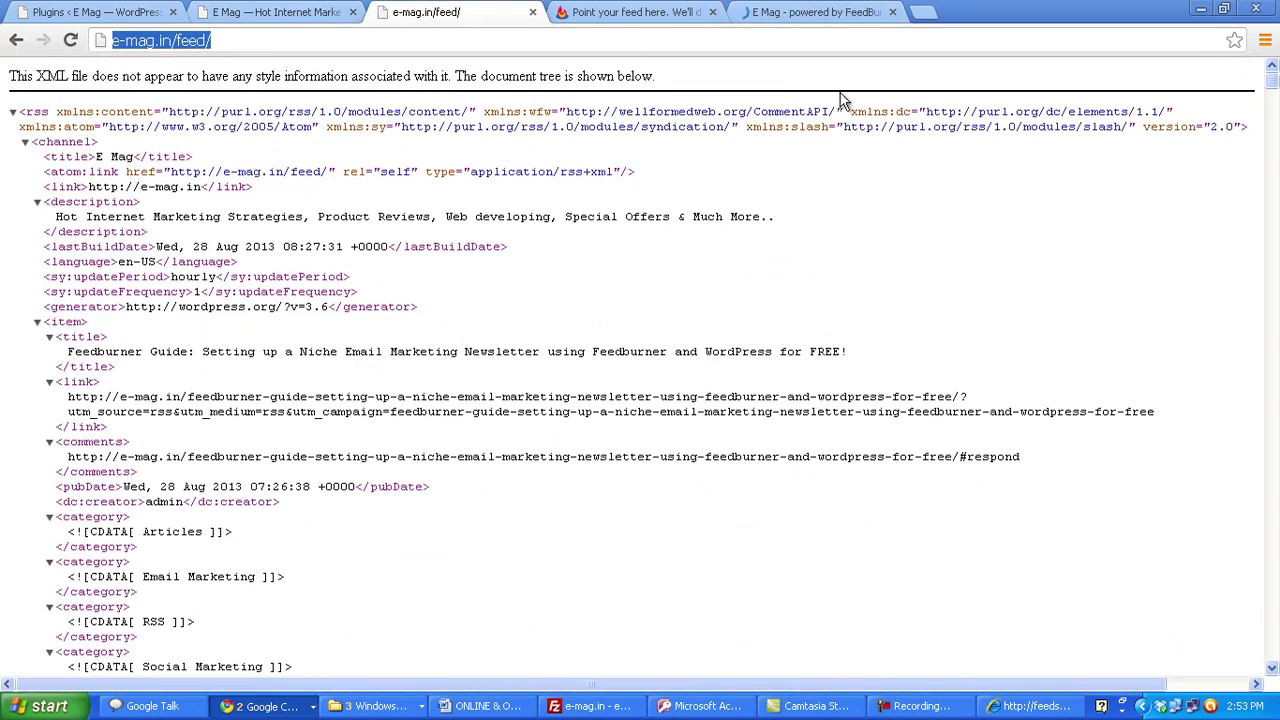
click(828, 14)
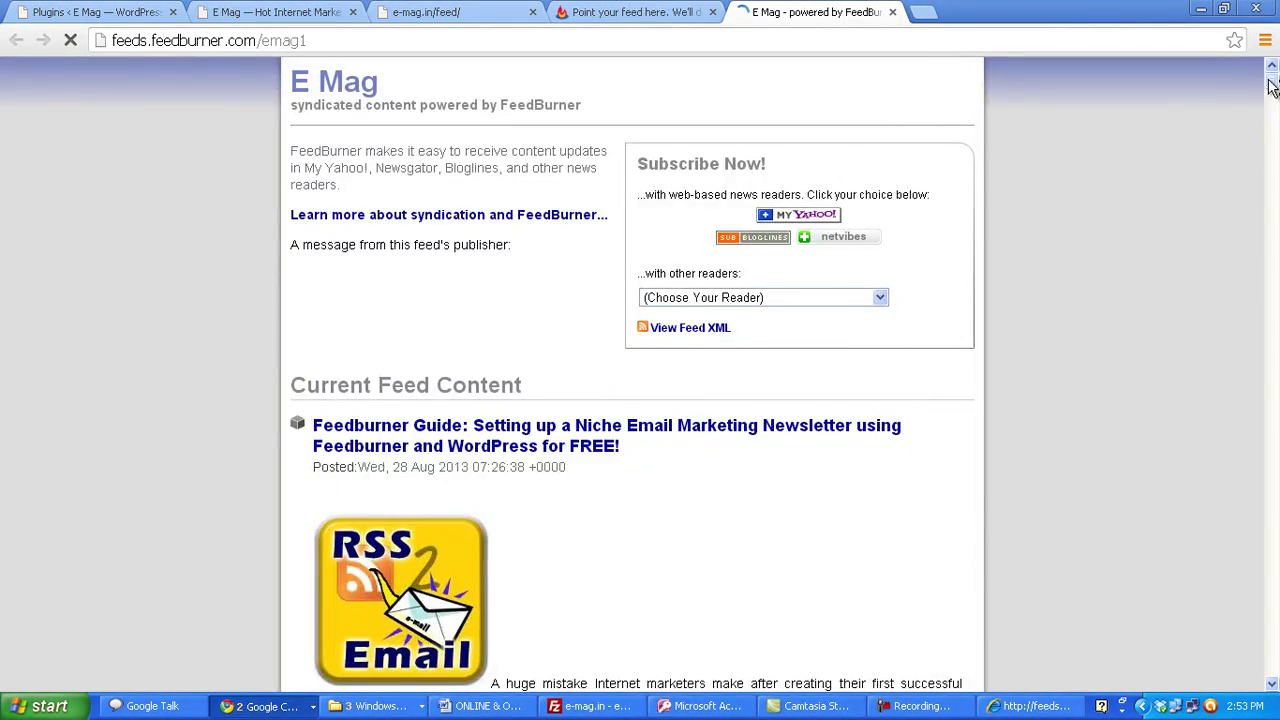
scroll(1270, 88, down, 15)
scroll(640, 370, up, 15)
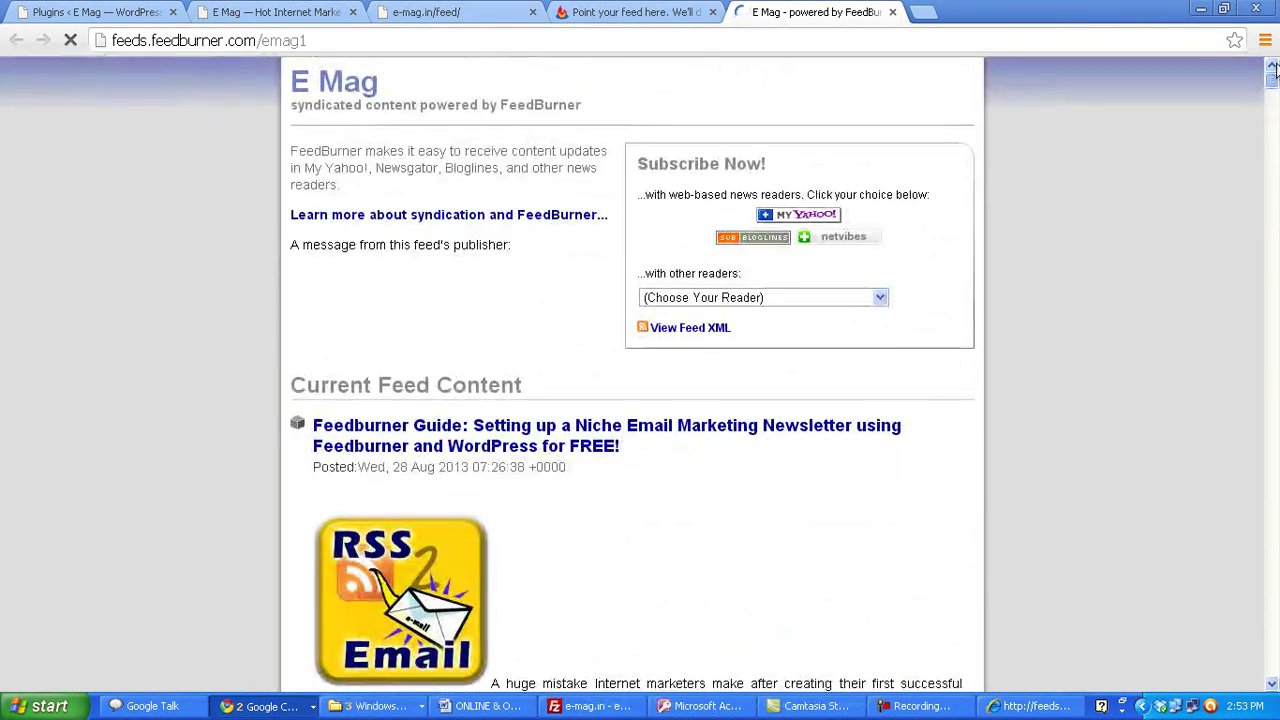
click(833, 298)
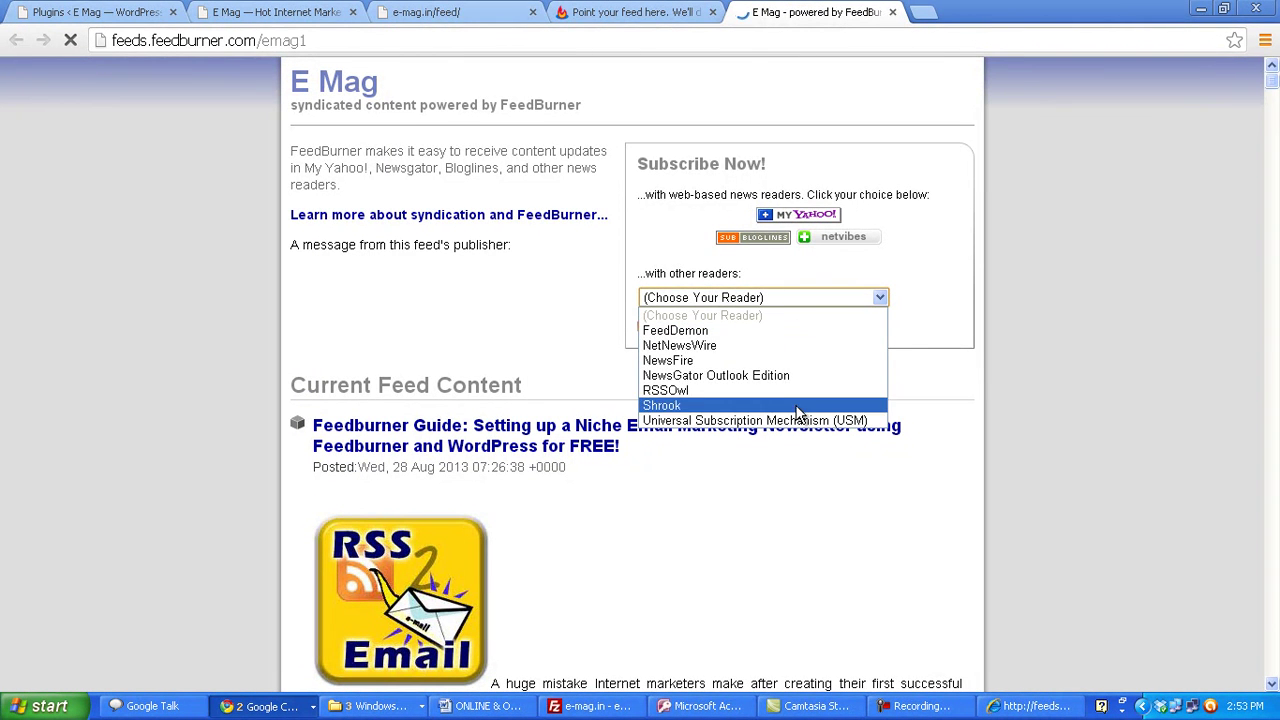
click(1066, 390)
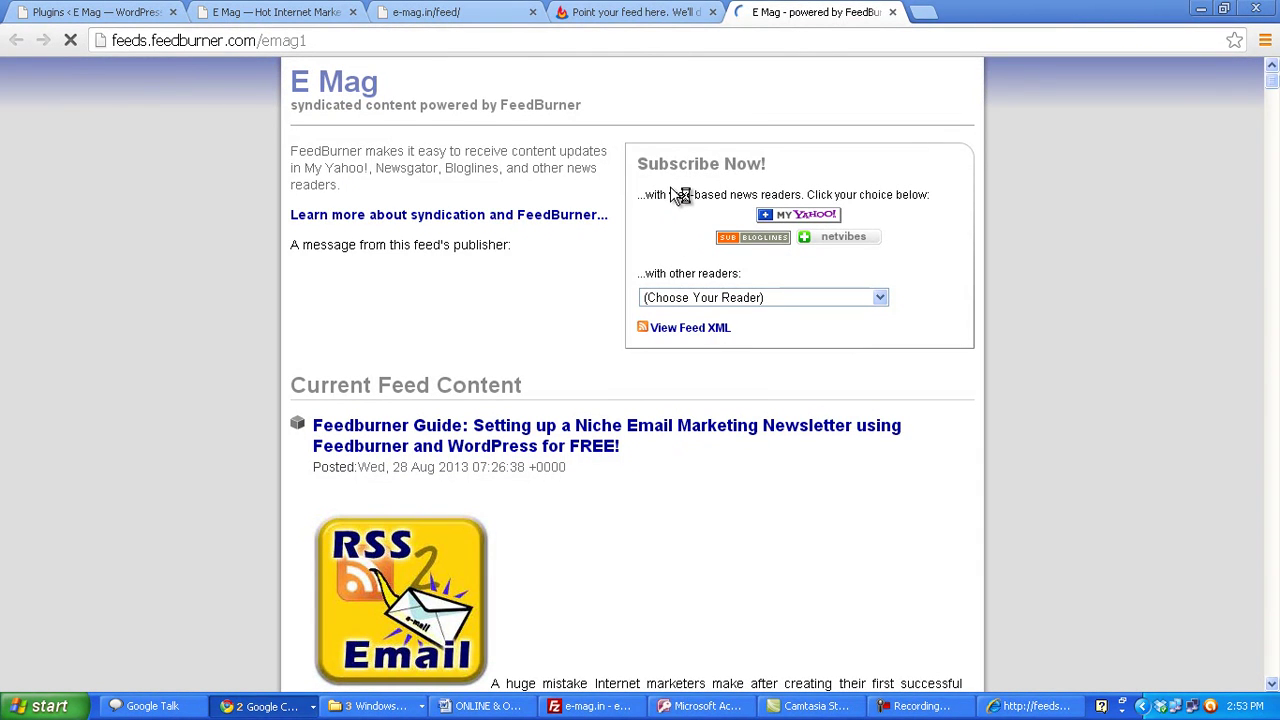
click(622, 12)
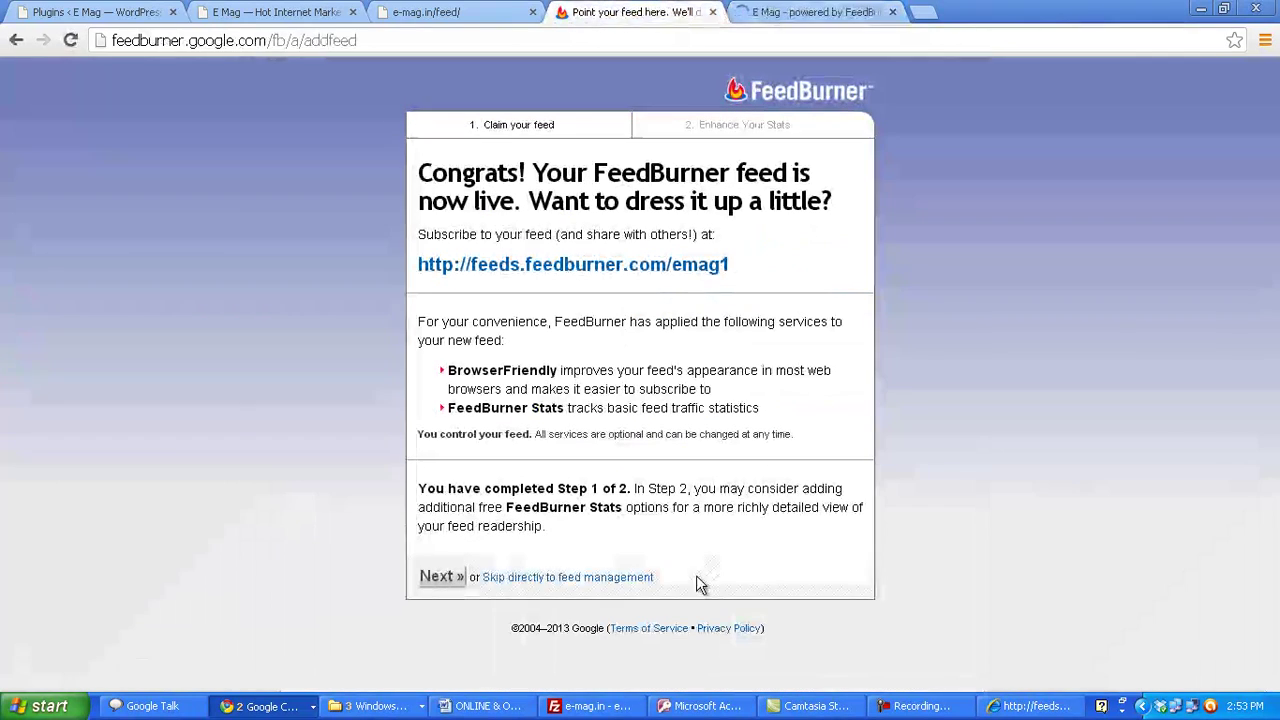
- Enable clickthrough tracking and extra stats, and finish the feed setup
click(441, 578)
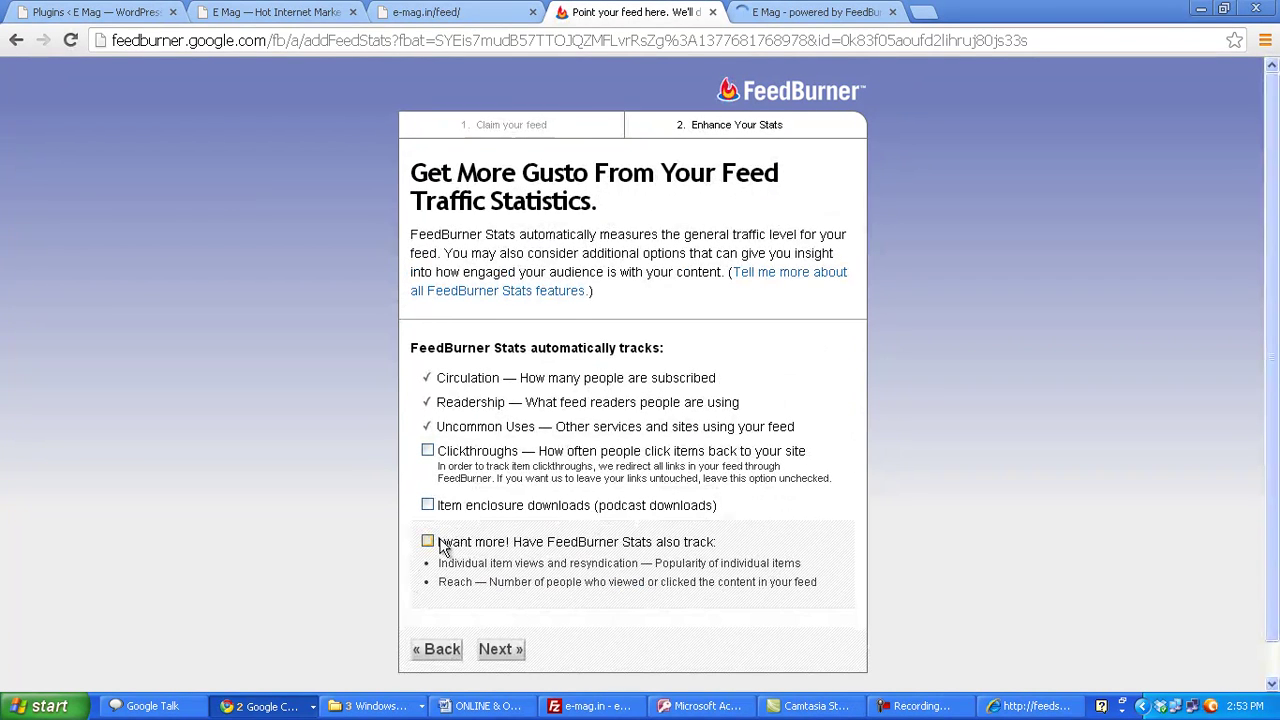
click(428, 451)
click(505, 649)
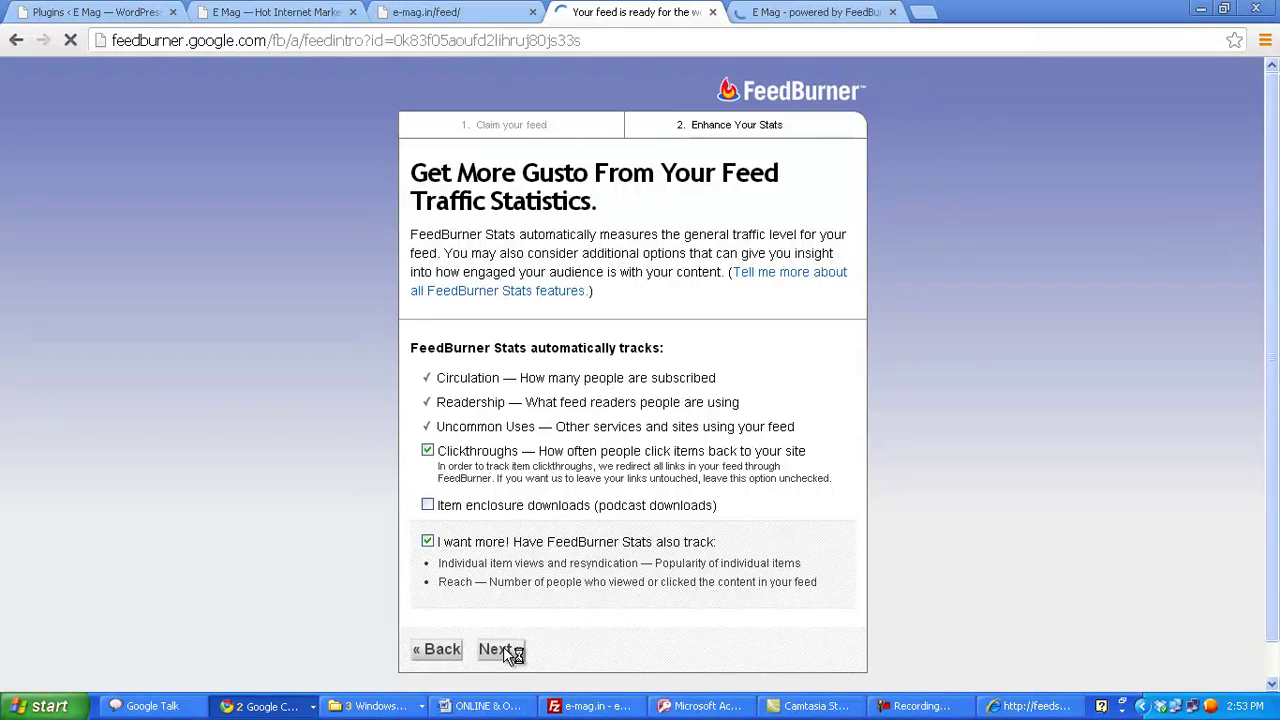
- Activate Email Subscriptions under Publicize and copy the subscription form code
scroll(1171, 449, down, 1)
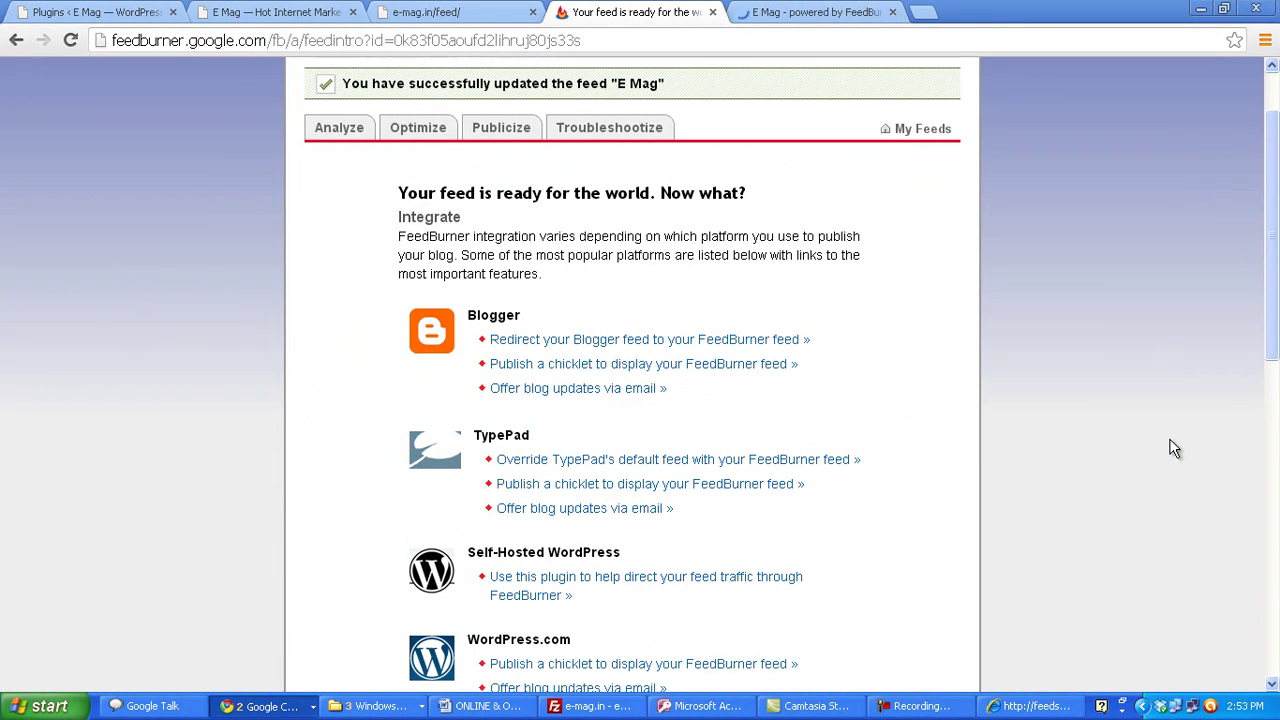
click(502, 130)
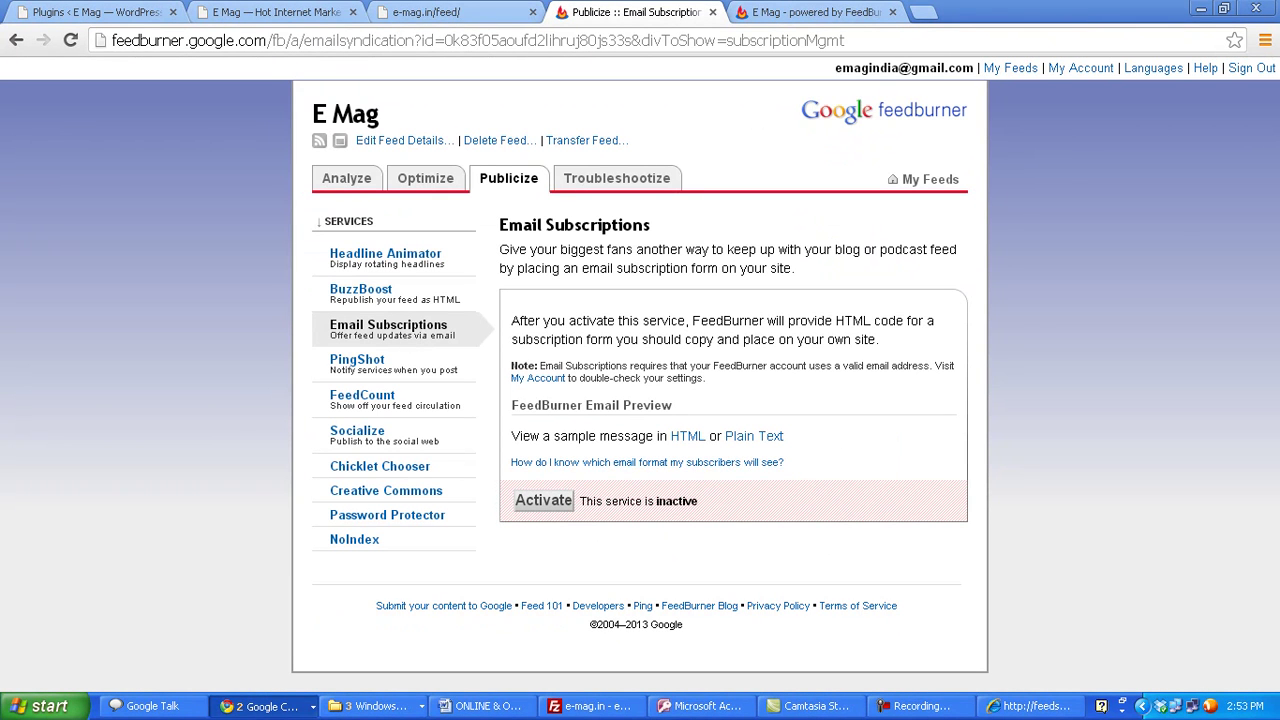
click(546, 505)
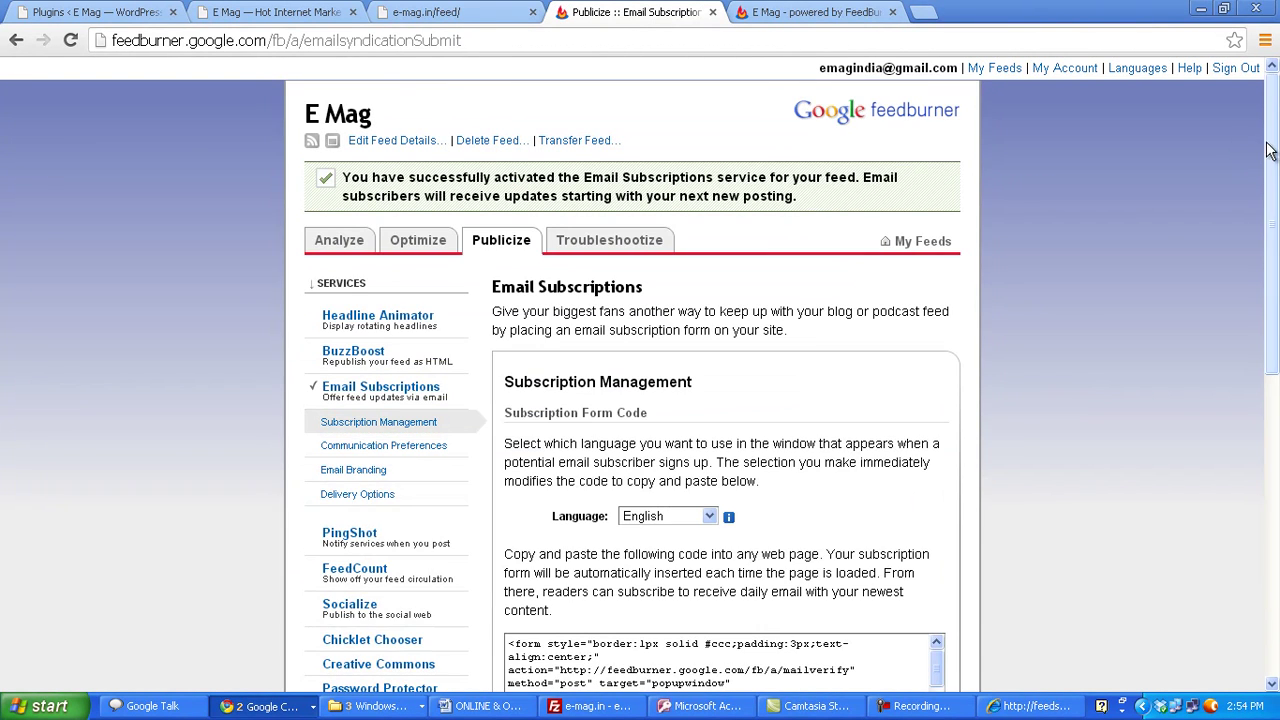
drag(1270, 150, 1270, 270)
drag(508, 398, 917, 531)
key(ctrl+c)
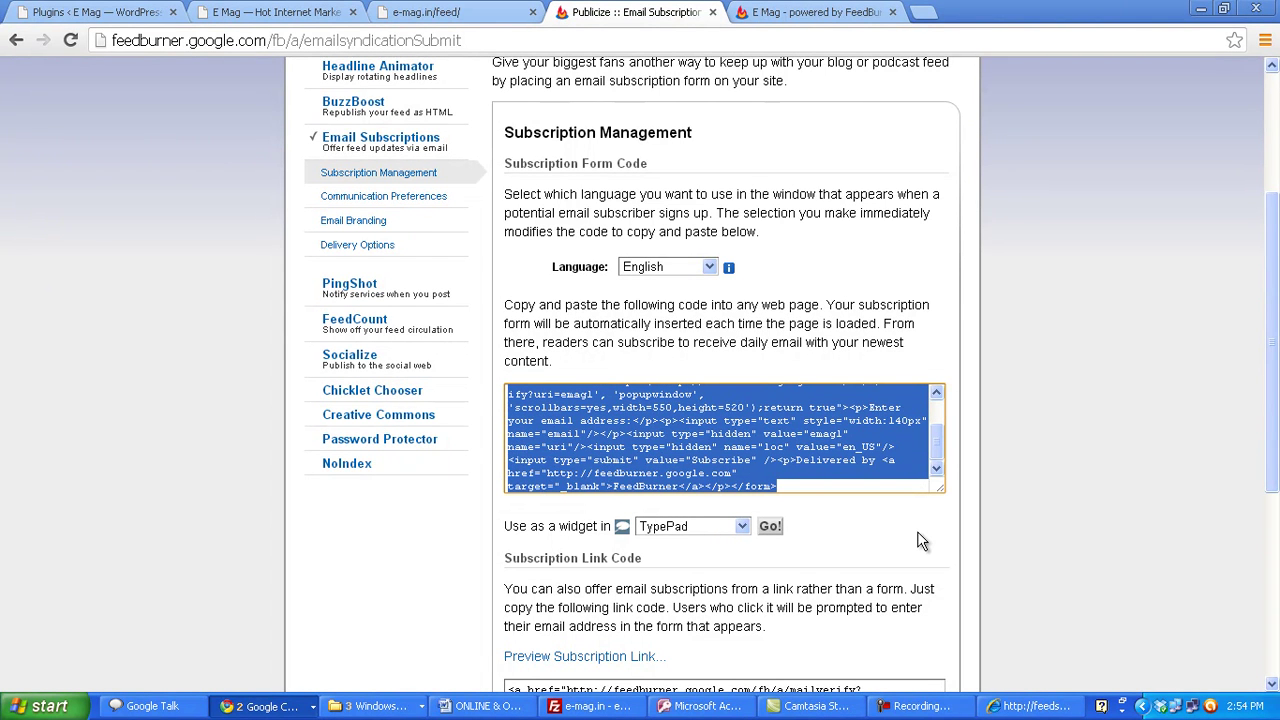
click(90, 11)
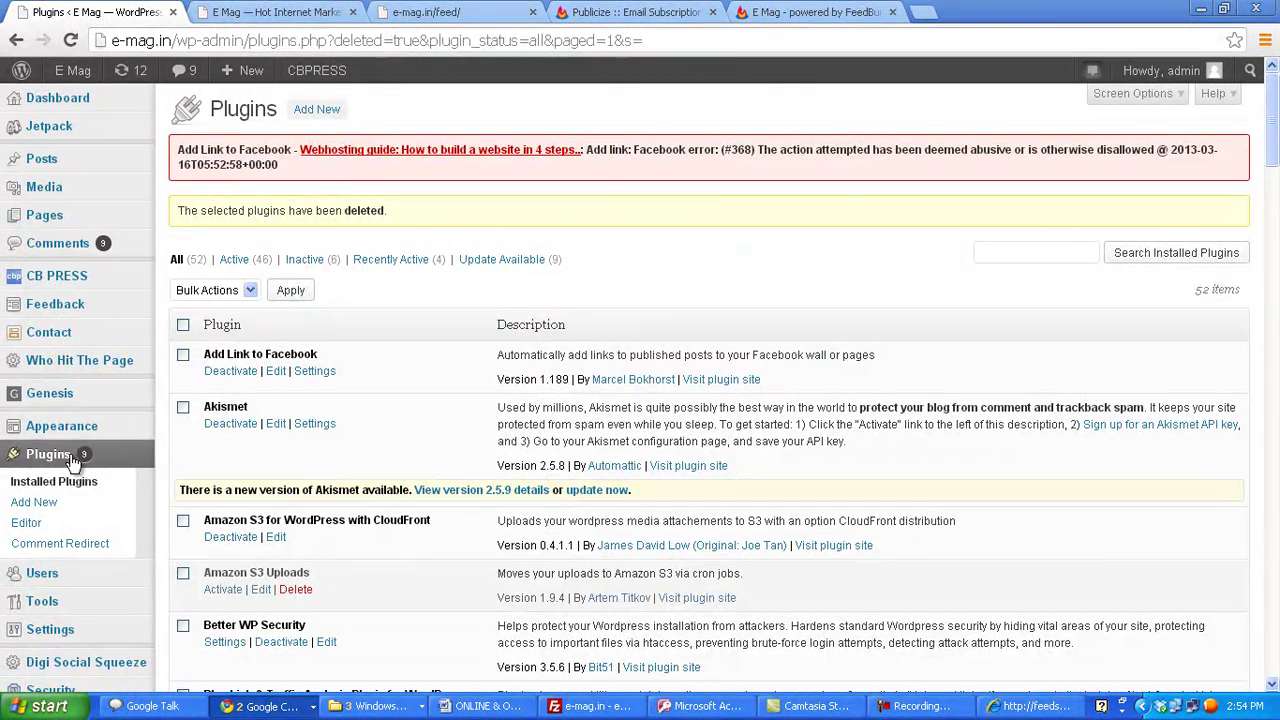
- Open Appearance > Widgets, expand Primary Sidebar, and drag a Text widget to its top
mouse_move(70, 437)
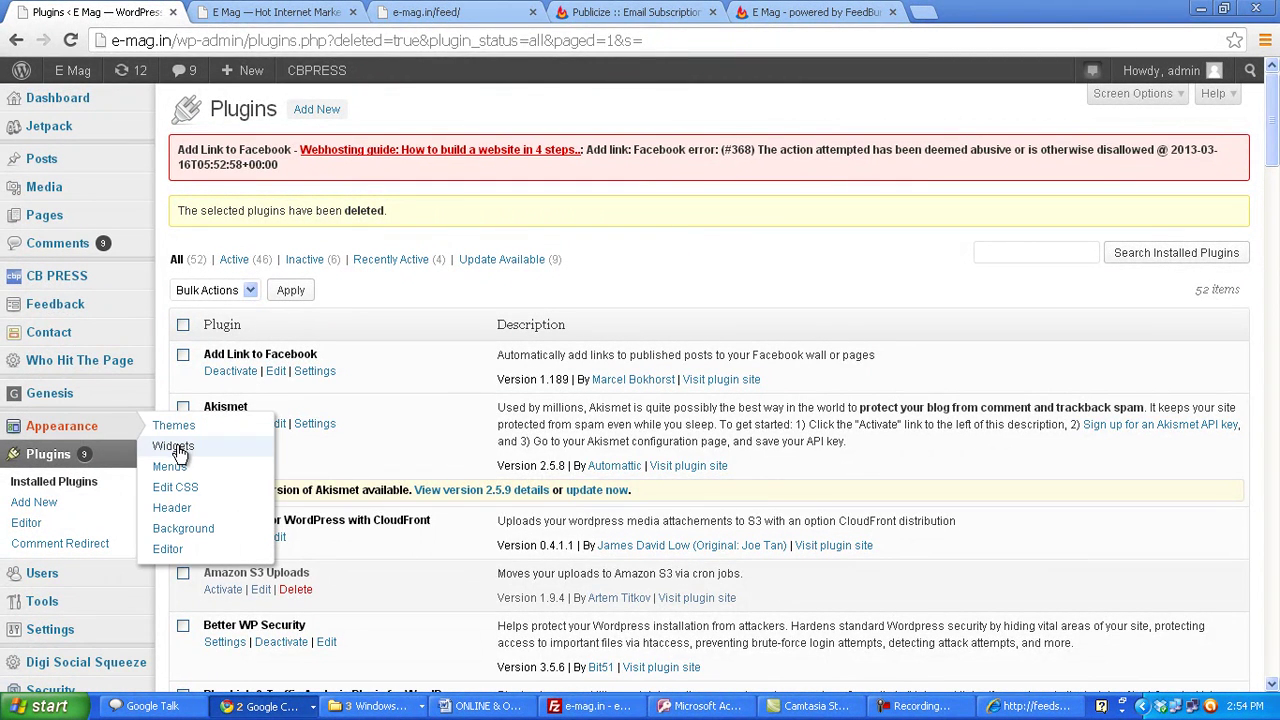
click(176, 448)
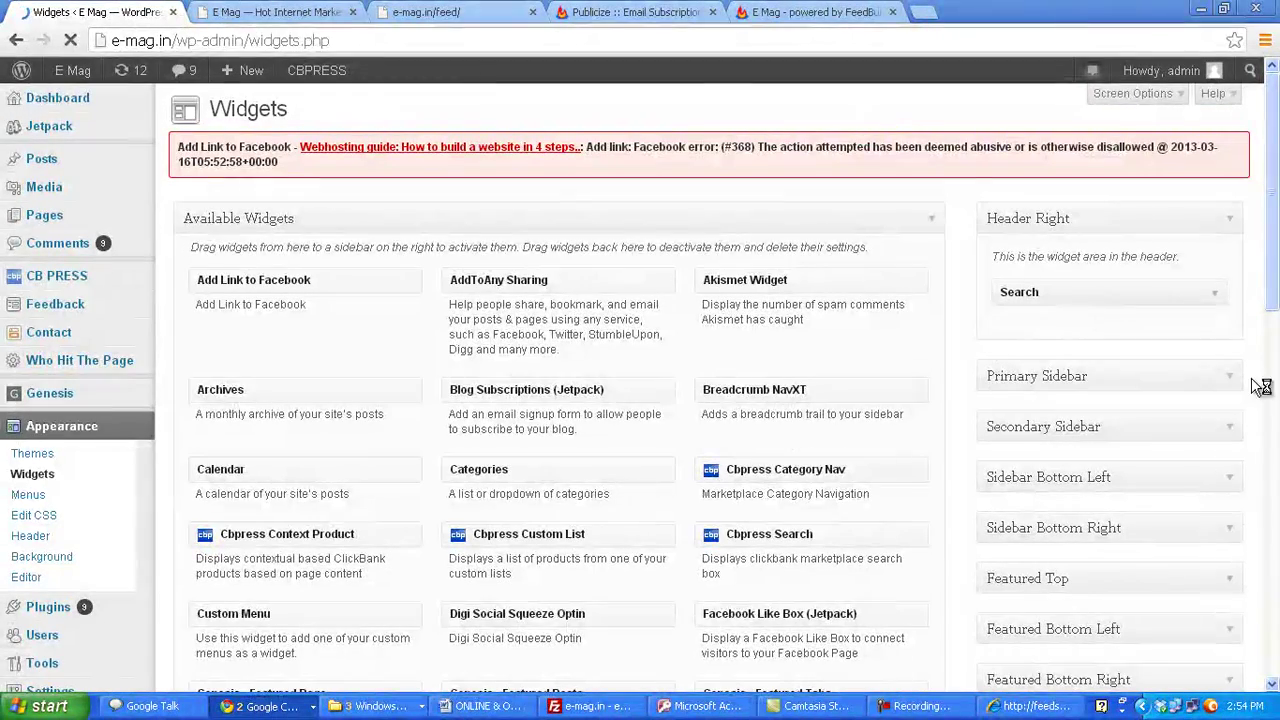
drag(1270, 268, 1273, 290)
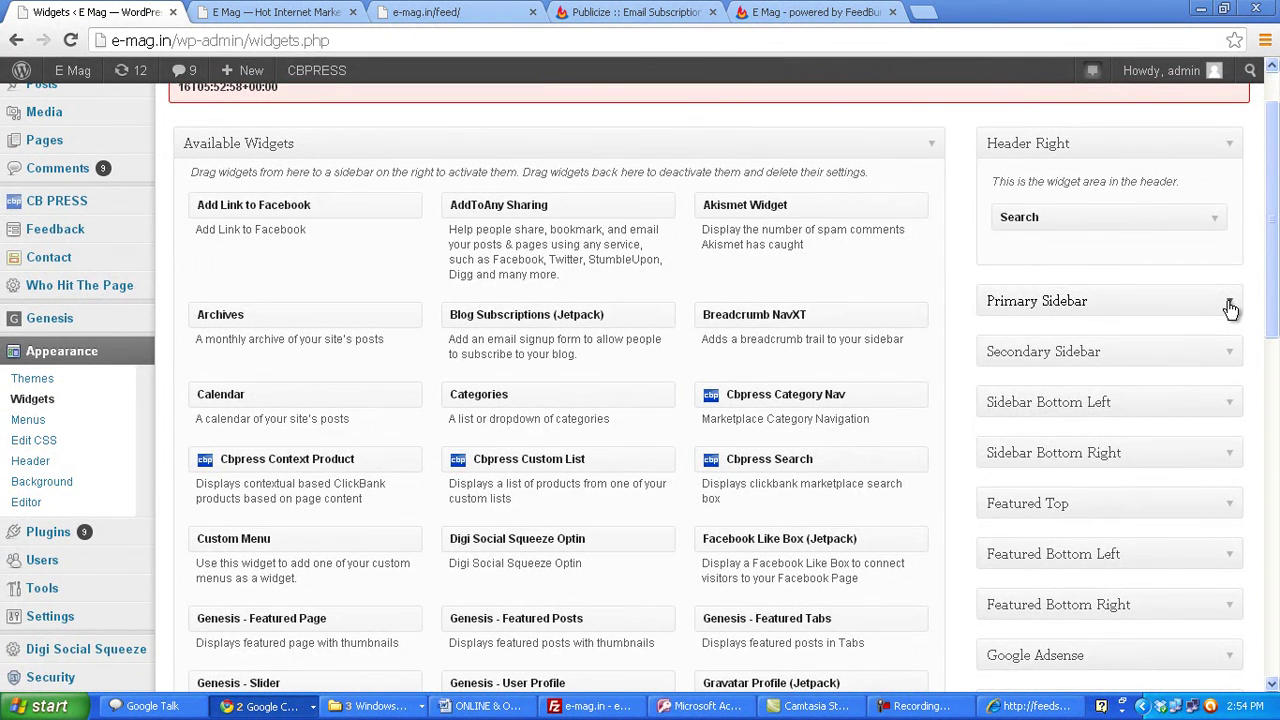
click(1230, 306)
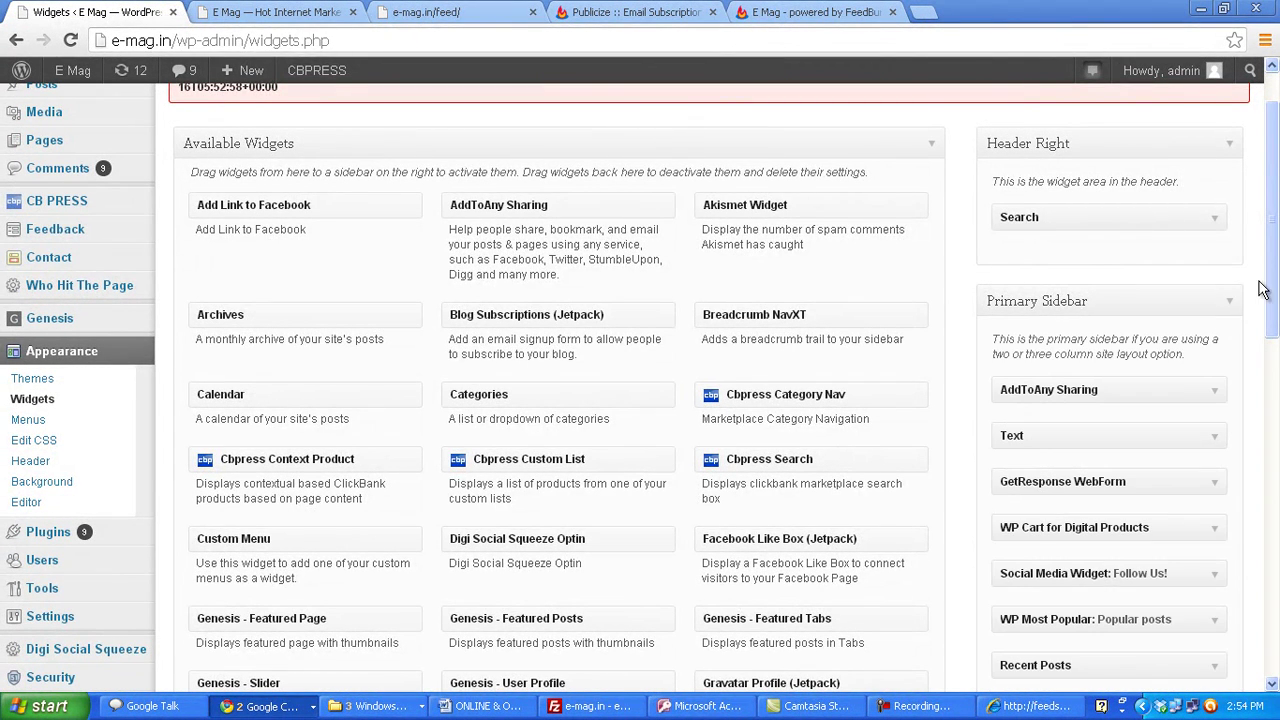
drag(1275, 285, 1273, 323)
scroll(712, 534, down, 5)
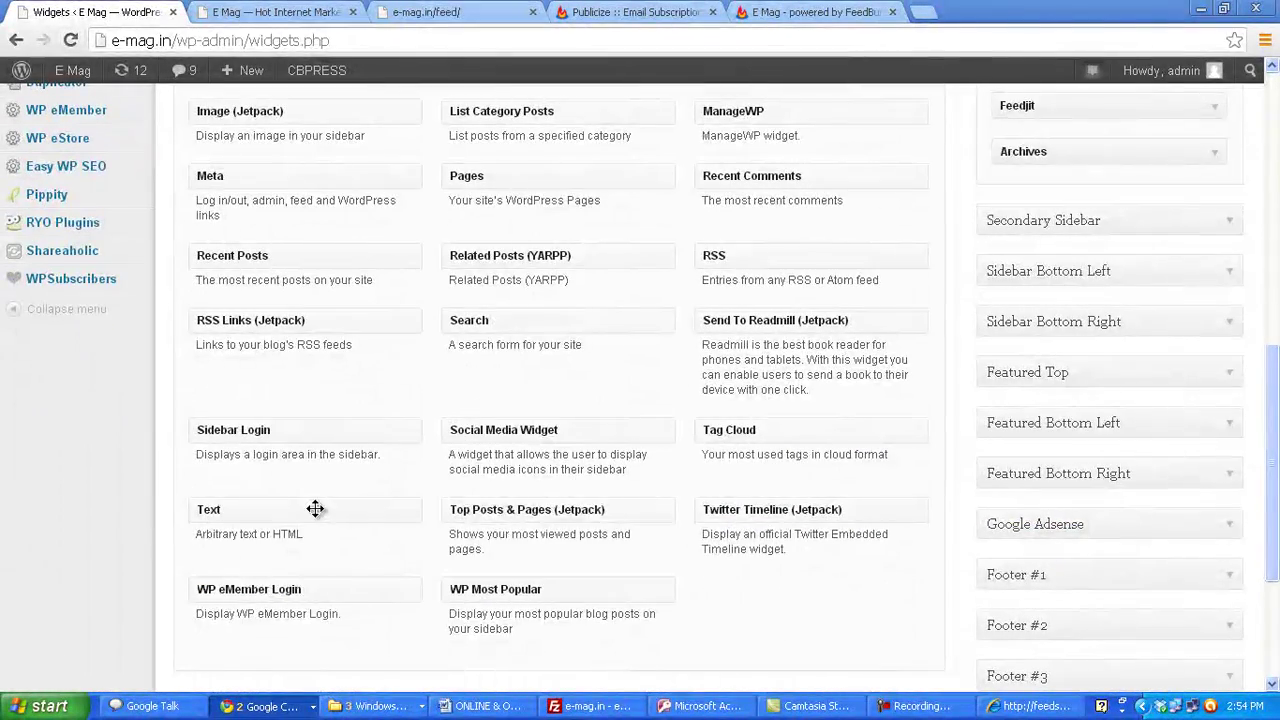
drag(314, 511, 1114, 303)
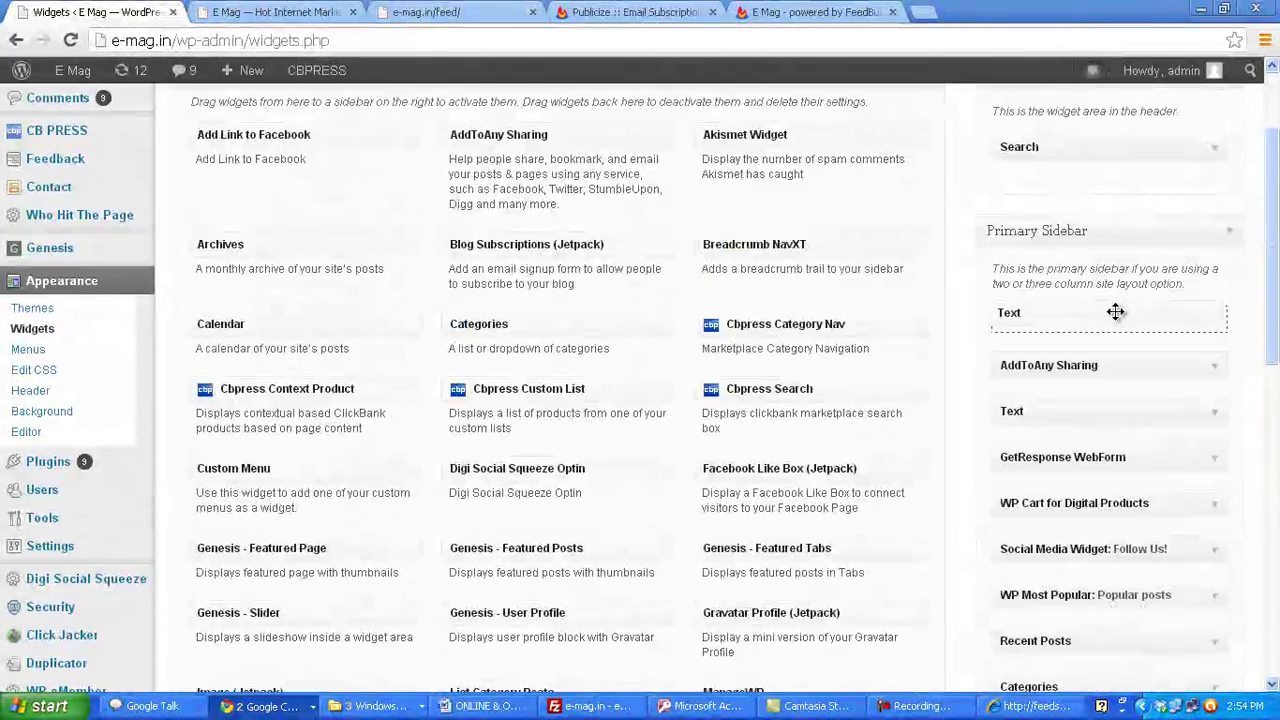
- Paste the FeedBurner subscription form code into the Text widget's content
scroll(1253, 218, down, 1)
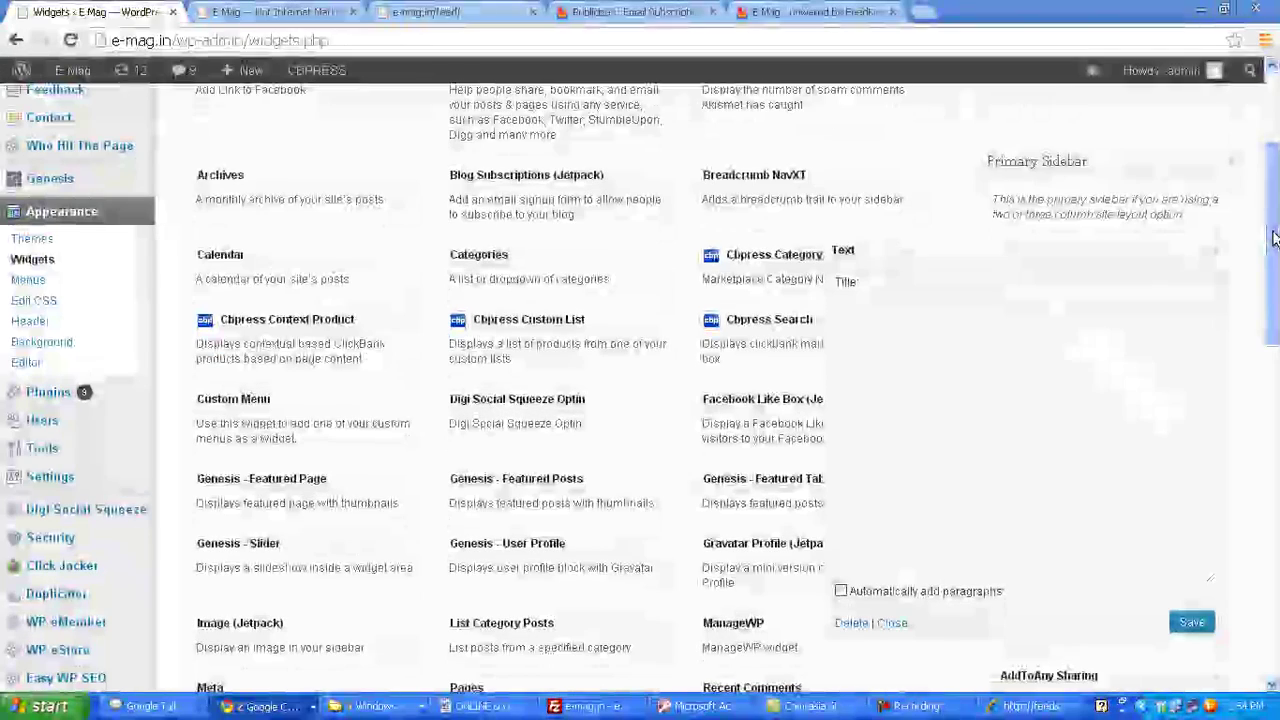
click(874, 432)
key(ctrl+v)
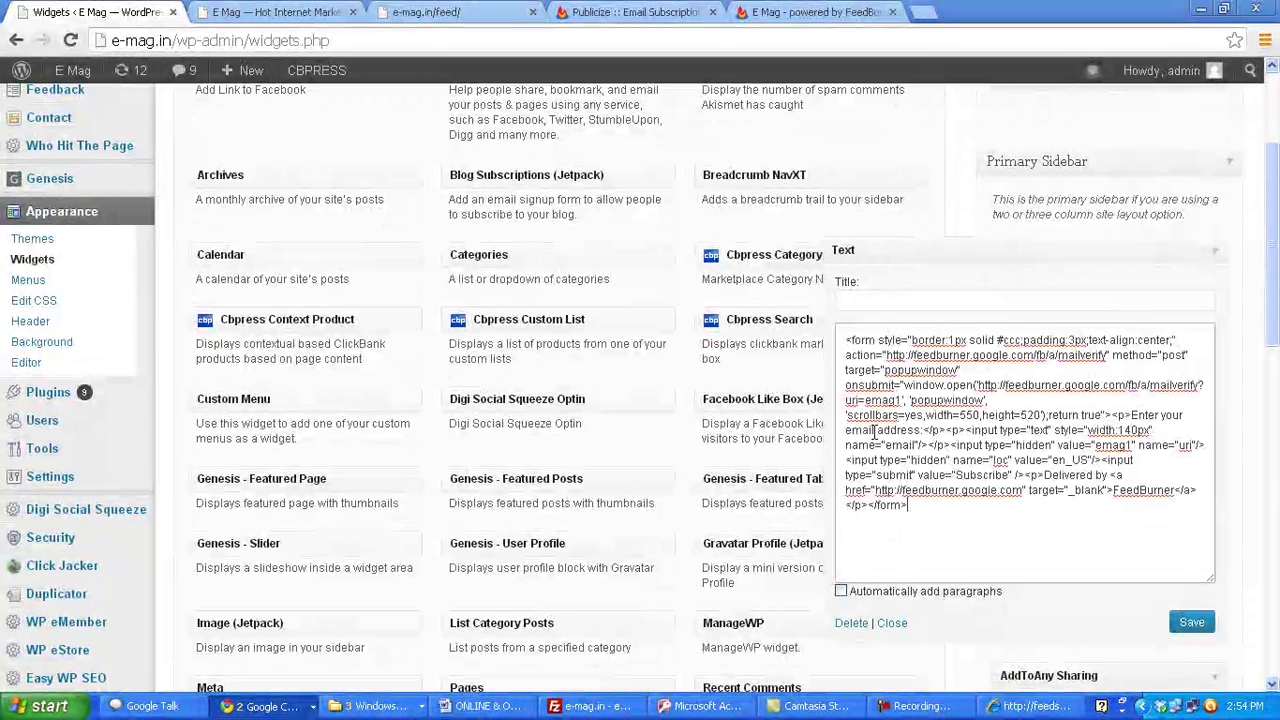
- Title the widget 'Subscribe to our Posts!' and save it
click(871, 305)
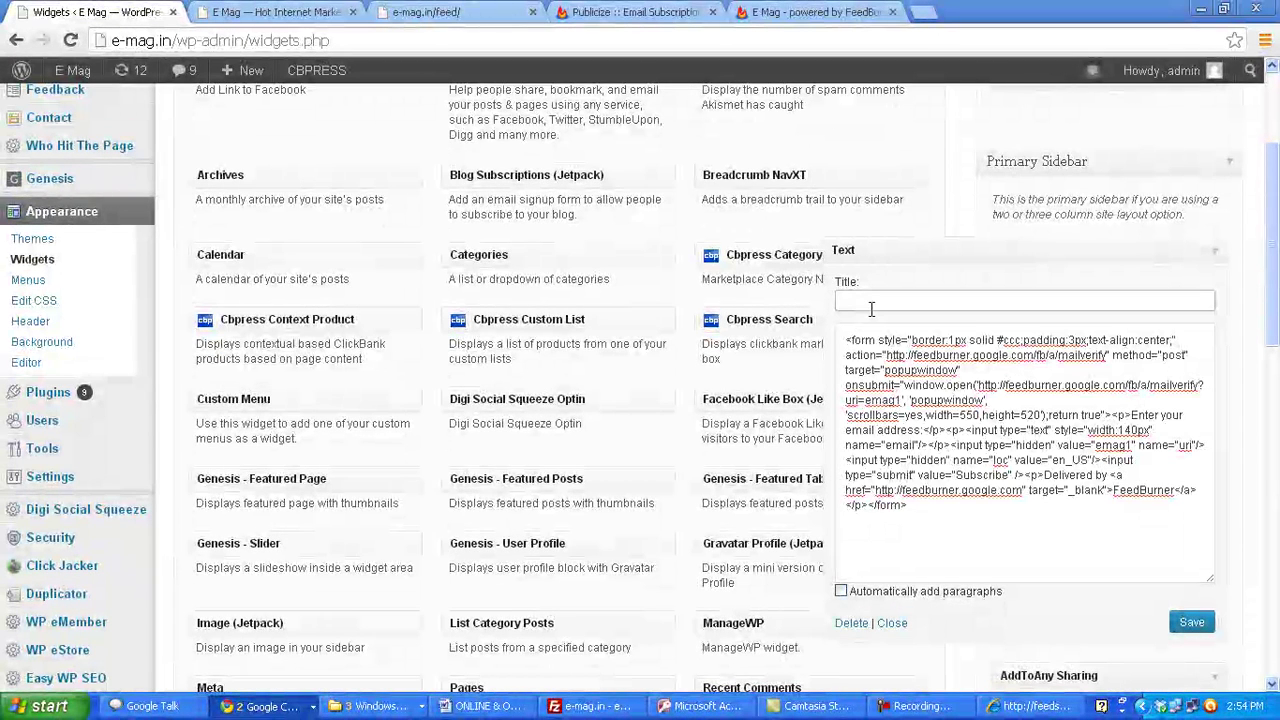
text(Subscribe to)
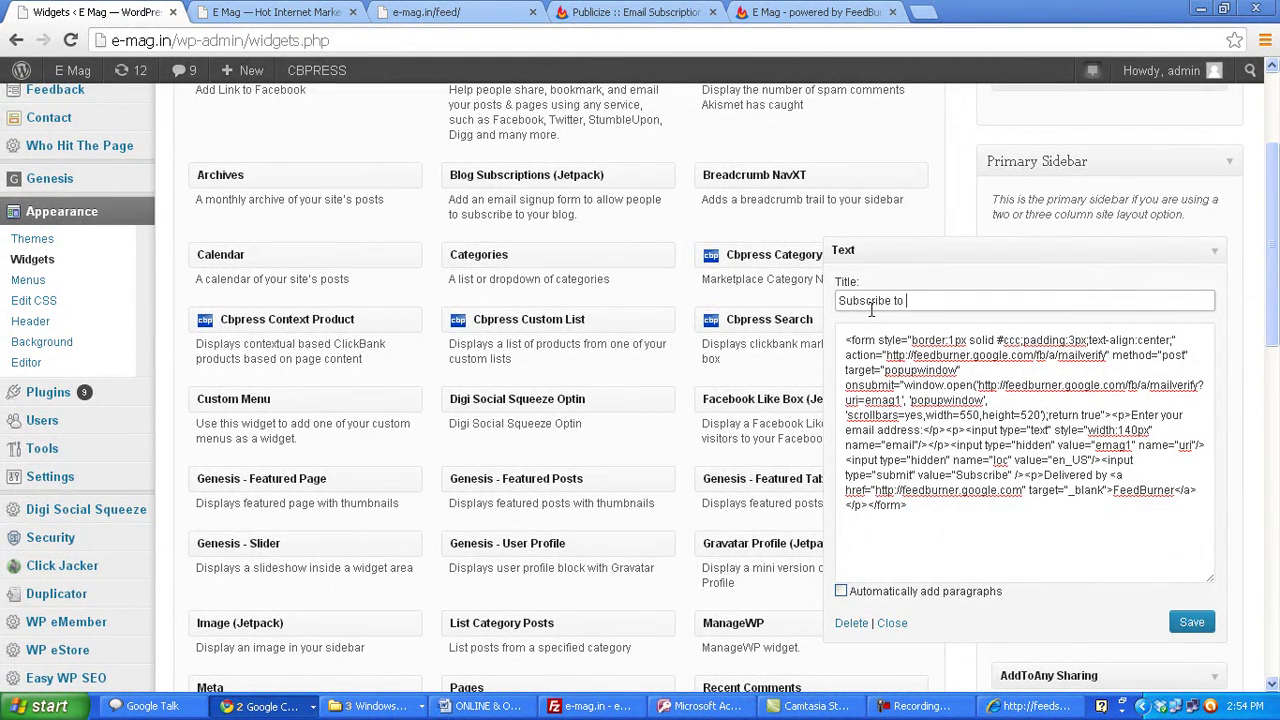
text( opur)
key(BackSpace)
key(BackSpace)
key(BackSpace)
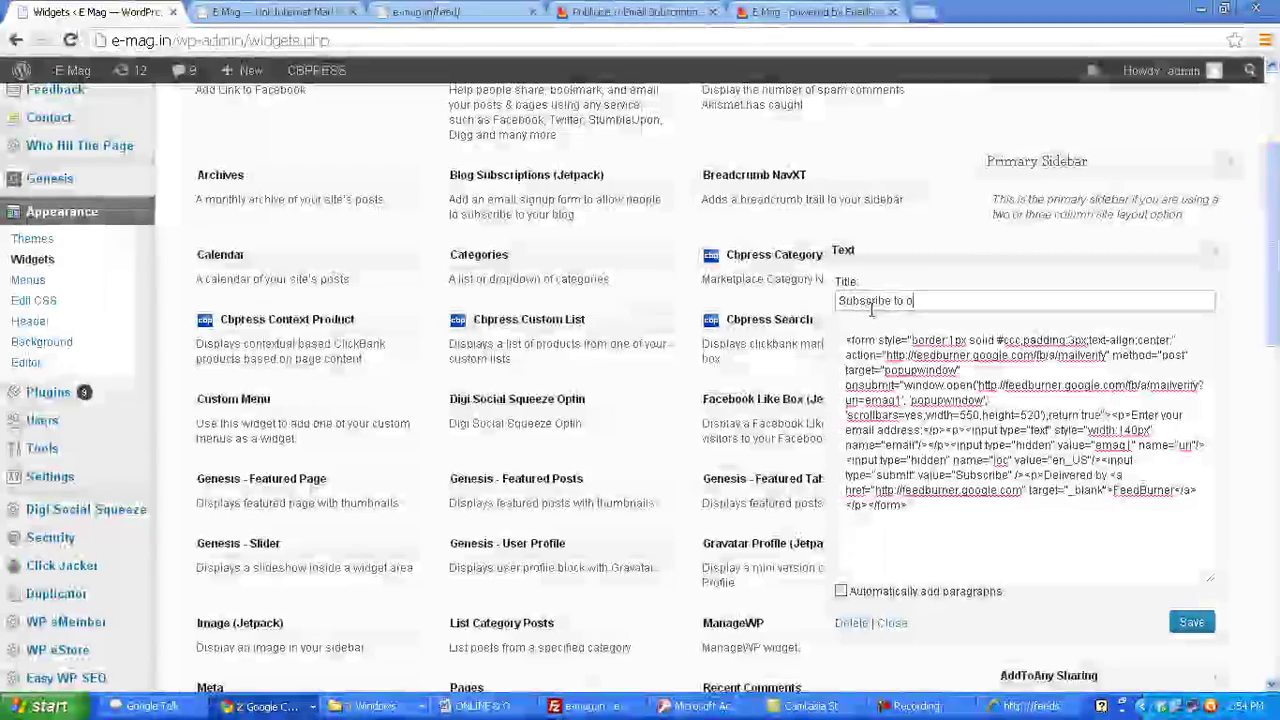
text(ur Posts!)
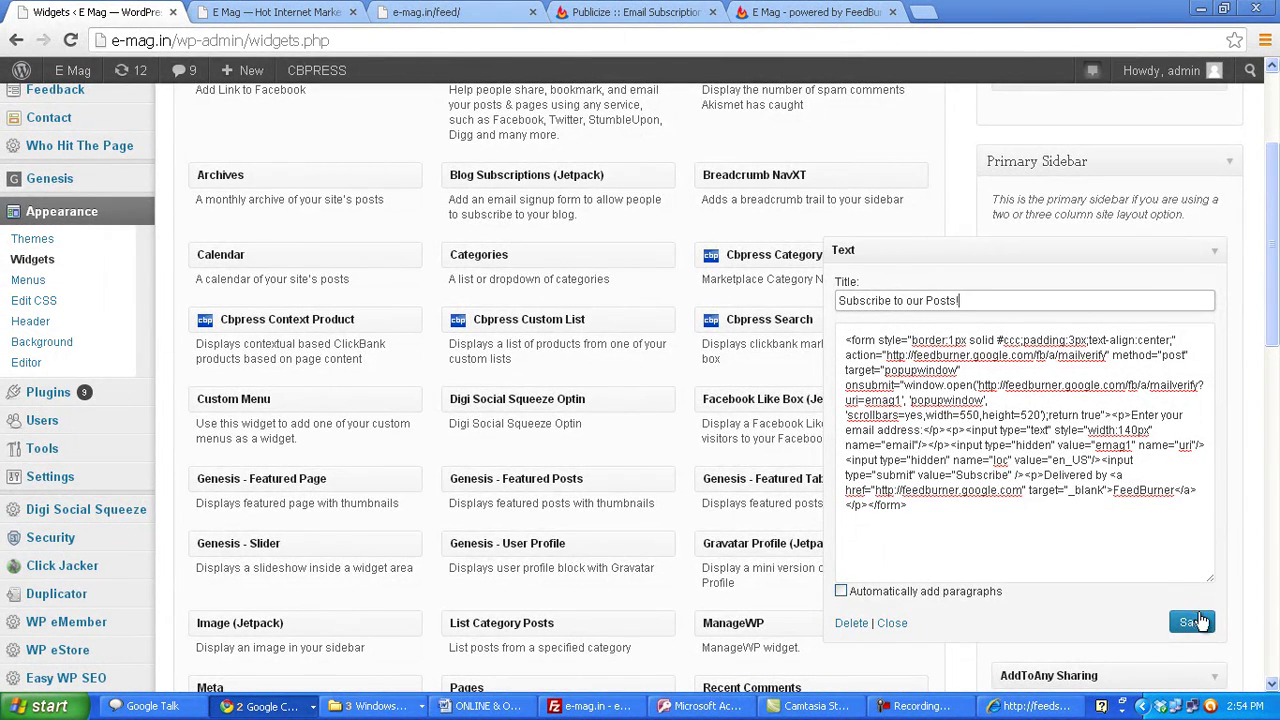
click(1192, 622)
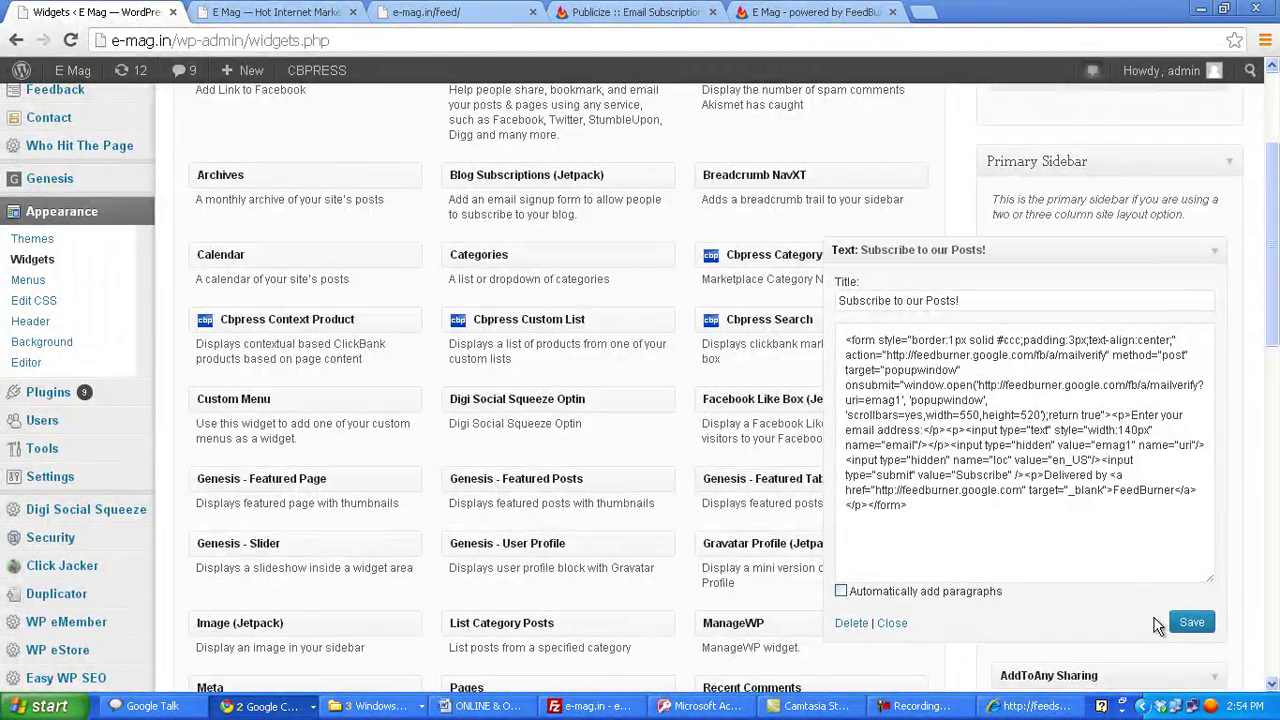
click(258, 12)
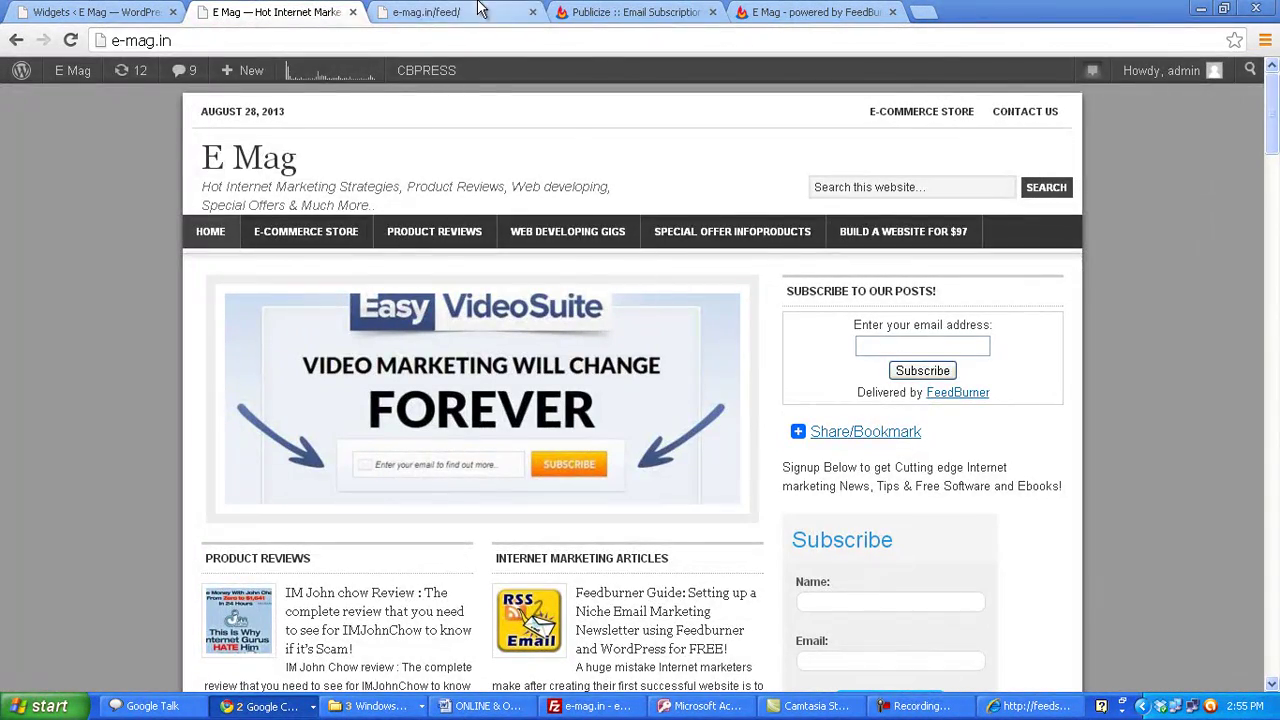
- Save the FeedBurner Email Subscriptions settings
click(630, 12)
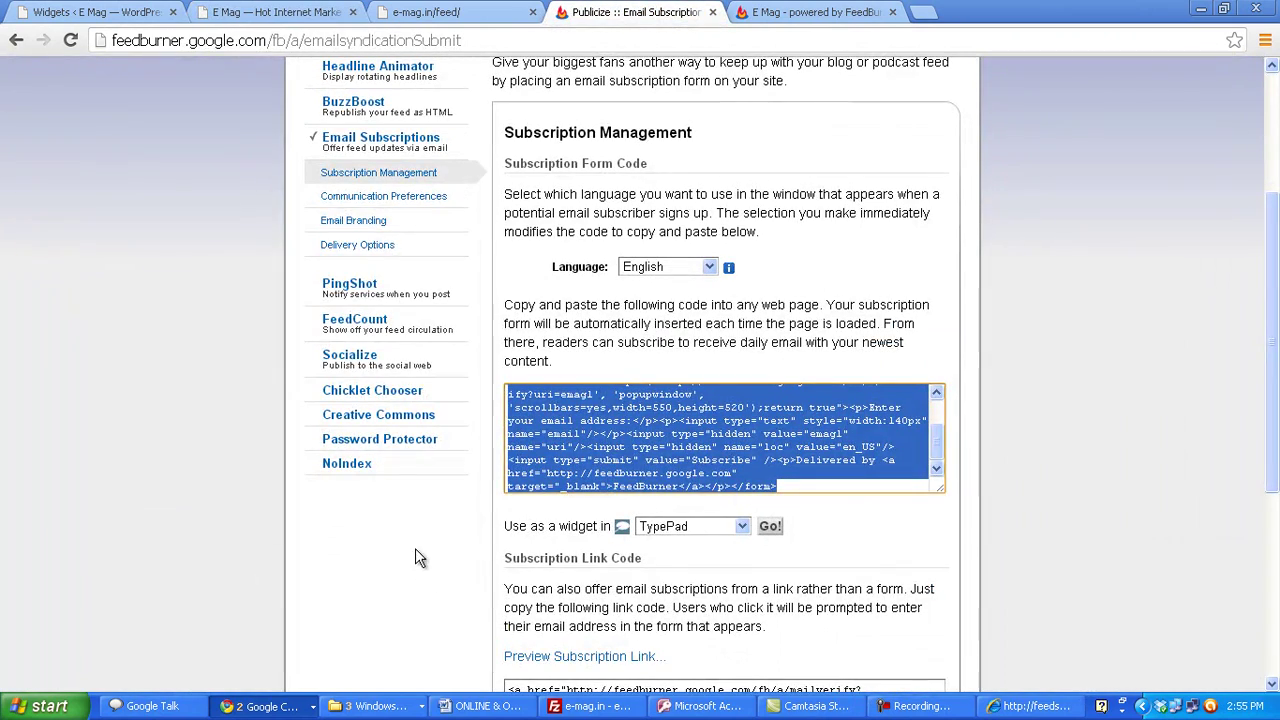
scroll(437, 503, down, 3)
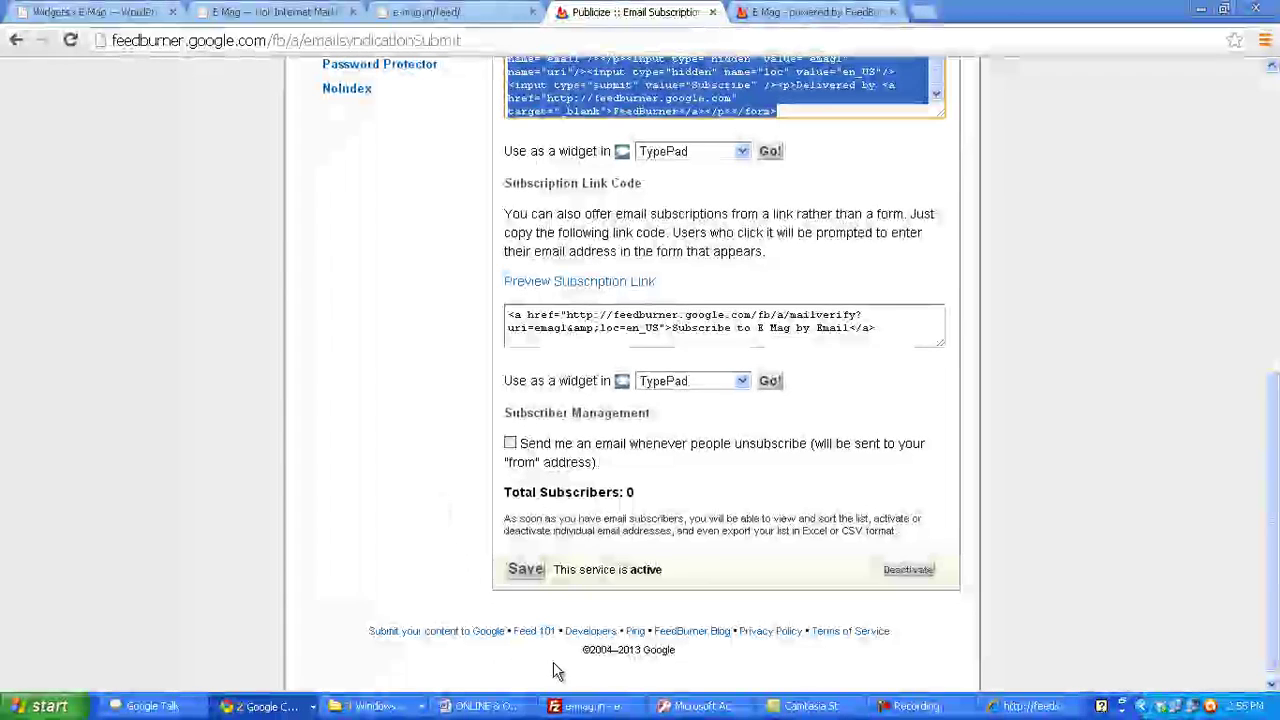
click(565, 537)
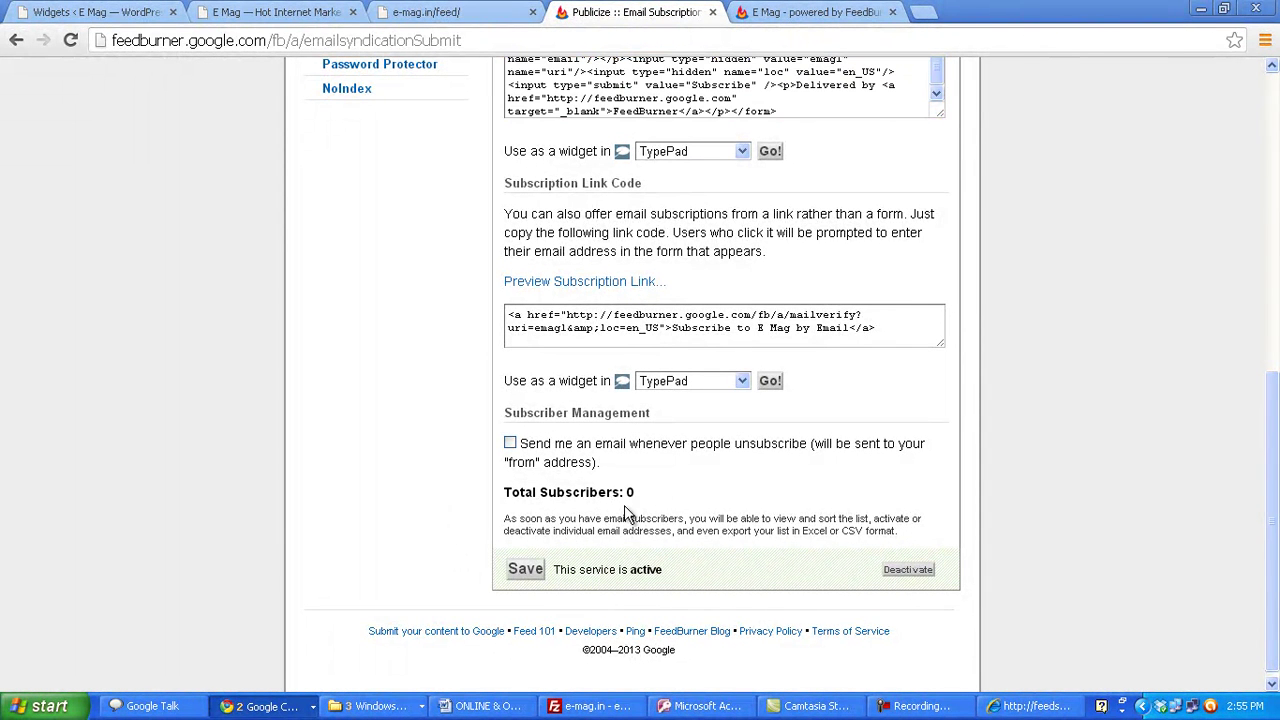
click(524, 569)
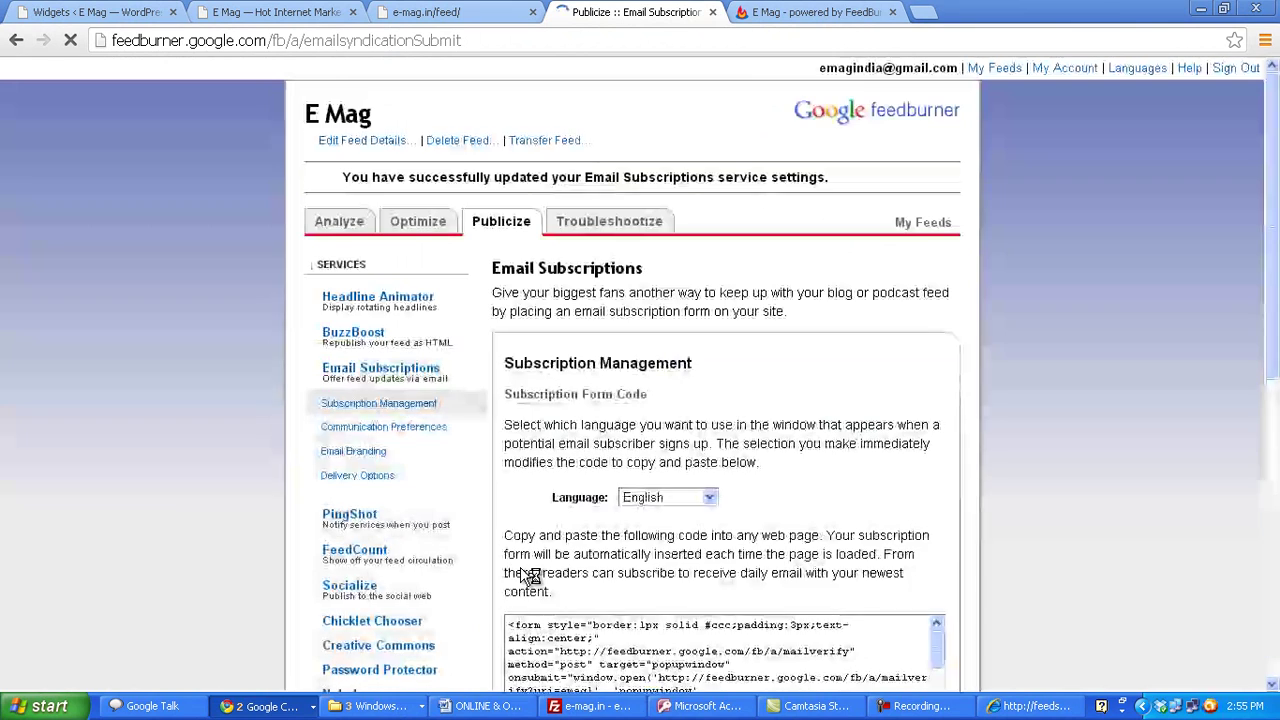
- Activate FeedCount under Publicize and copy its chicklet HTML
scroll(703, 500, down, 2)
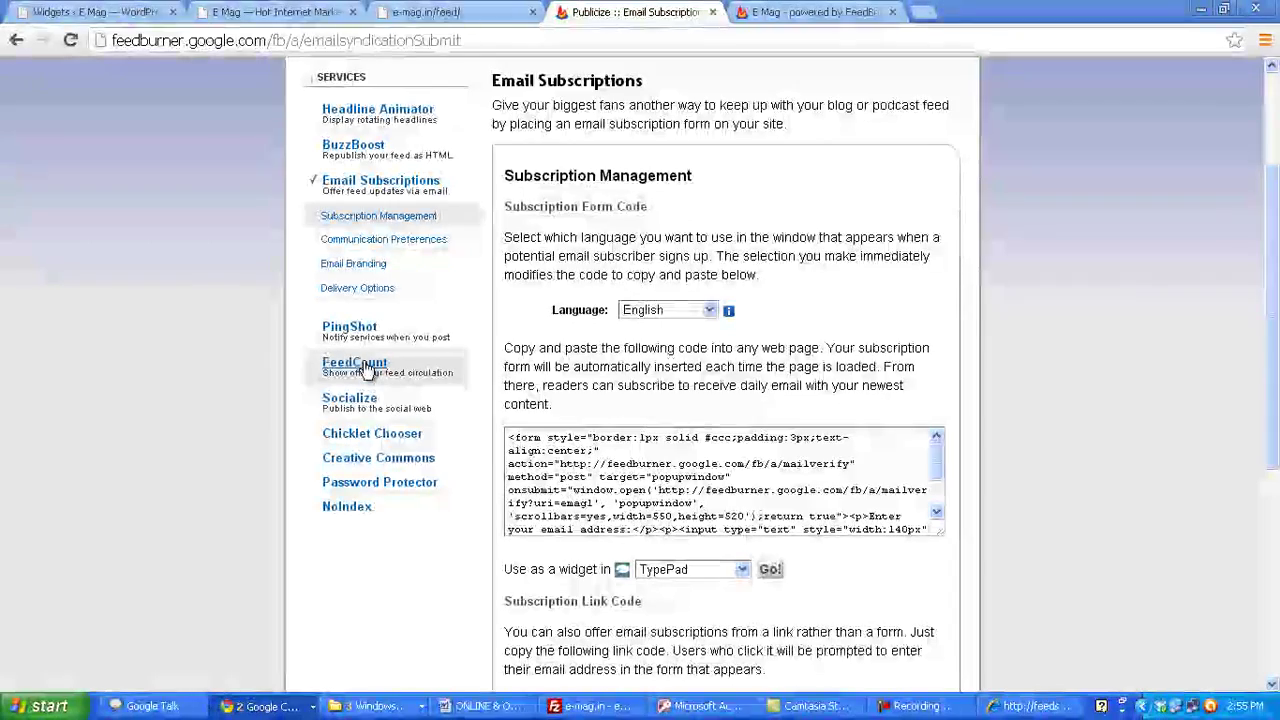
click(362, 366)
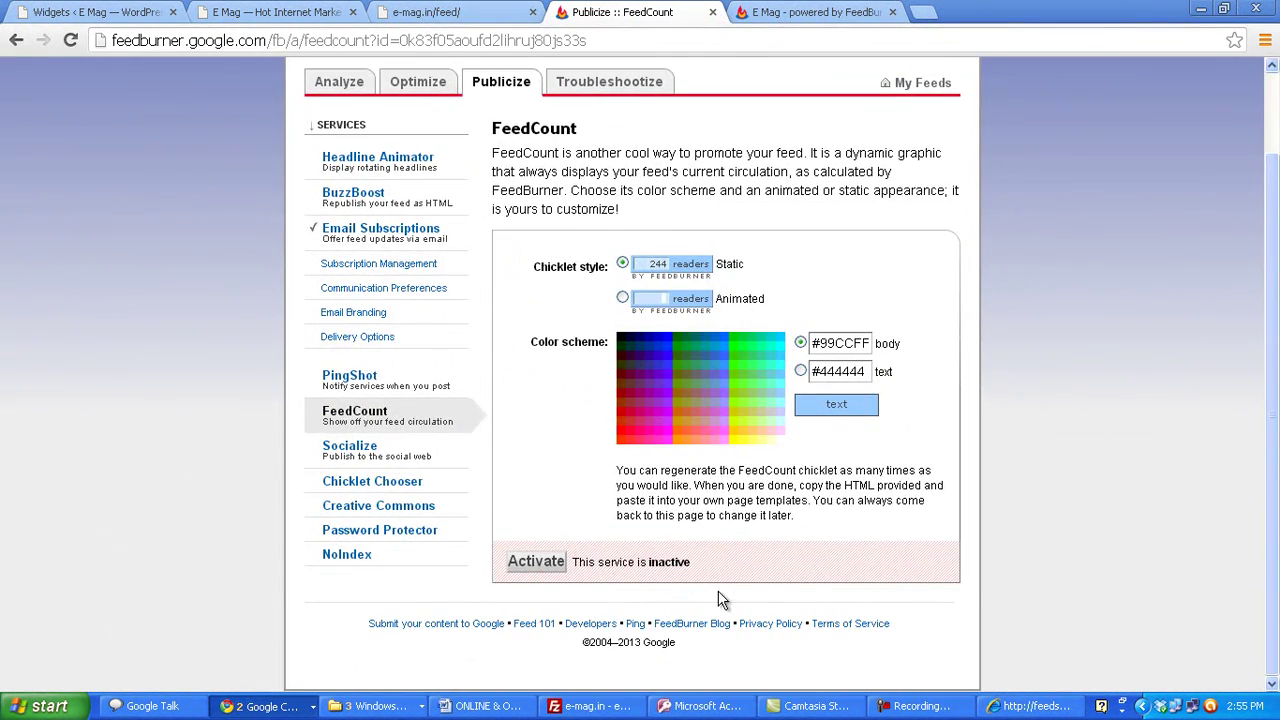
click(526, 564)
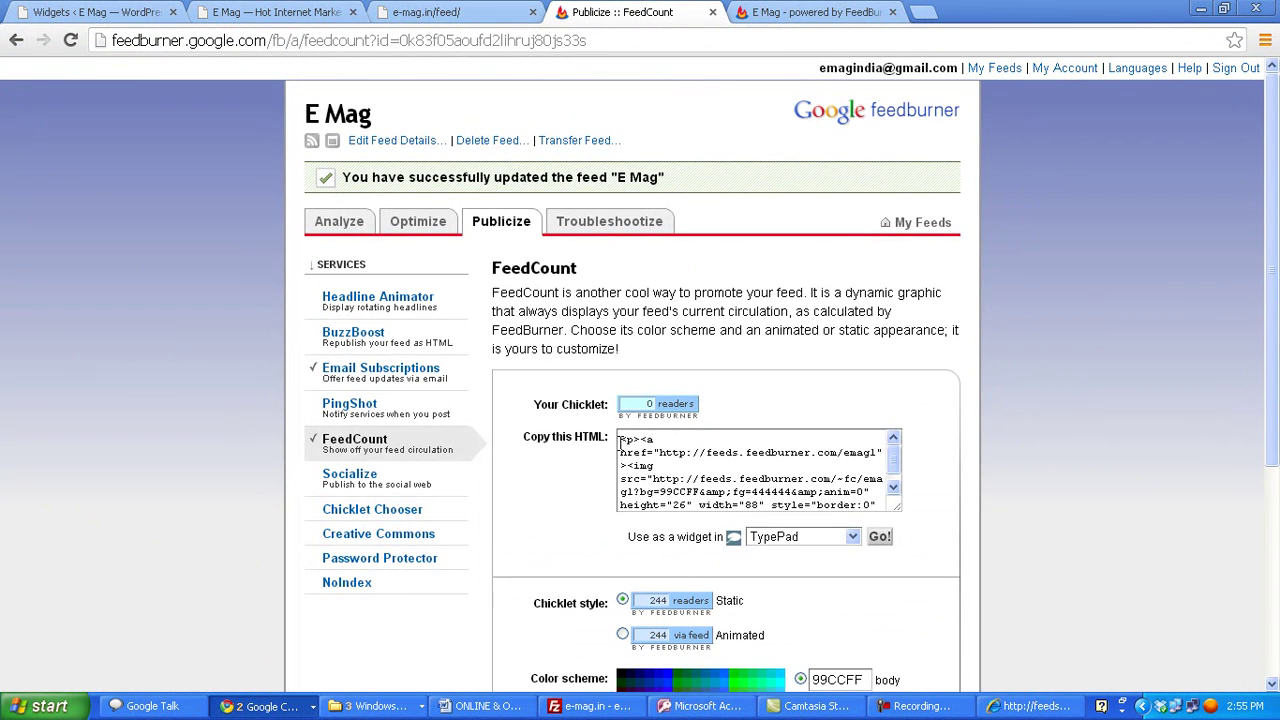
drag(620, 441, 890, 537)
key(ctrl+c)
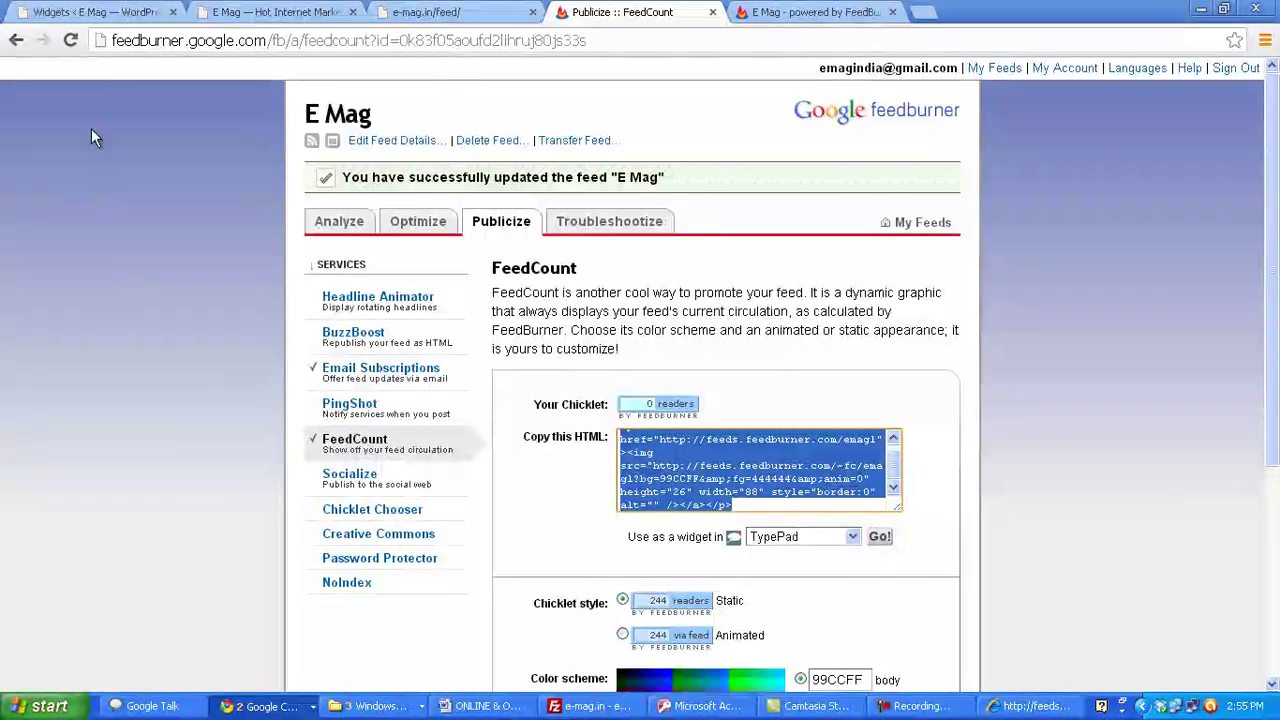
click(95, 12)
- Paste the FeedCount HTML on a new line below the form code and save the widget
click(931, 506)
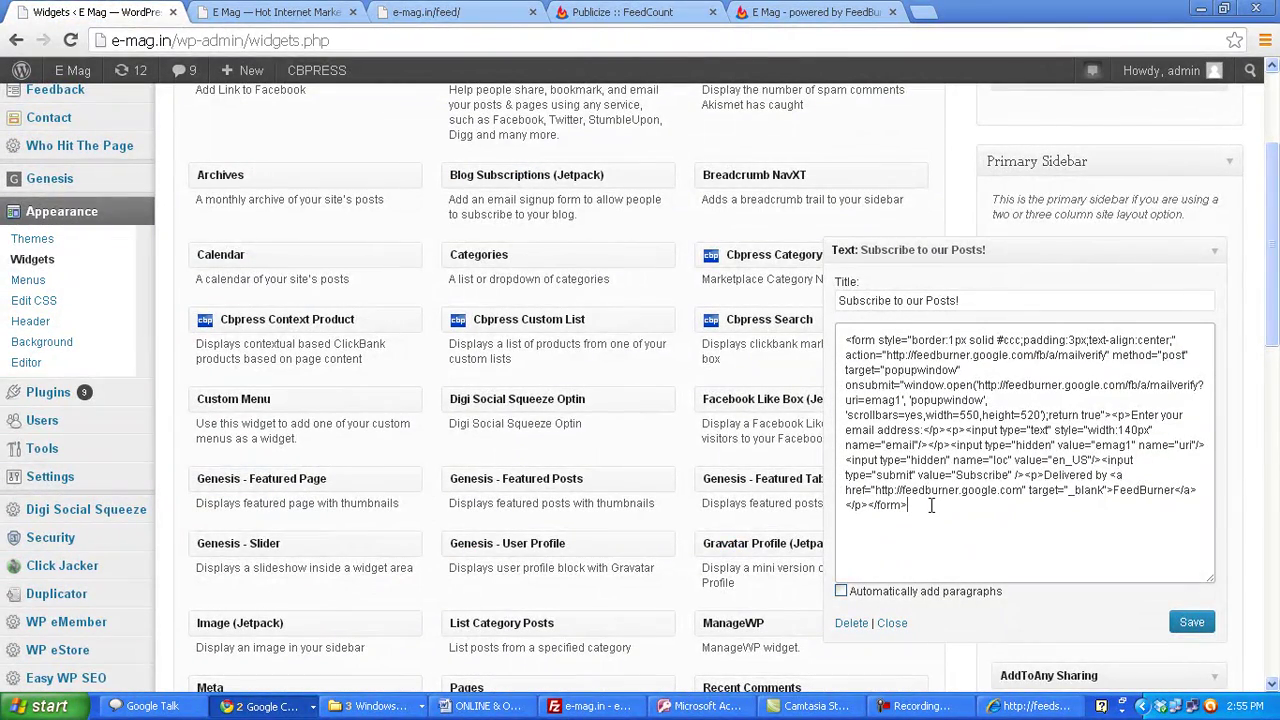
key(Return)
key(ctrl+v)
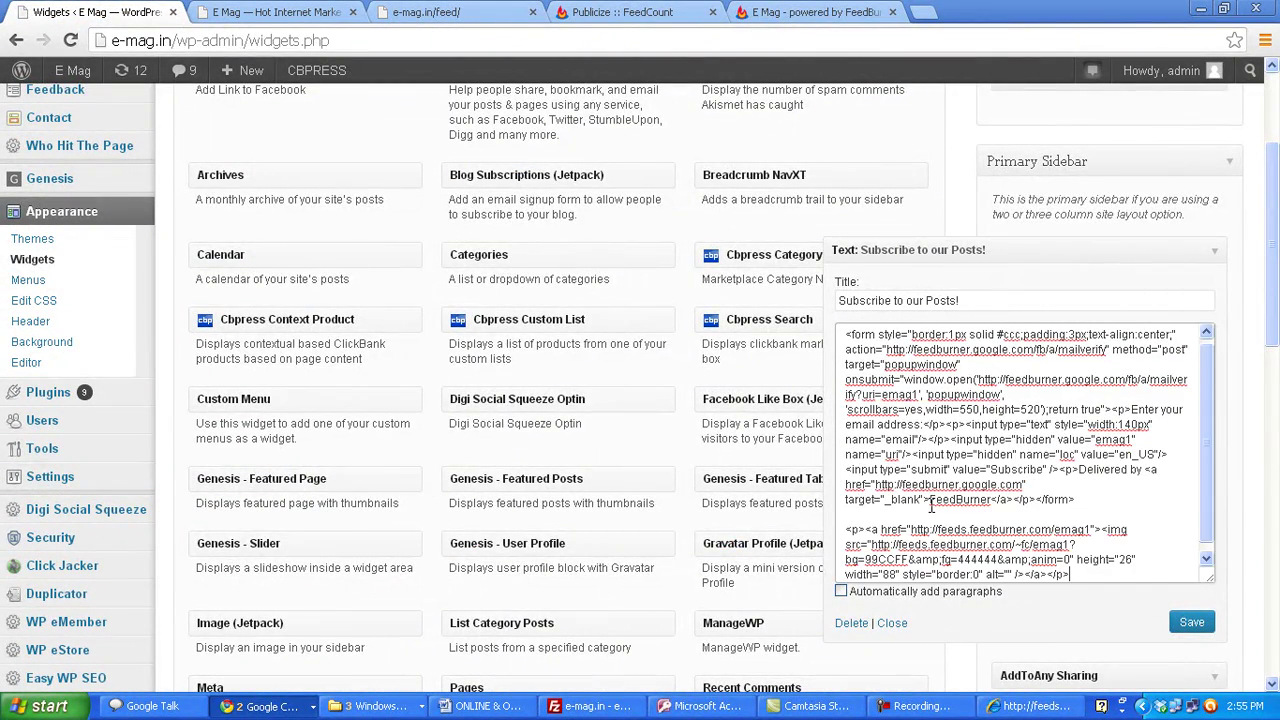
click(1192, 624)
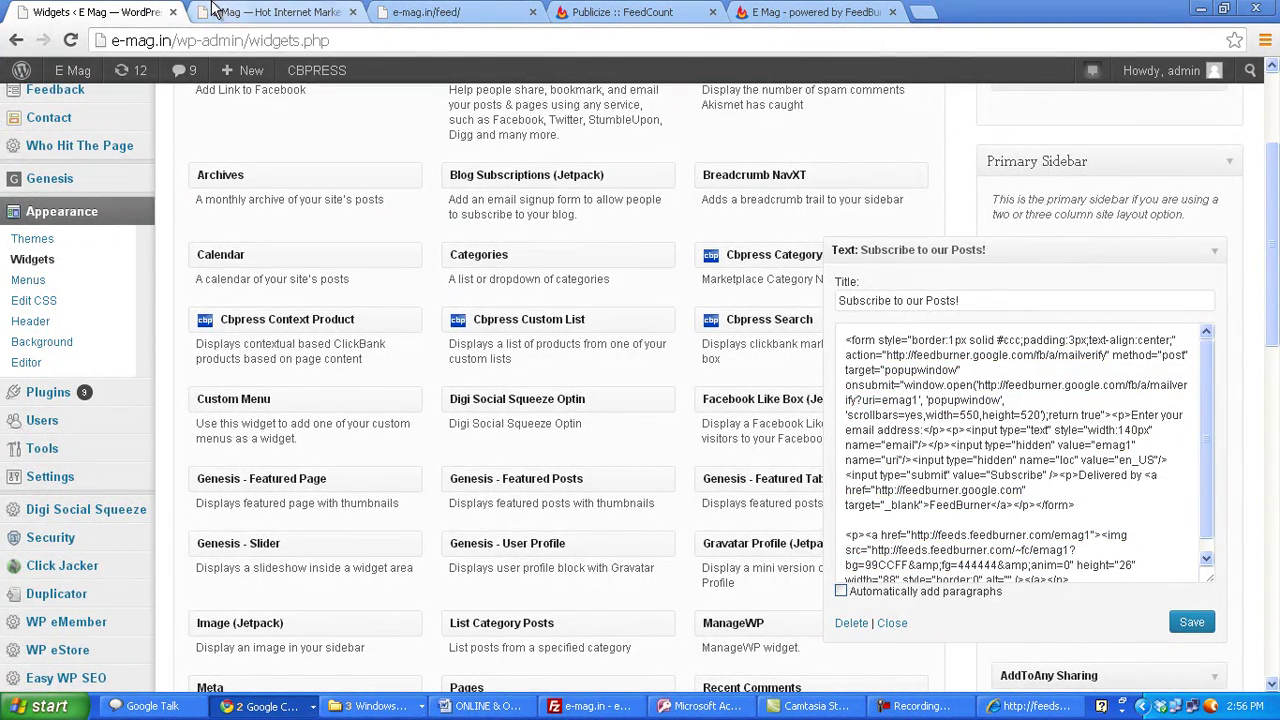
click(245, 12)
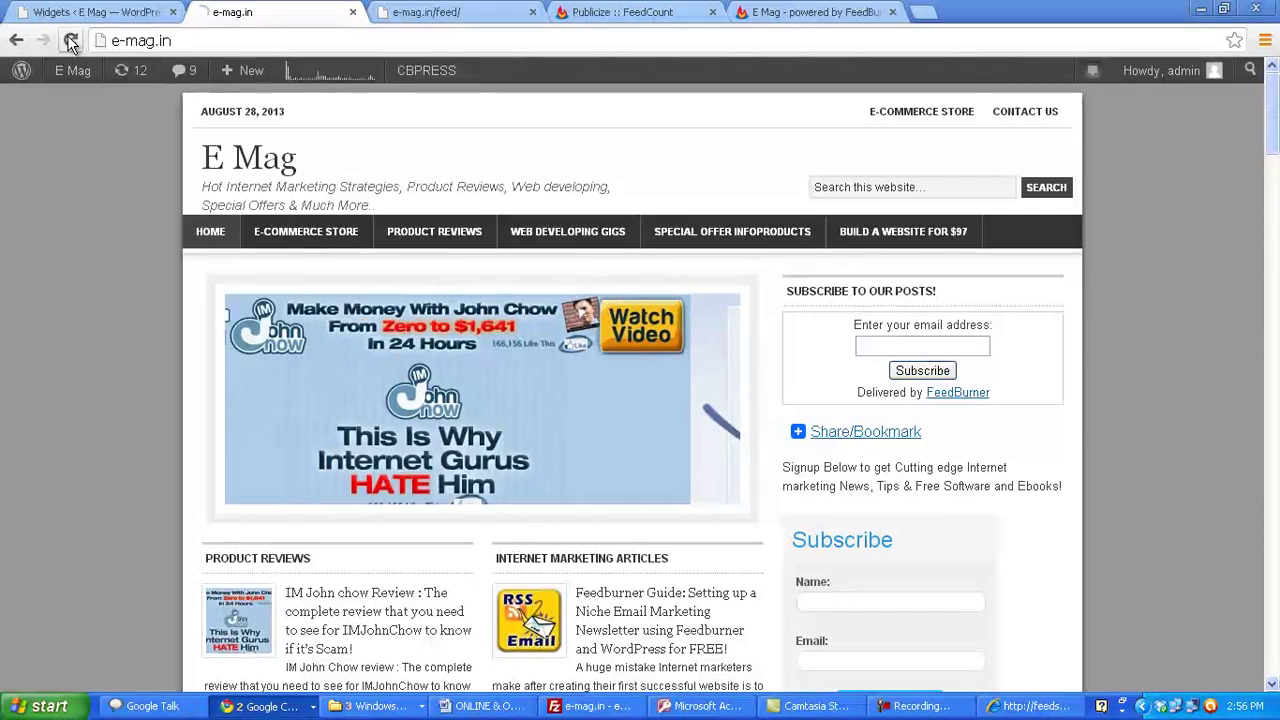
- Reload the E Mag homepage to check the new 0 readers badge and FeedBurner credit, then return to Widgets
click(70, 40)
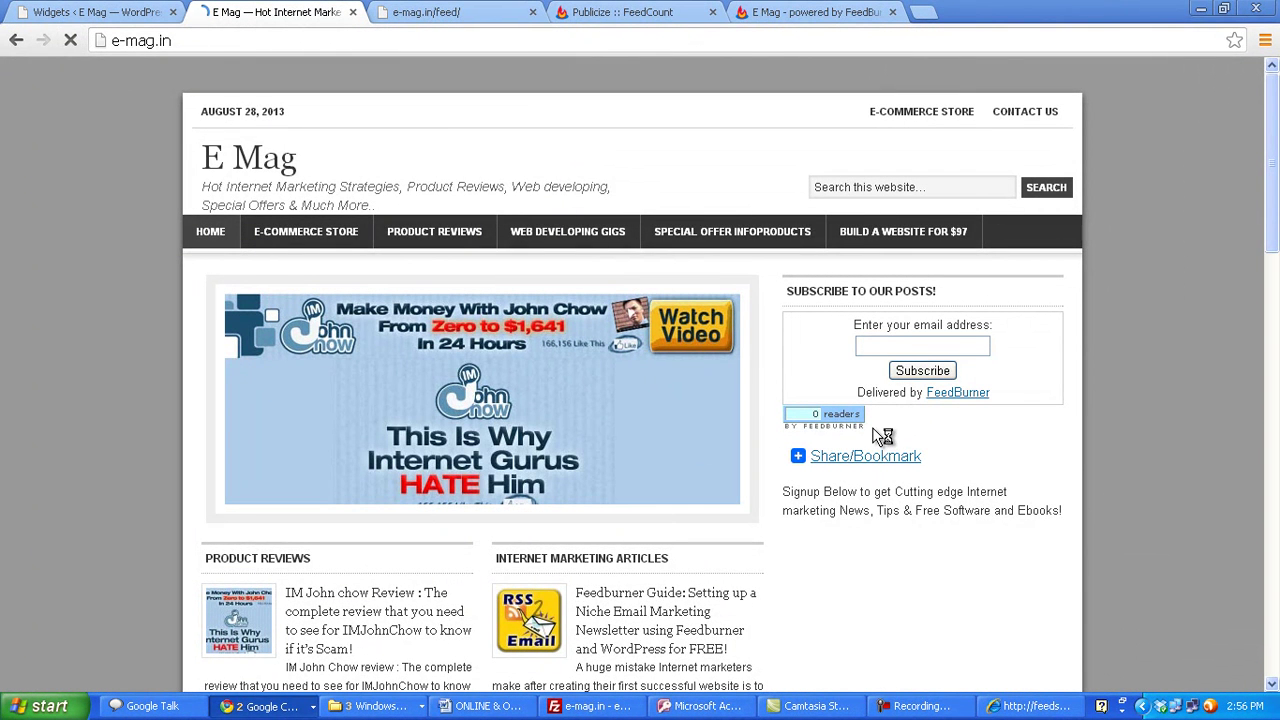
double_click(818, 416)
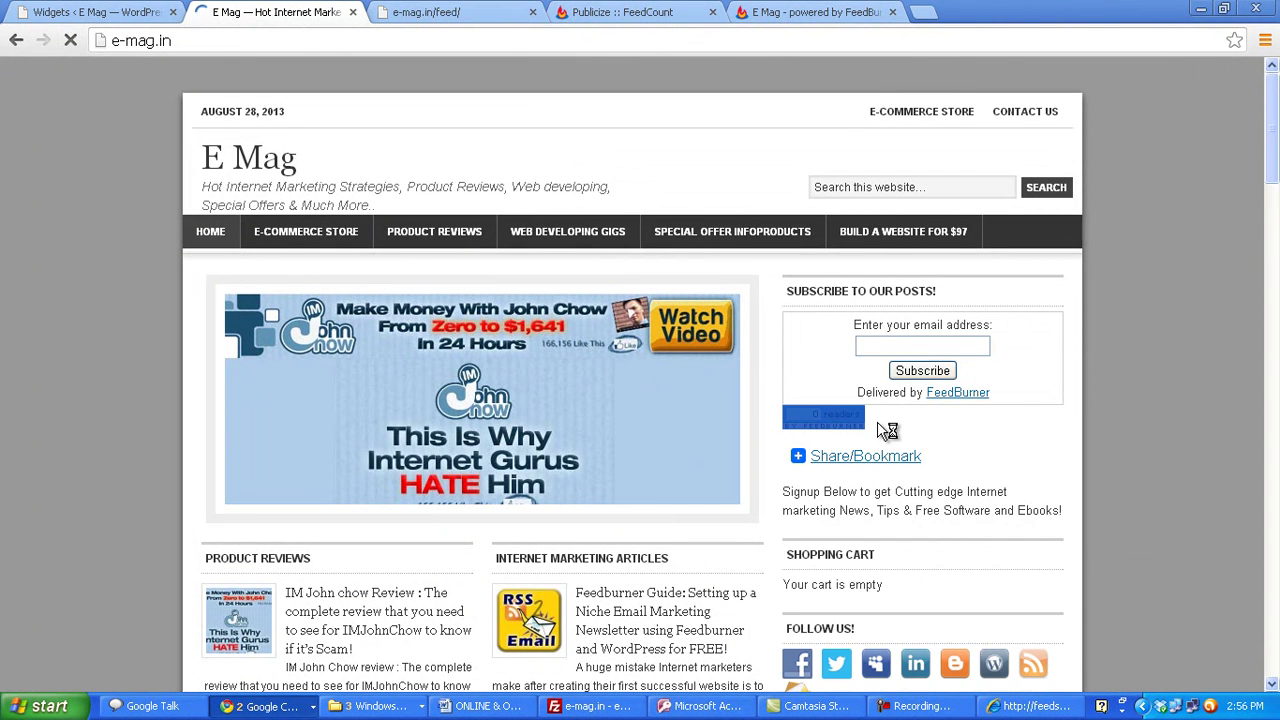
click(830, 432)
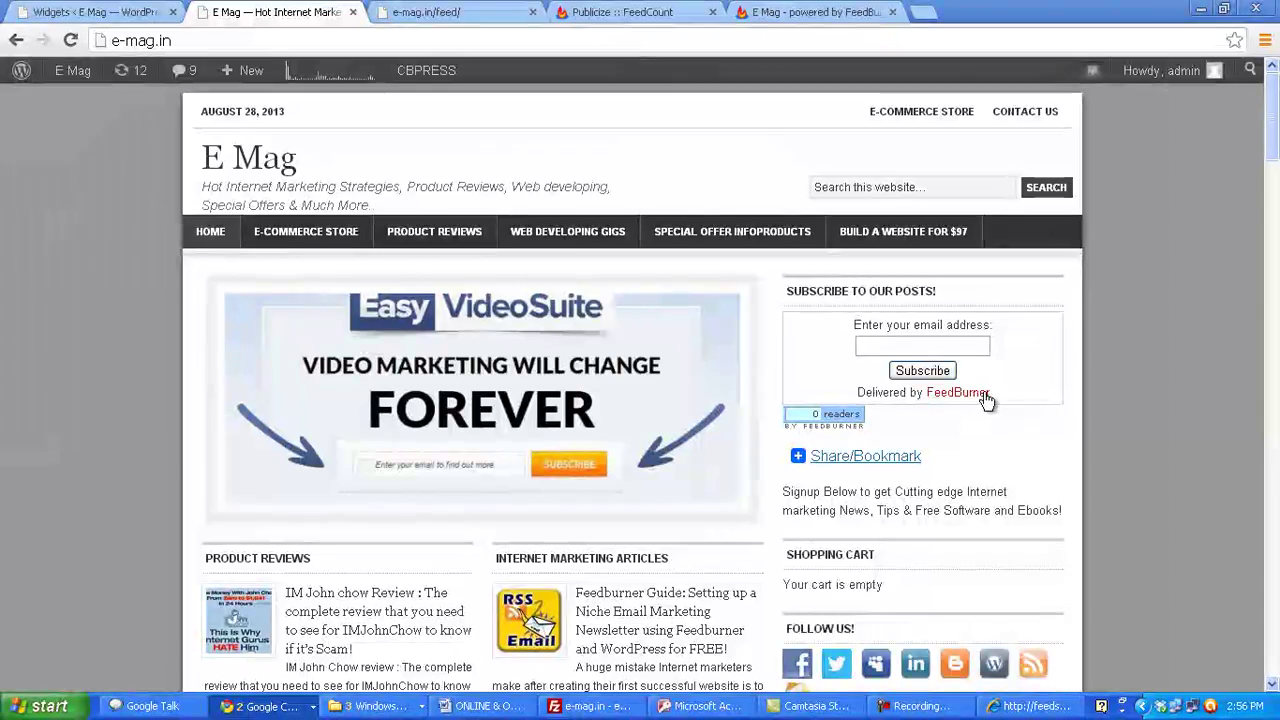
drag(990, 395, 840, 400)
click(95, 12)
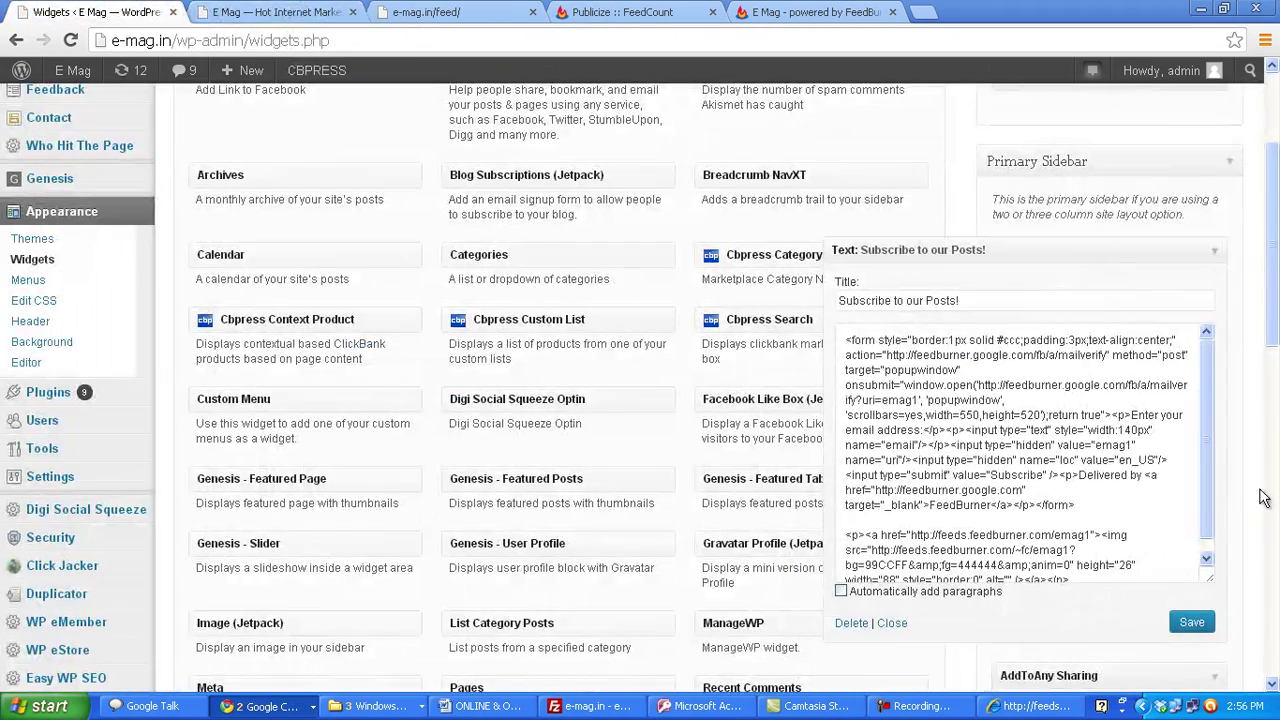
- Delete the 'Delivered by FeedBurner' paragraph from the widget code, save it, and reload the E Mag site
scroll(1204, 433, down, 1)
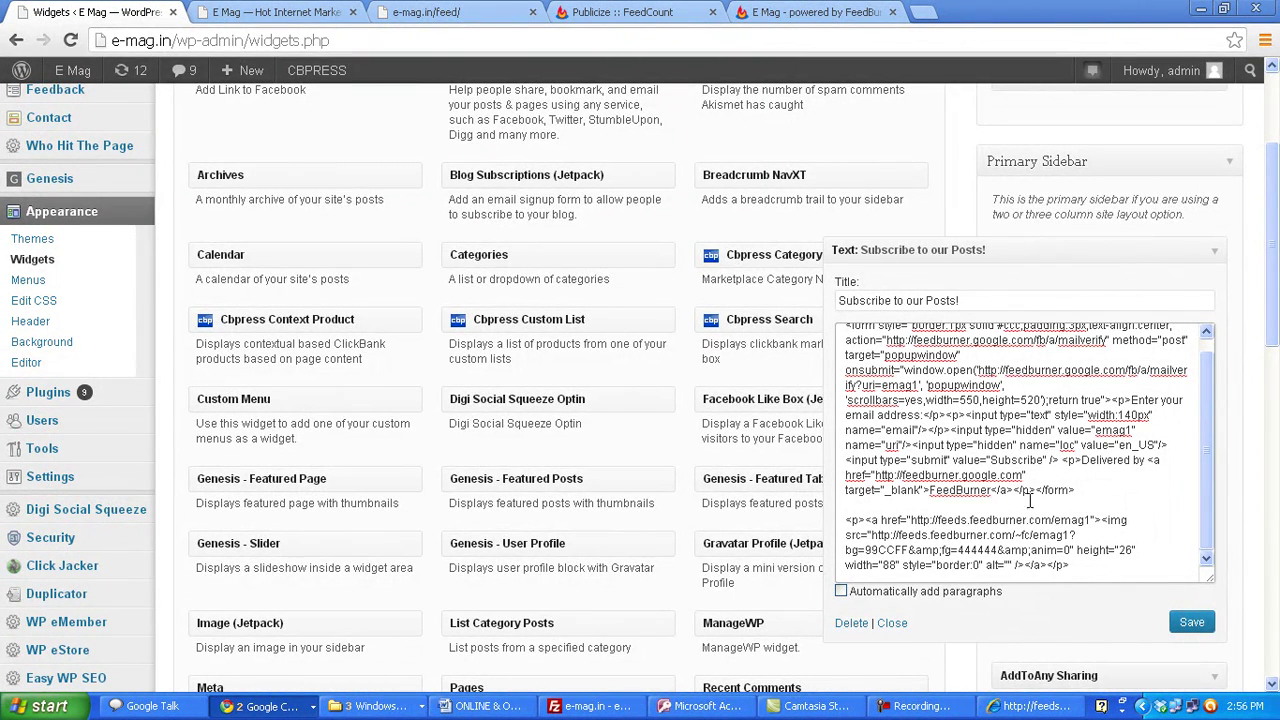
shift+click(1040, 489)
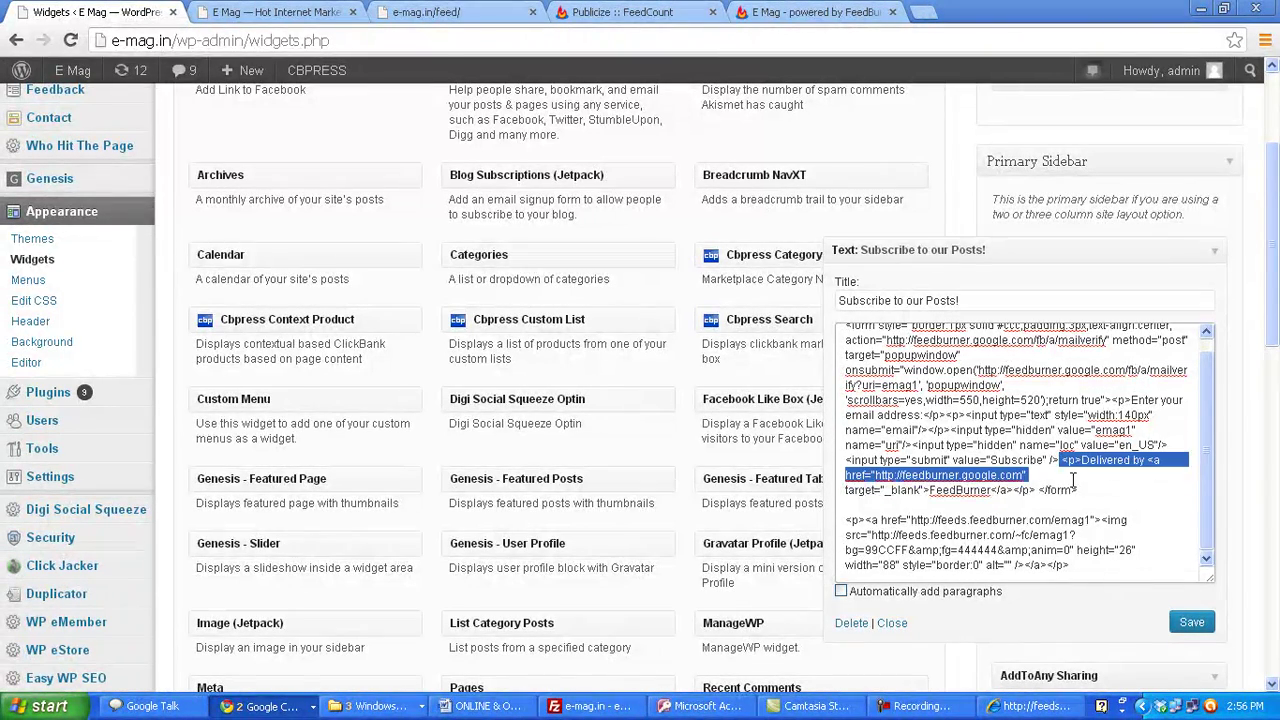
key(BackSpace)
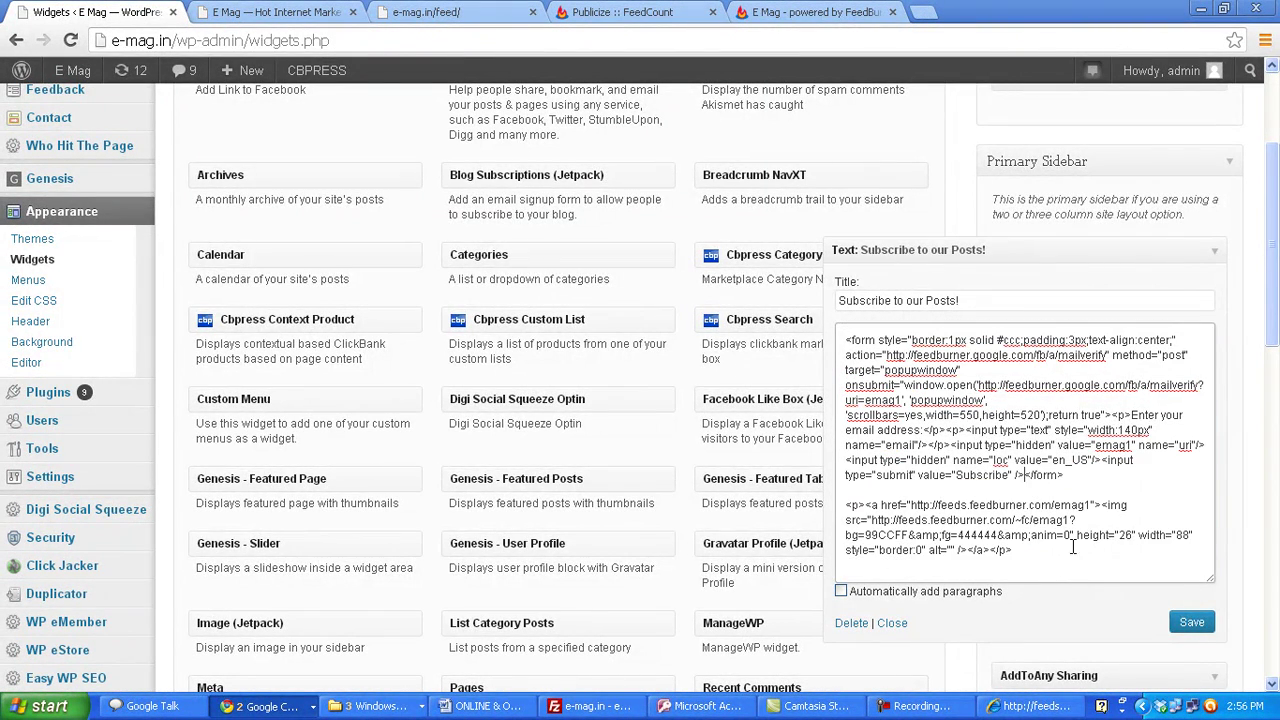
click(1188, 625)
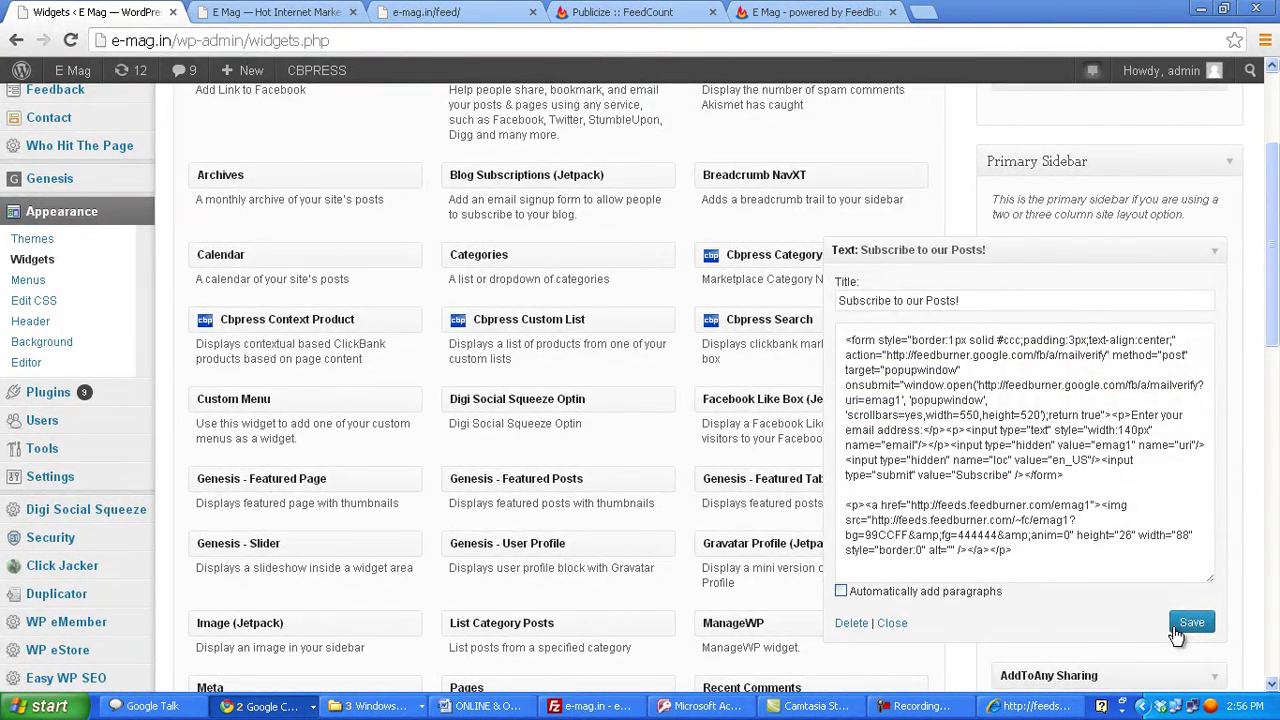
click(275, 12)
click(70, 40)
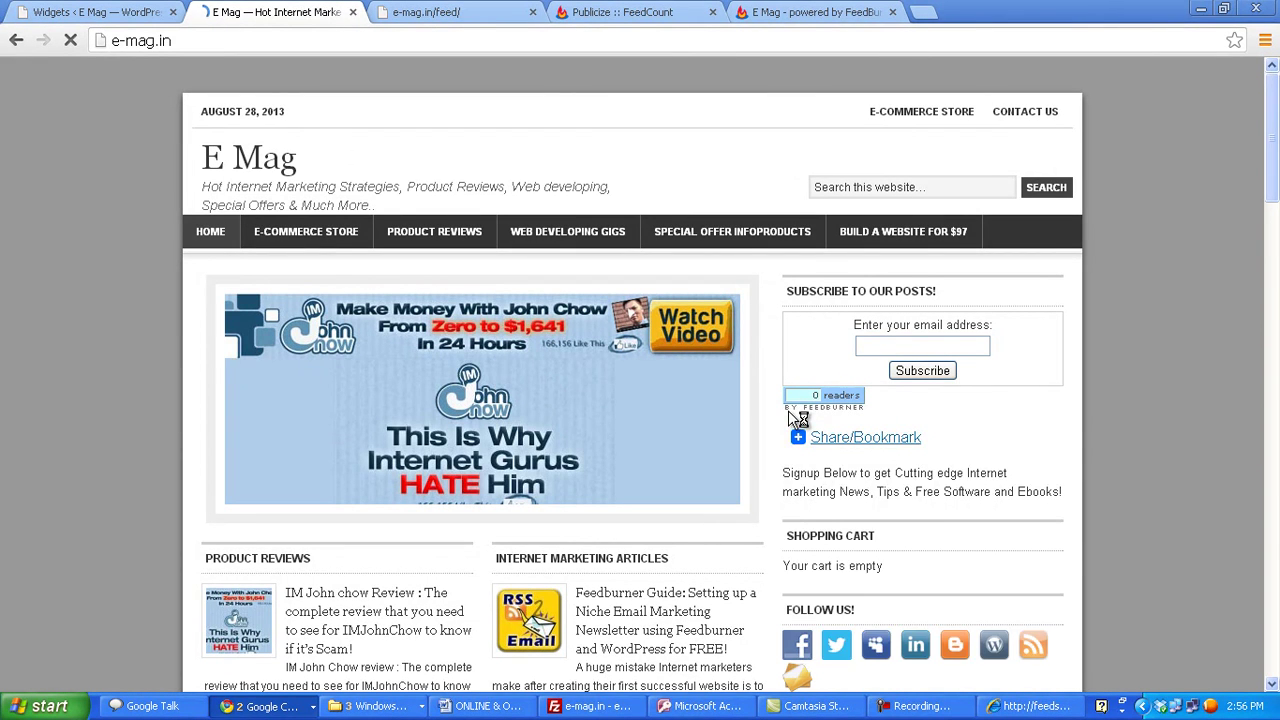
- Enter a test subscriber's email address in the E Mag sidebar subscribe form
click(800, 437)
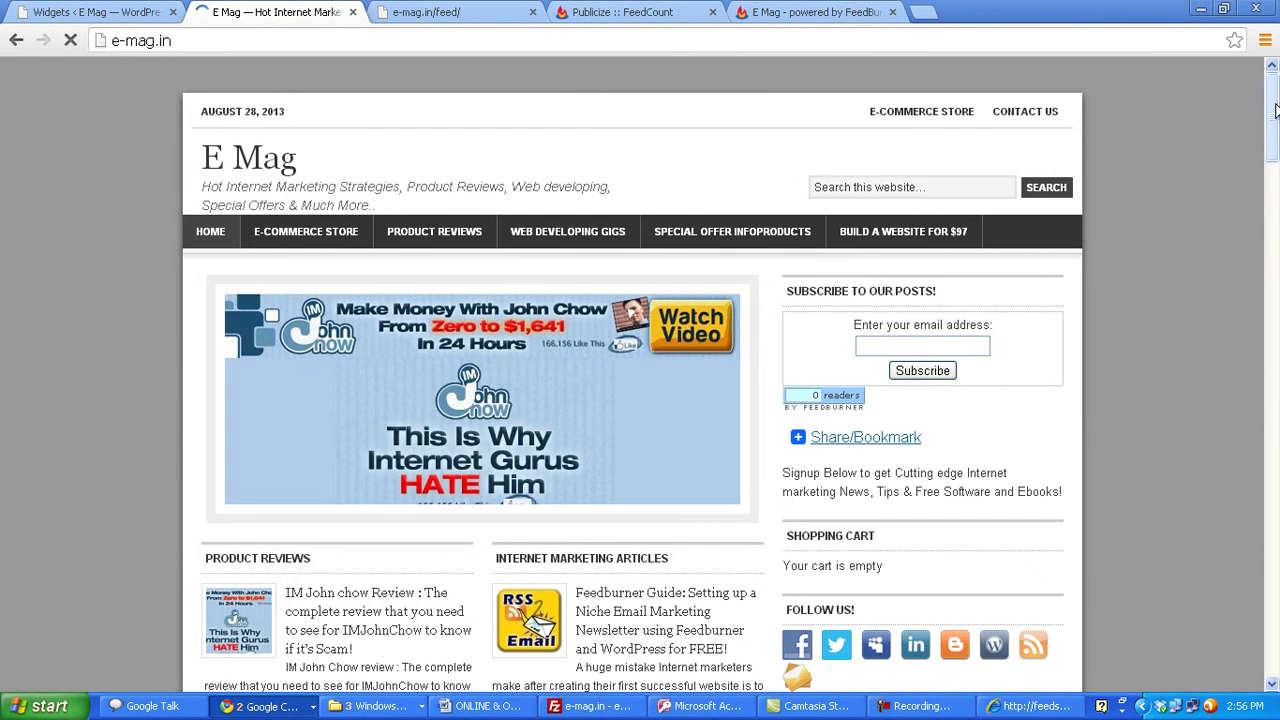
scroll(1271, 116, down, 1)
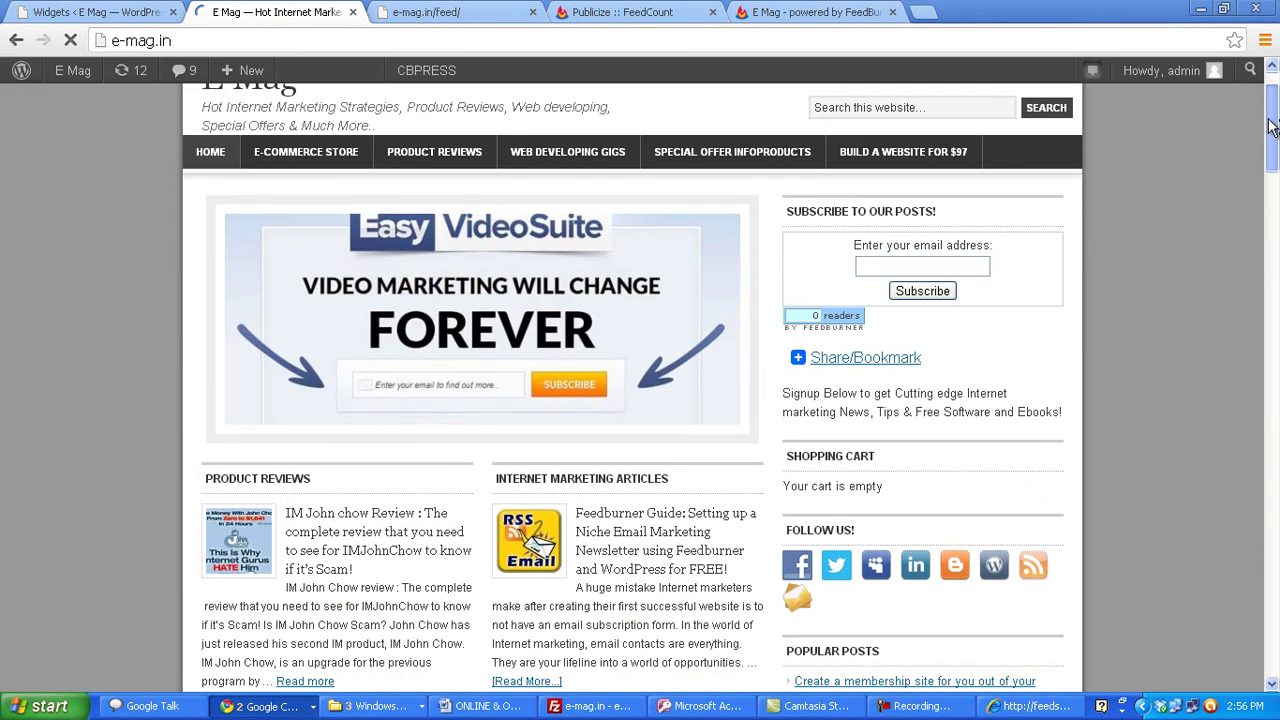
click(920, 262)
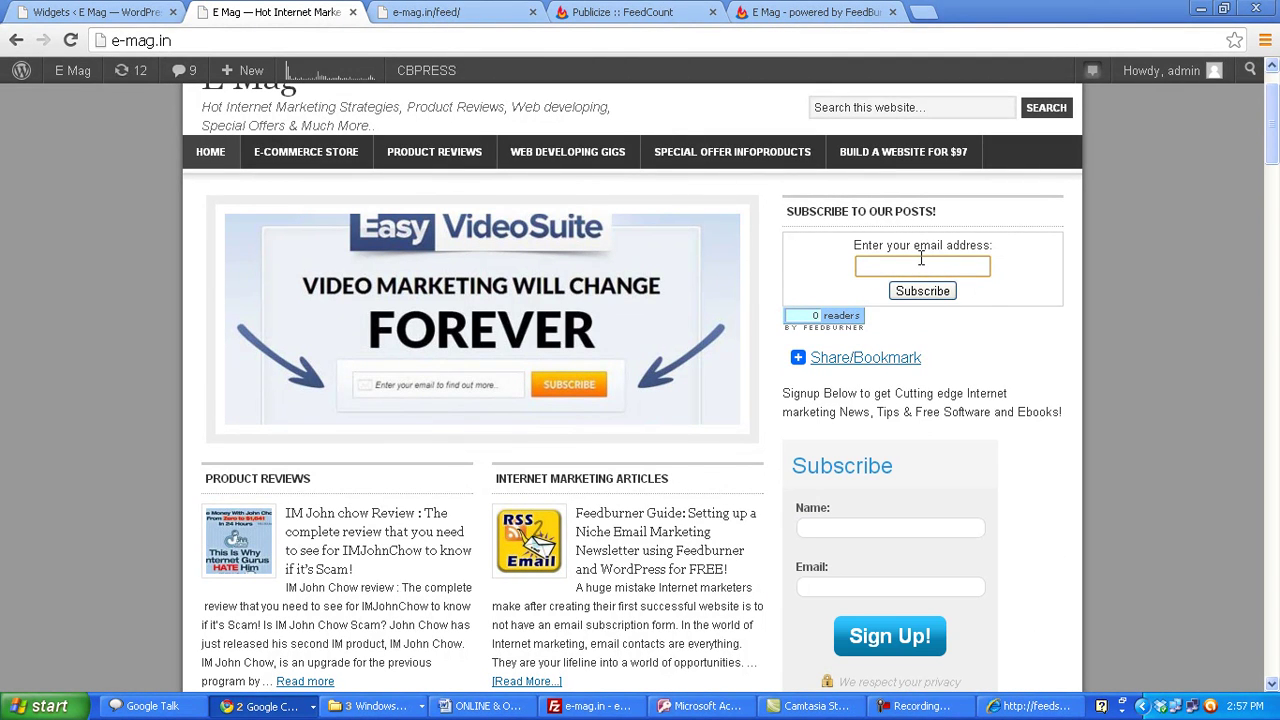
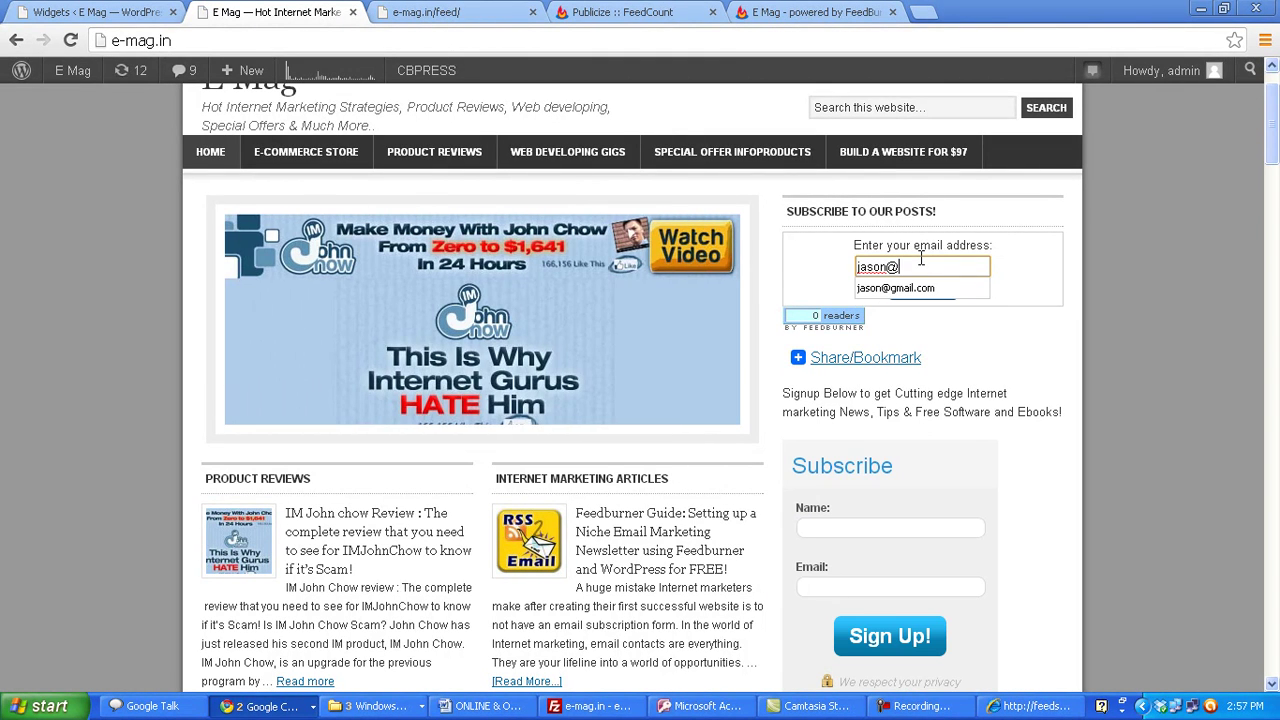
key(Escape)
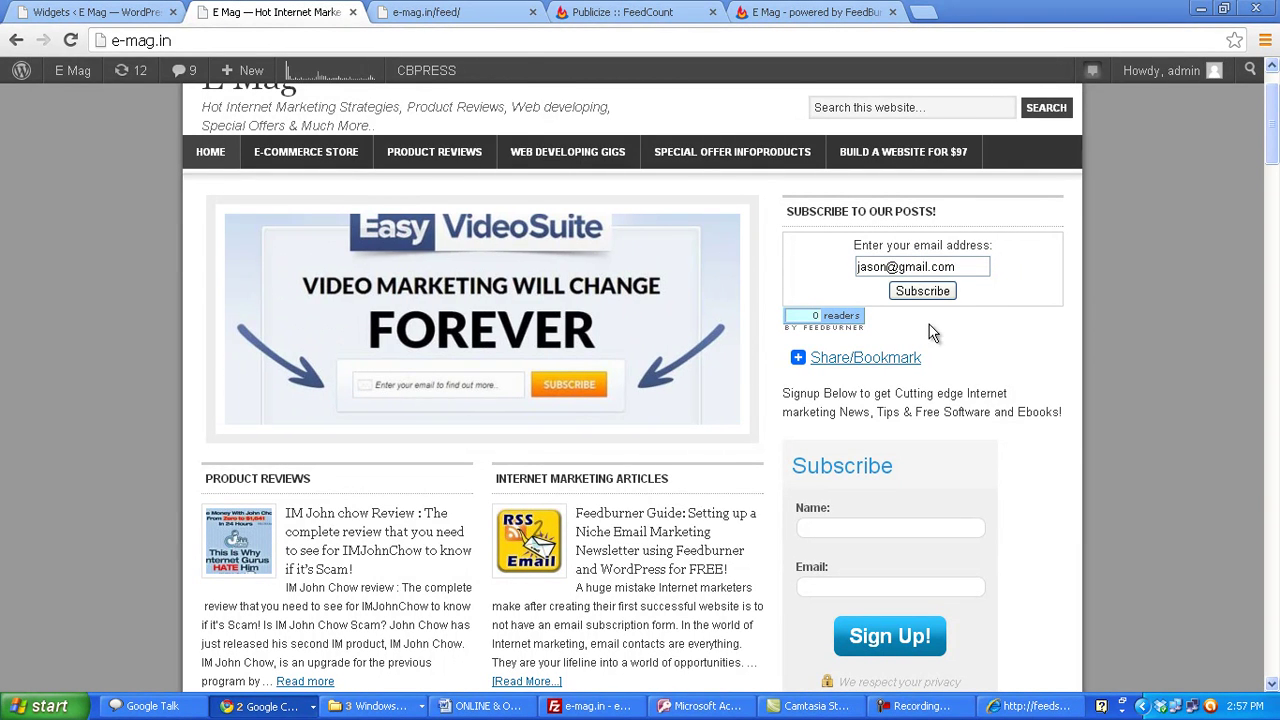
- Subscribe with the test email, entering the captcha text to complete the subscription request
click(921, 291)
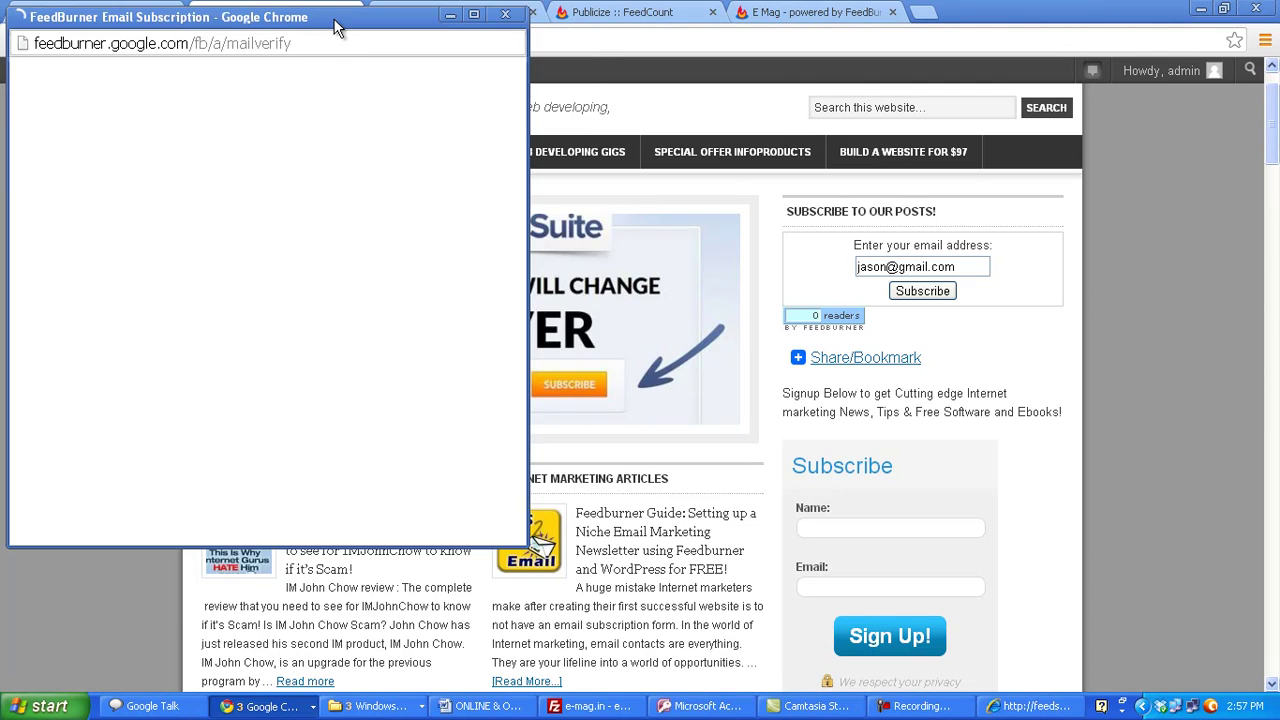
drag(343, 38, 420, 101)
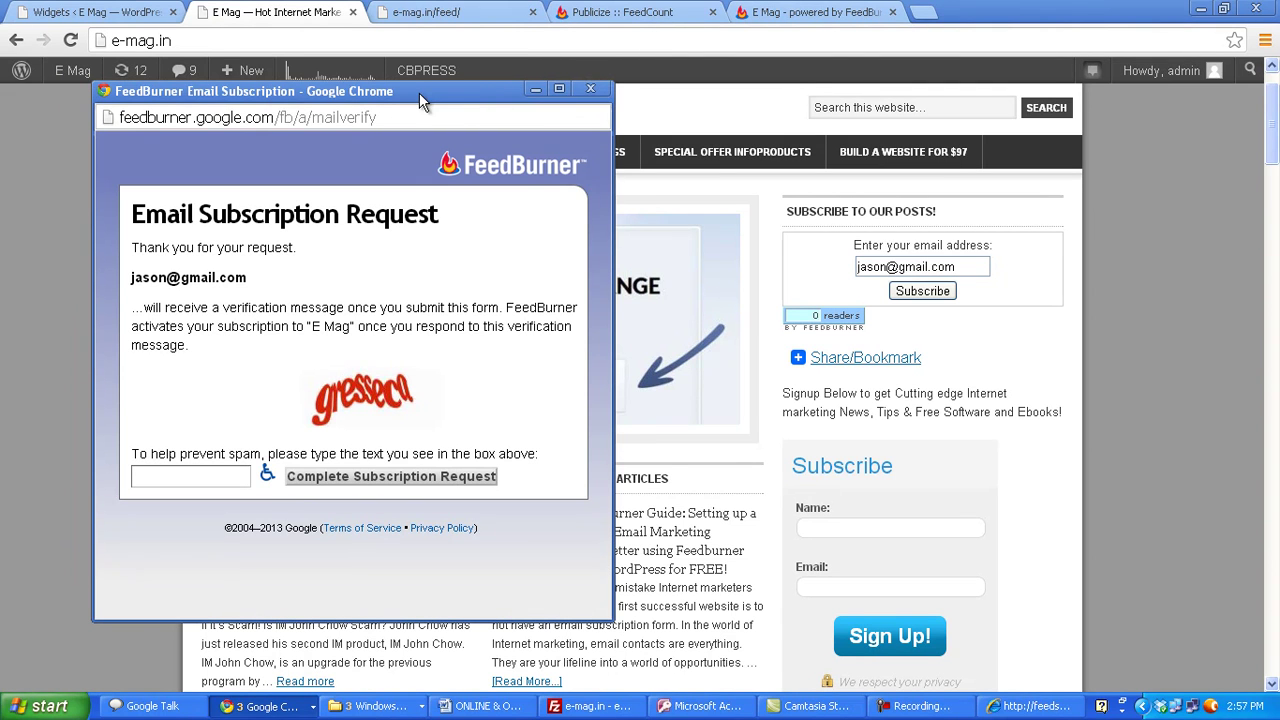
click(228, 477)
text(gresseca)
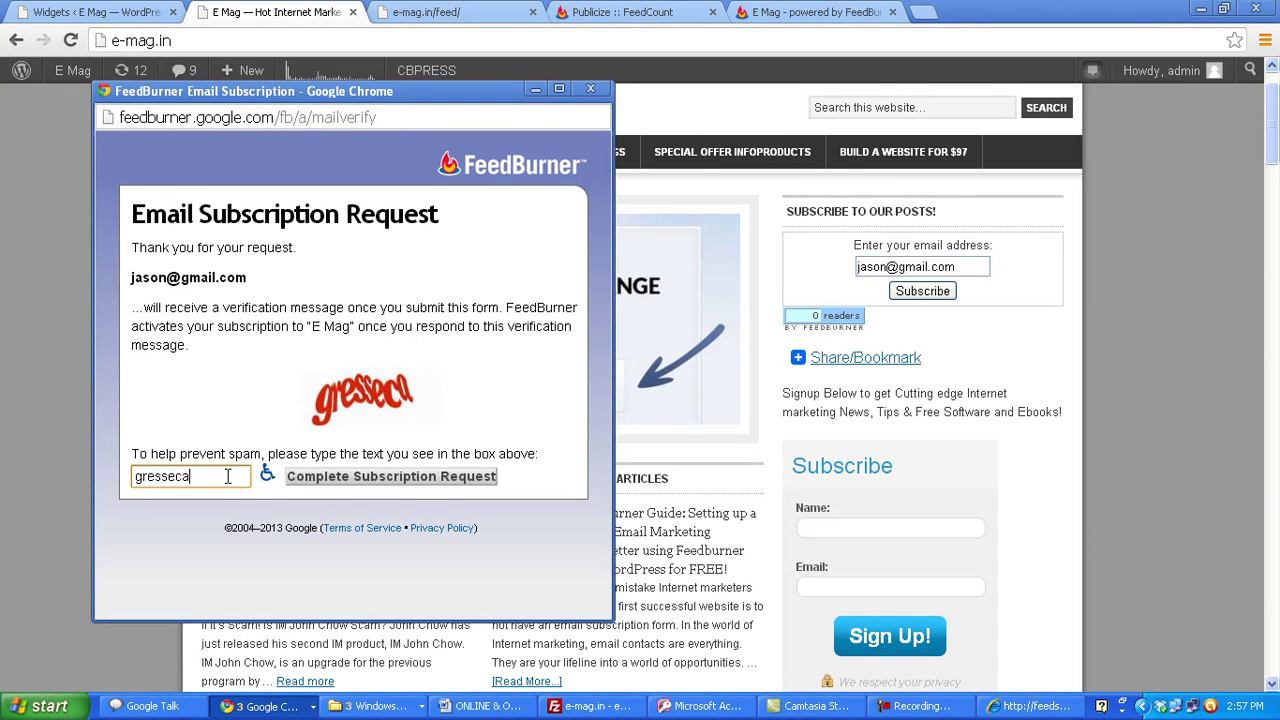
click(353, 488)
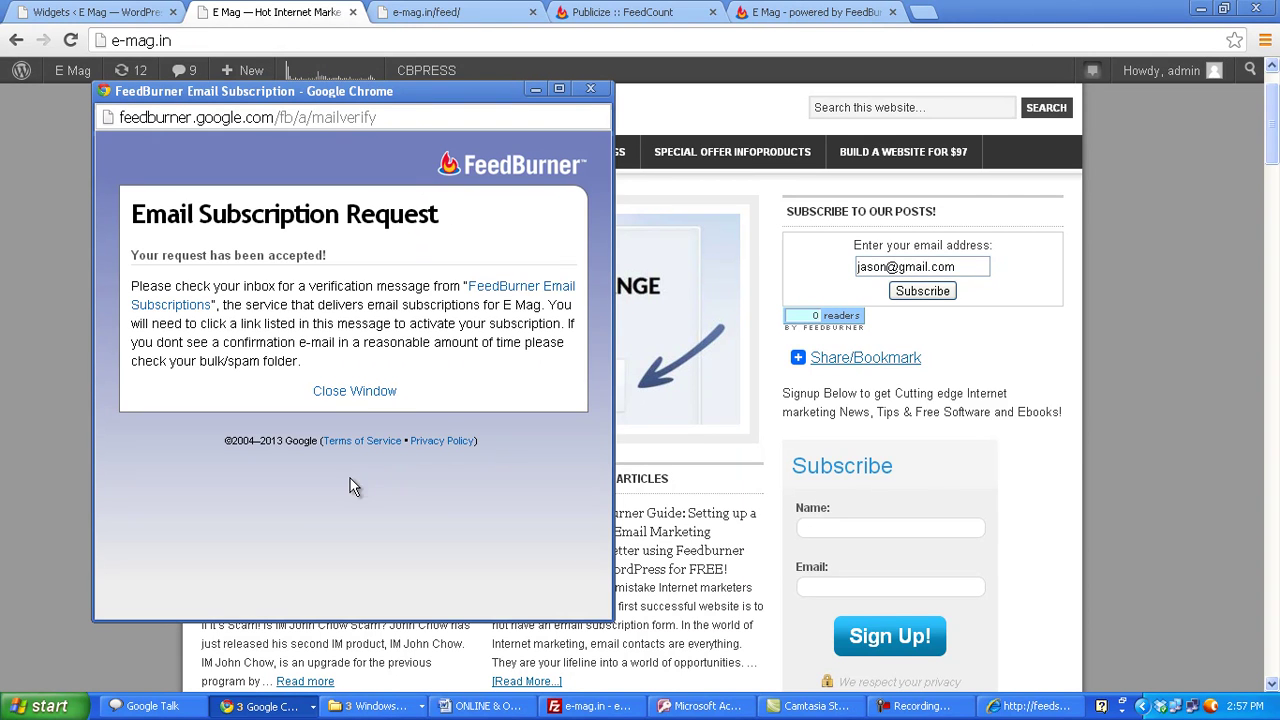
click(361, 400)
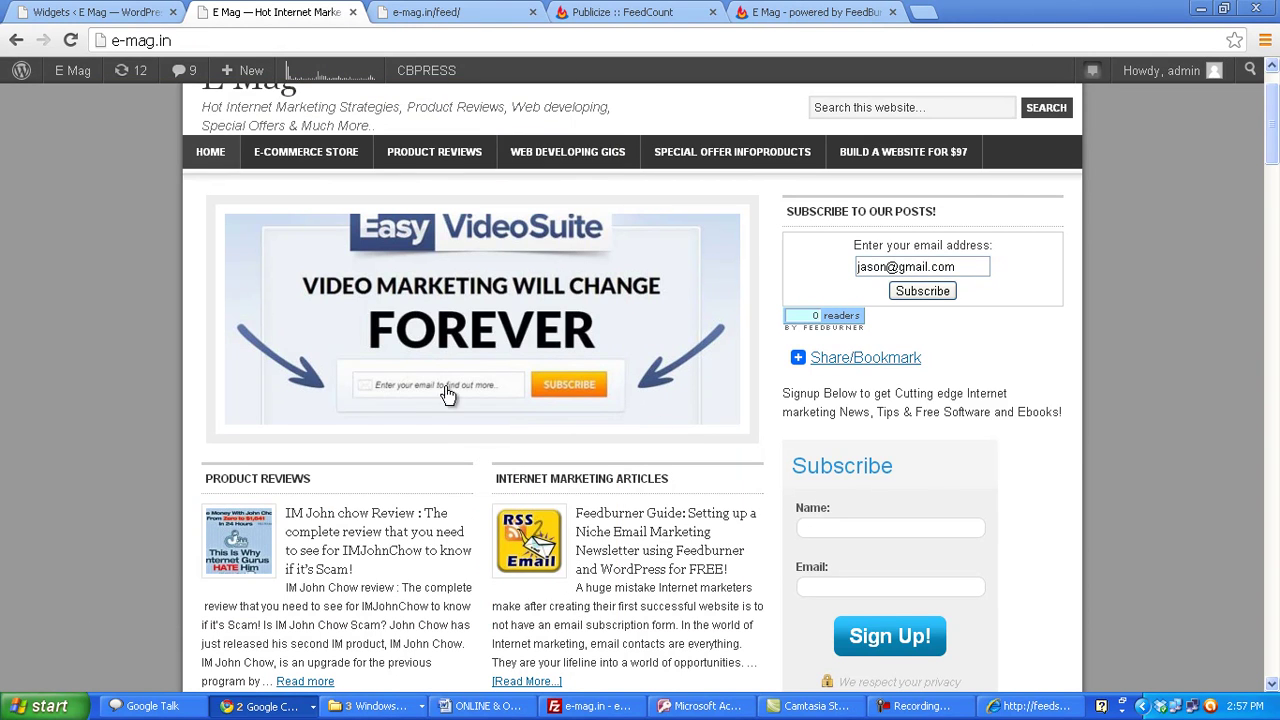
drag(1274, 132, 1274, 124)
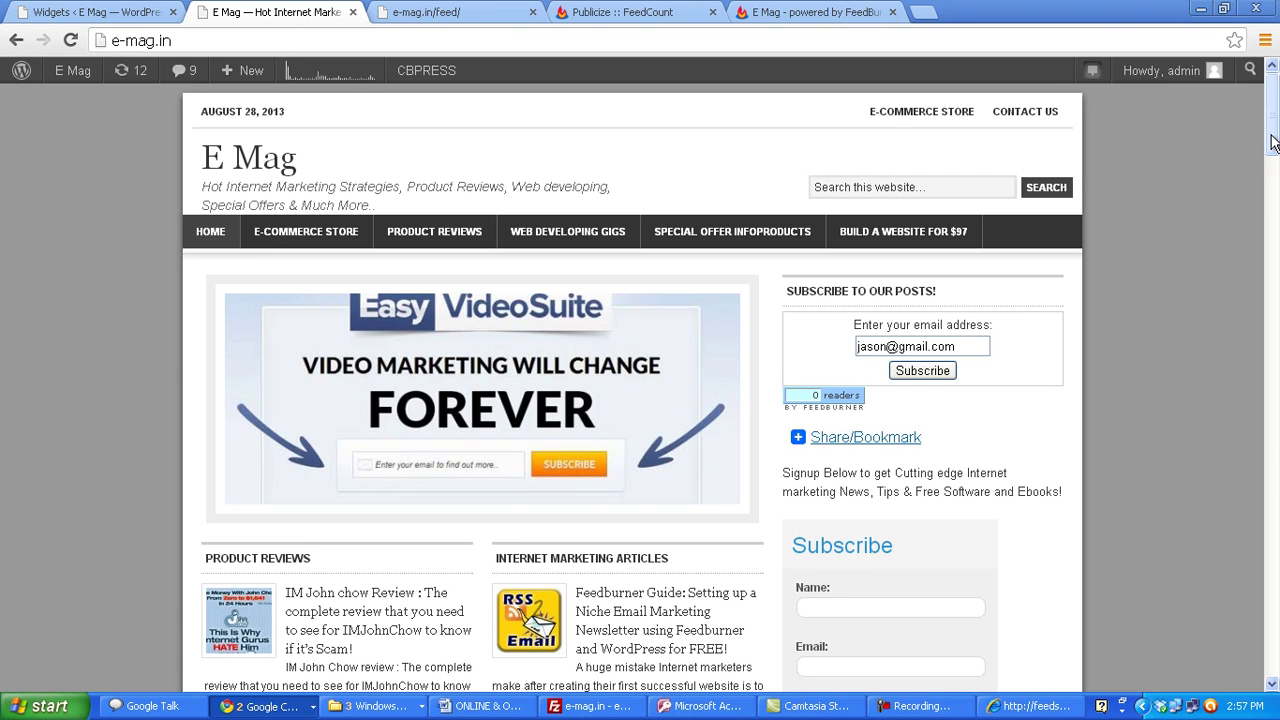
drag(1273, 140, 1273, 148)
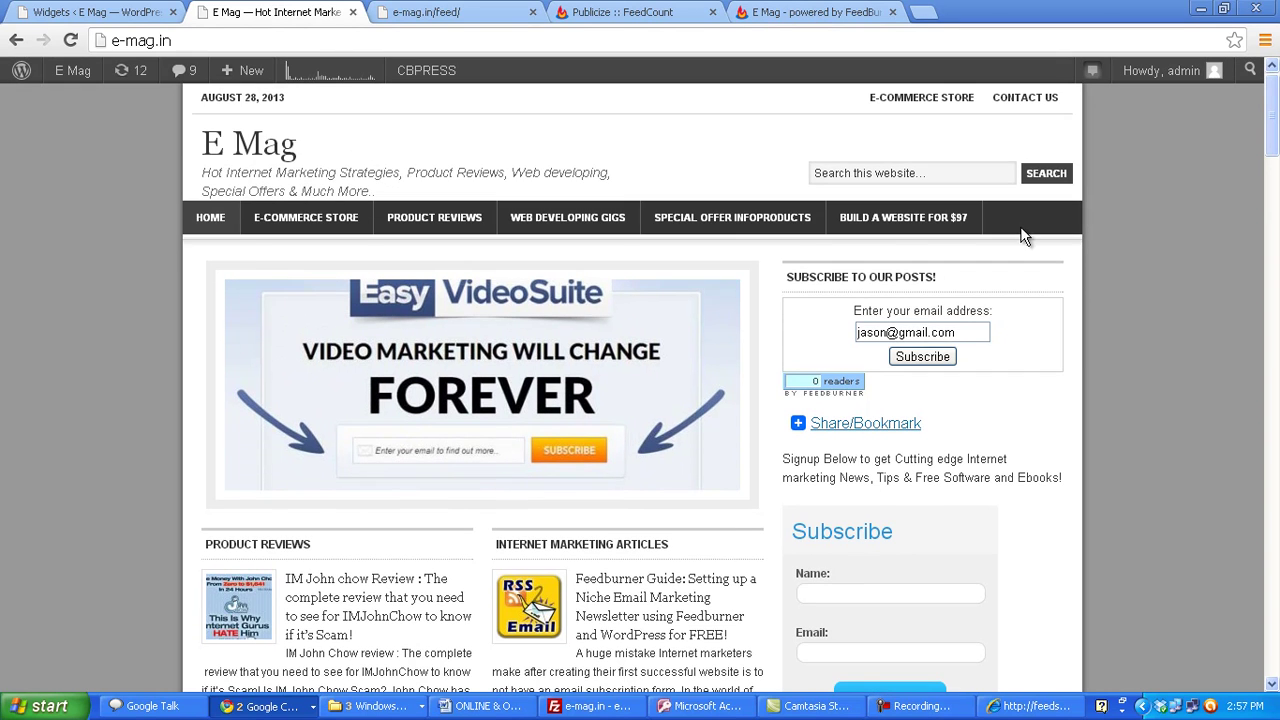
- Go to FeedBurner's Email Subscriptions Communication Preferences page for E Mag
click(615, 11)
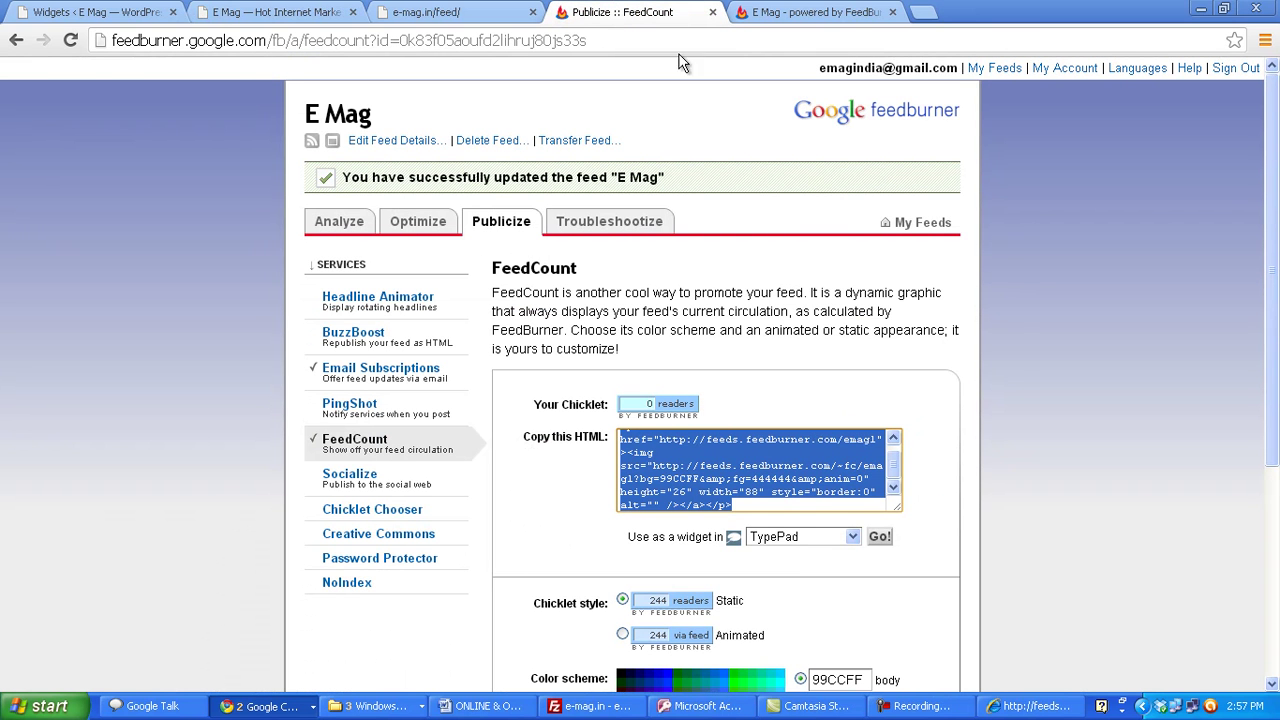
scroll(1009, 368, down, 2)
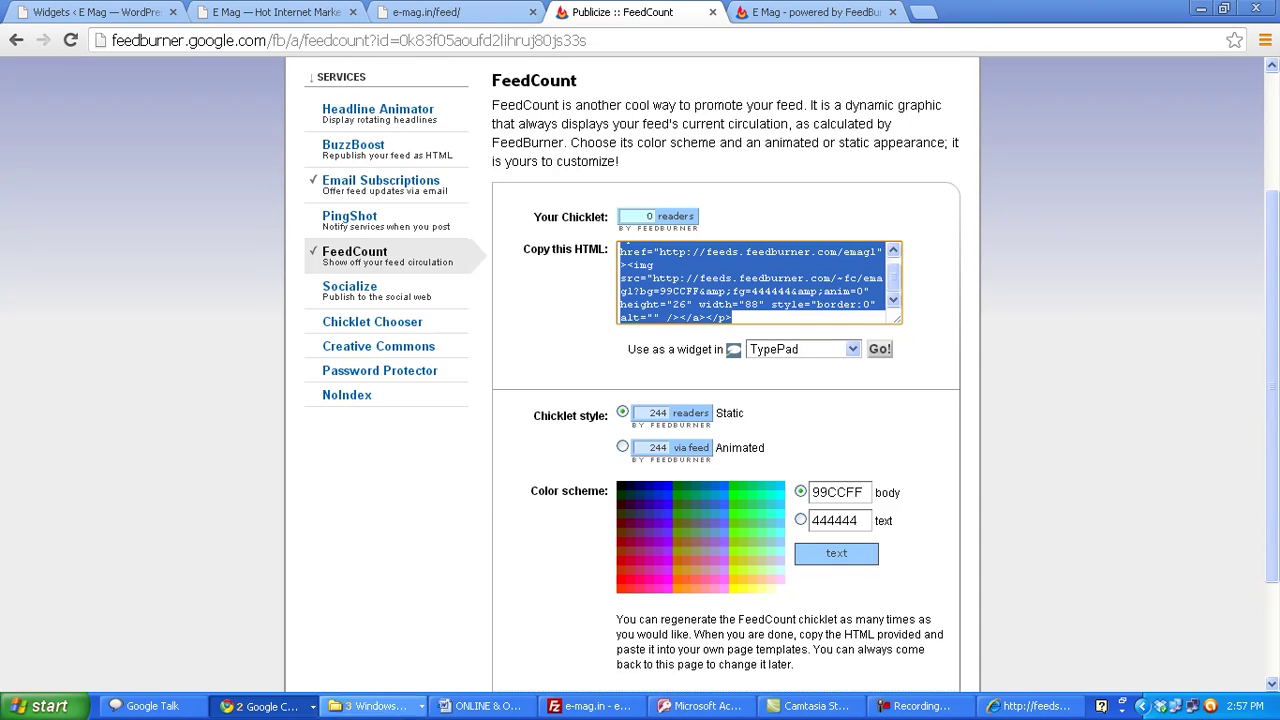
click(370, 186)
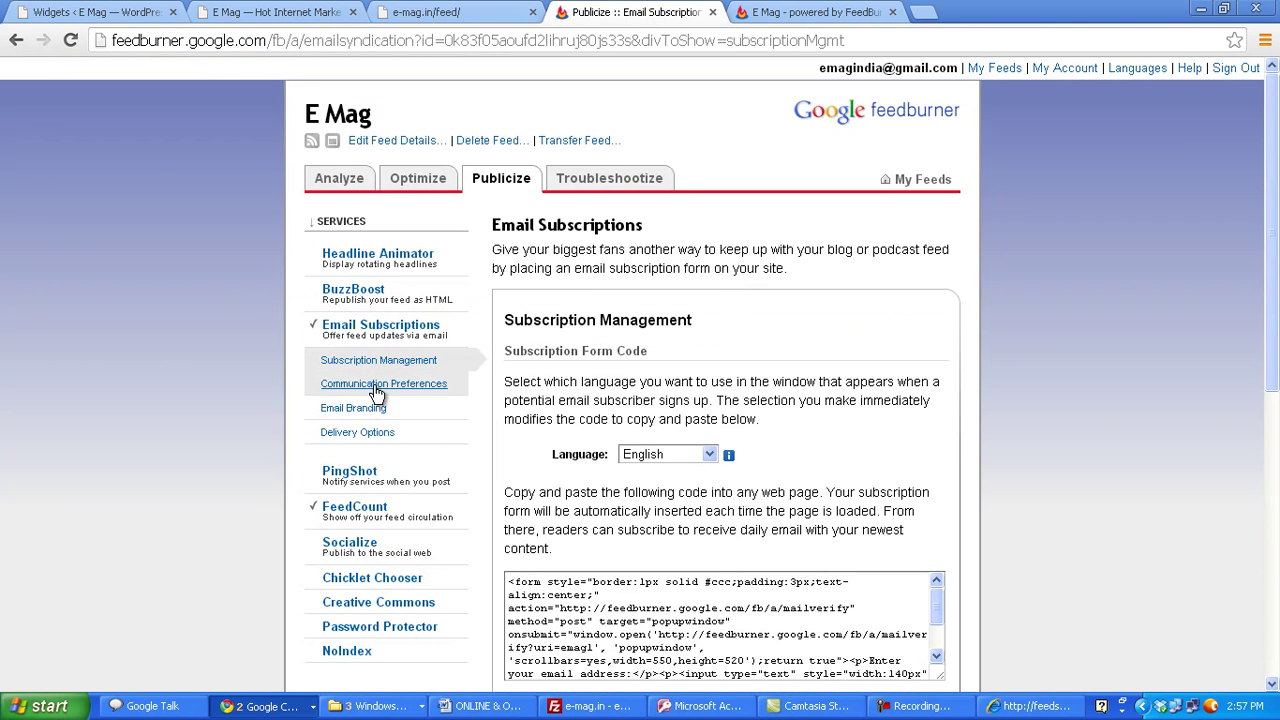
click(377, 388)
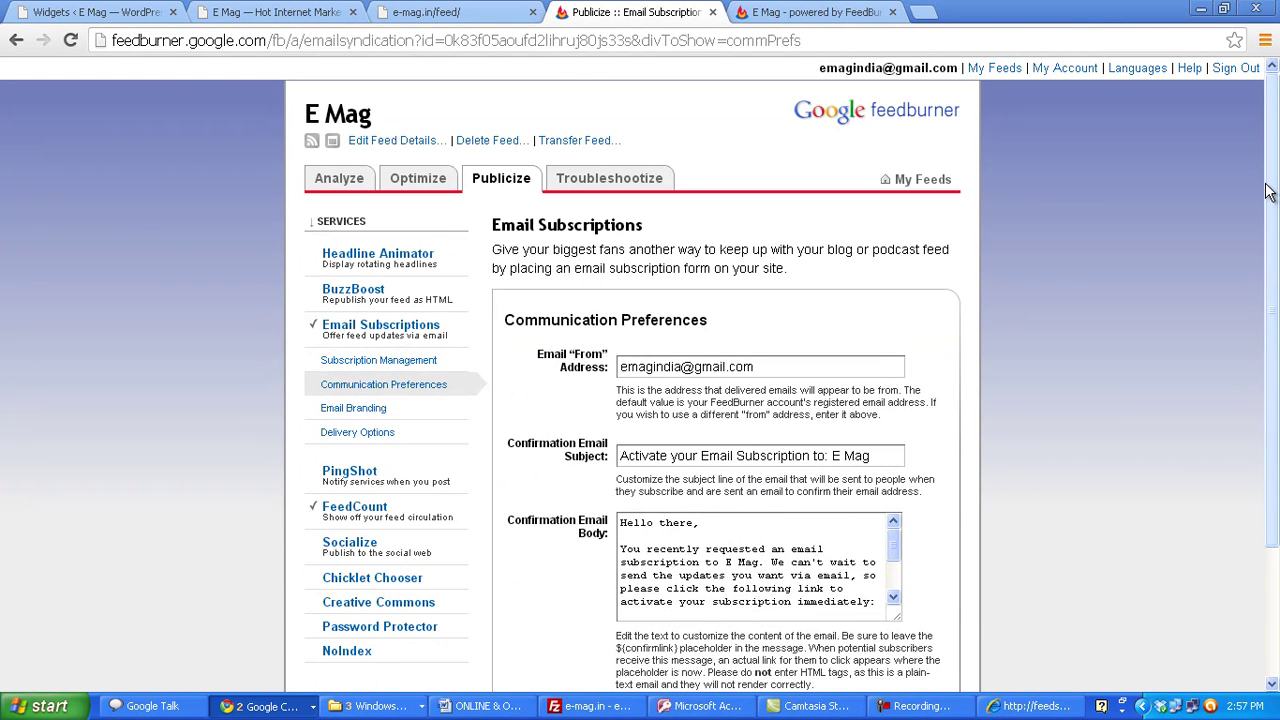
- Review the confirmation email subject and the body text down to ${confirmlink}
drag(1273, 194, 1275, 300)
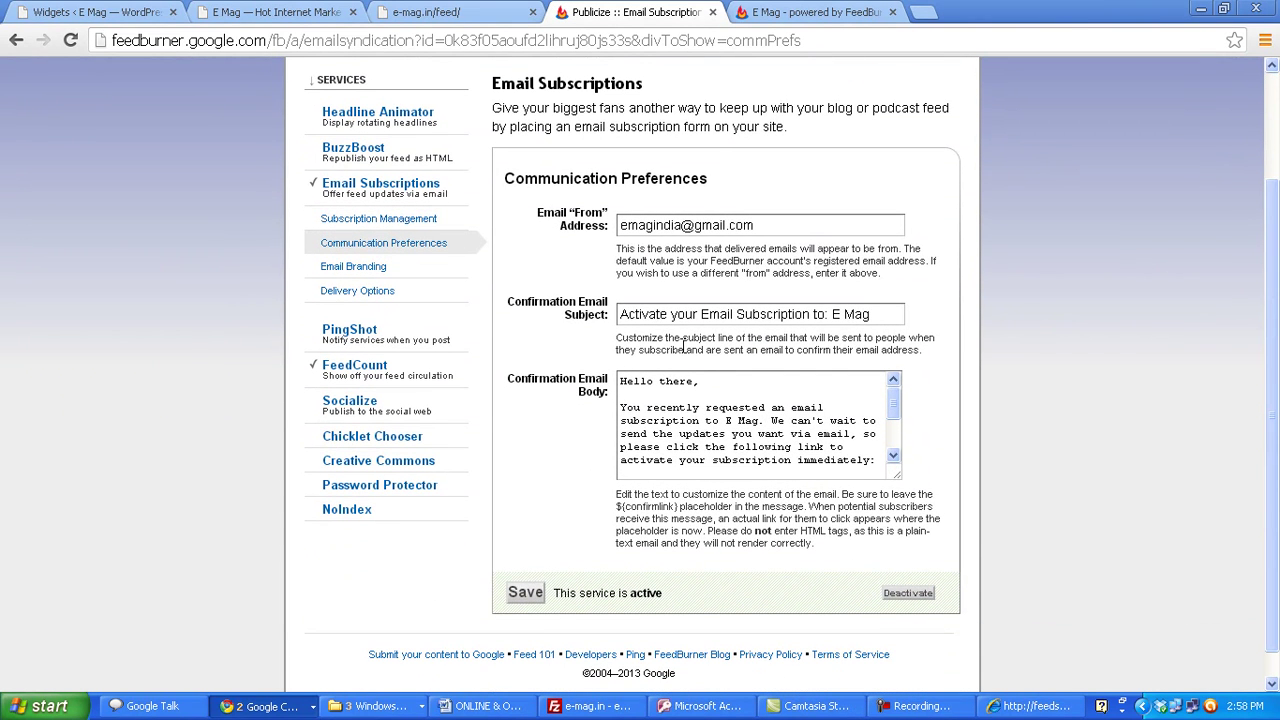
drag(871, 314, 615, 316)
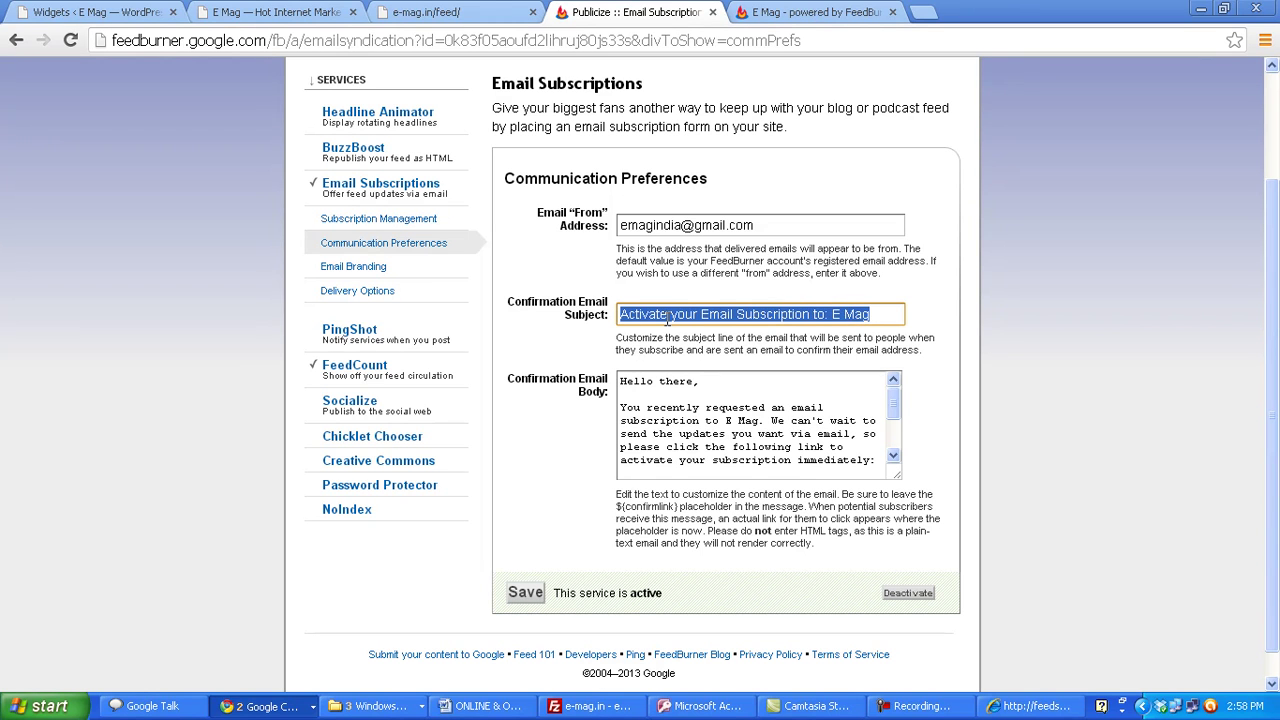
drag(895, 403, 900, 430)
drag(718, 405, 621, 403)
click(630, 413)
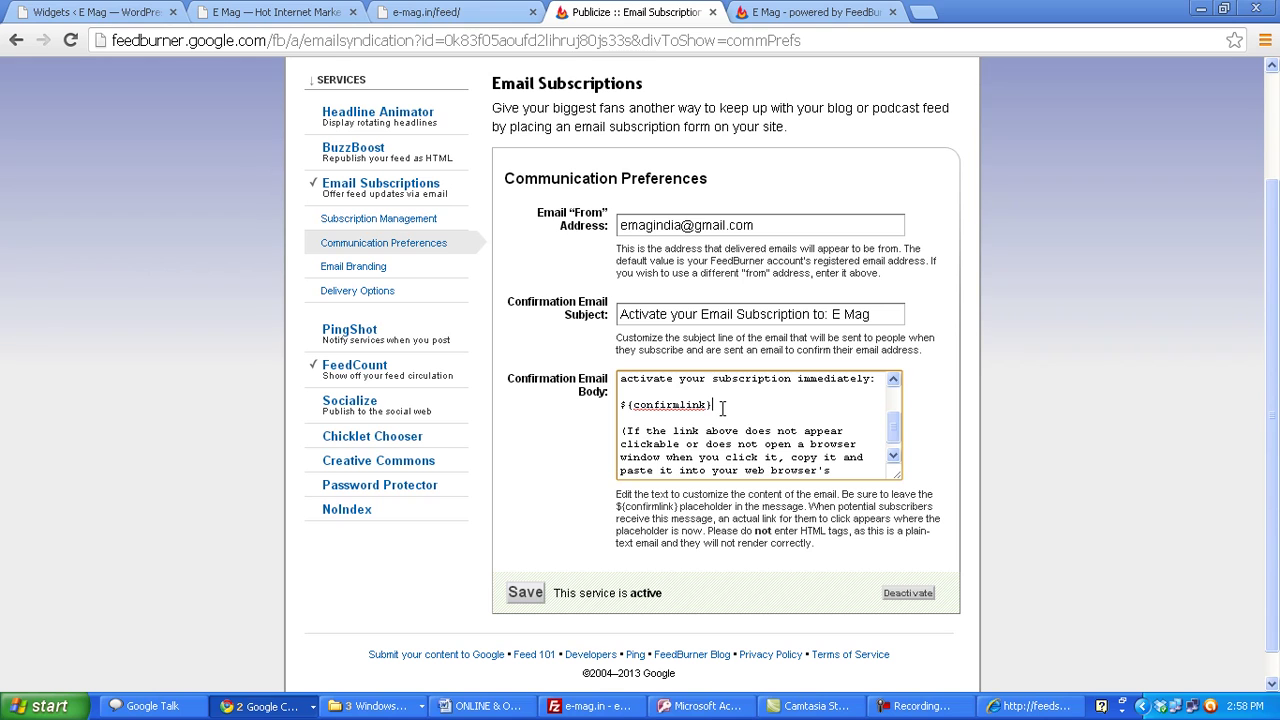
key(Return)
key(Return)
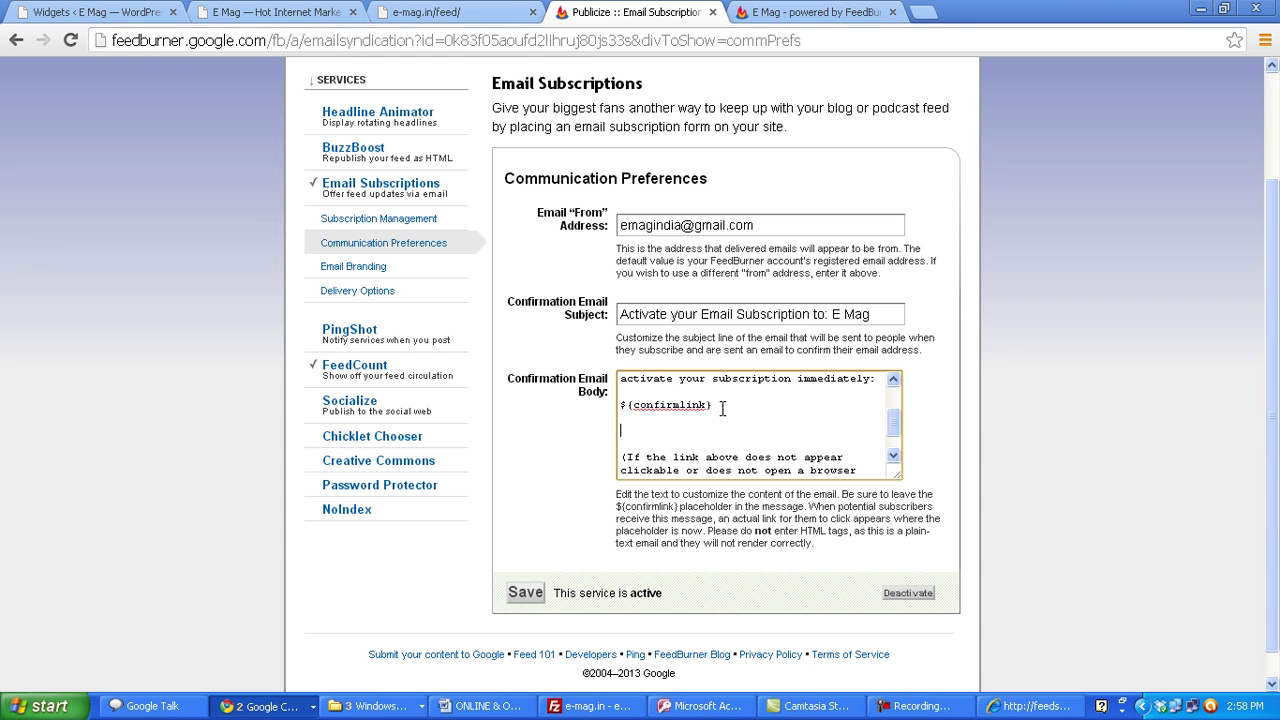
text(ttp://e-mag.in/freegift.pdf)
- Append '& download your FREE Gift!' to the confirmation email subject and save
click(889, 316)
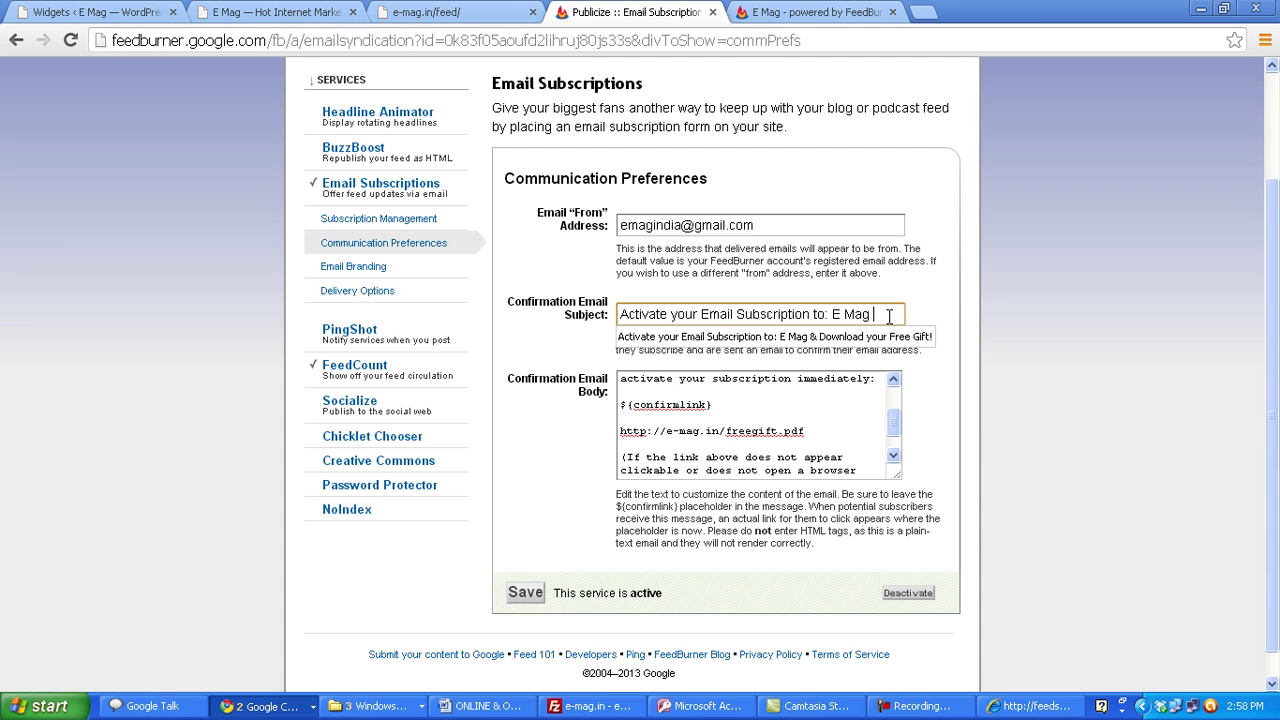
text(& downloa)
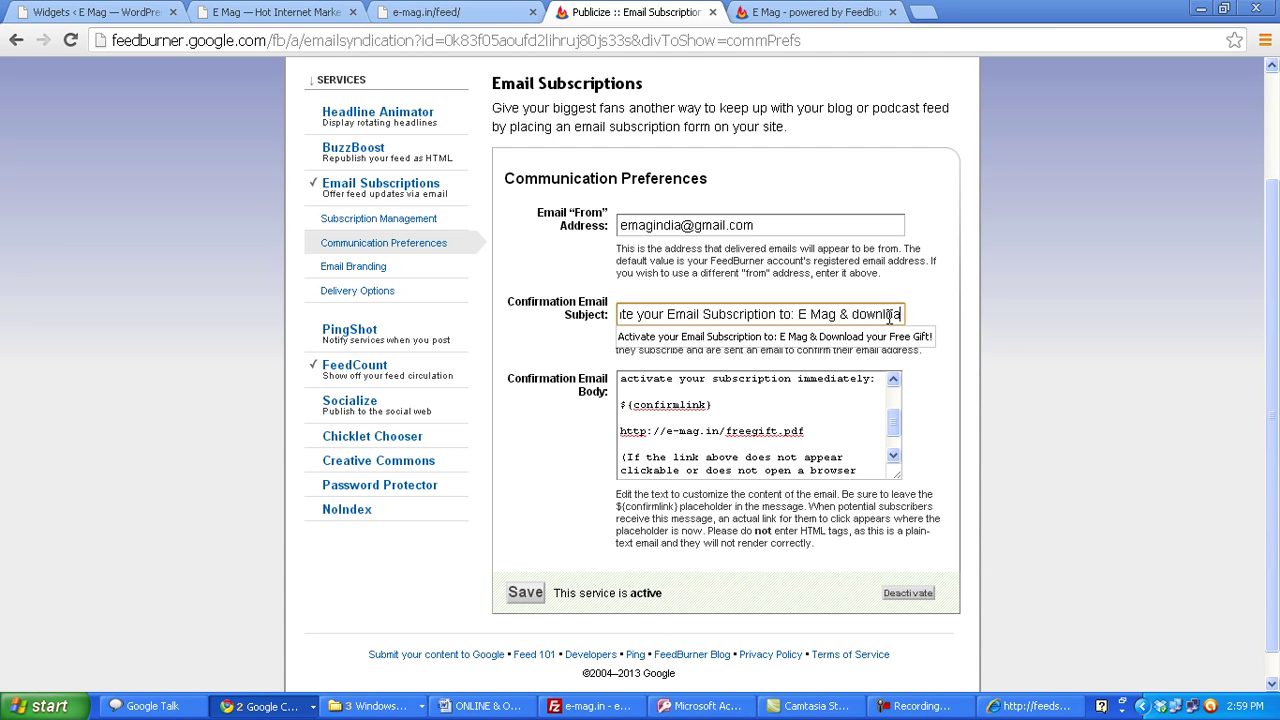
text(d your FREE Gift!)
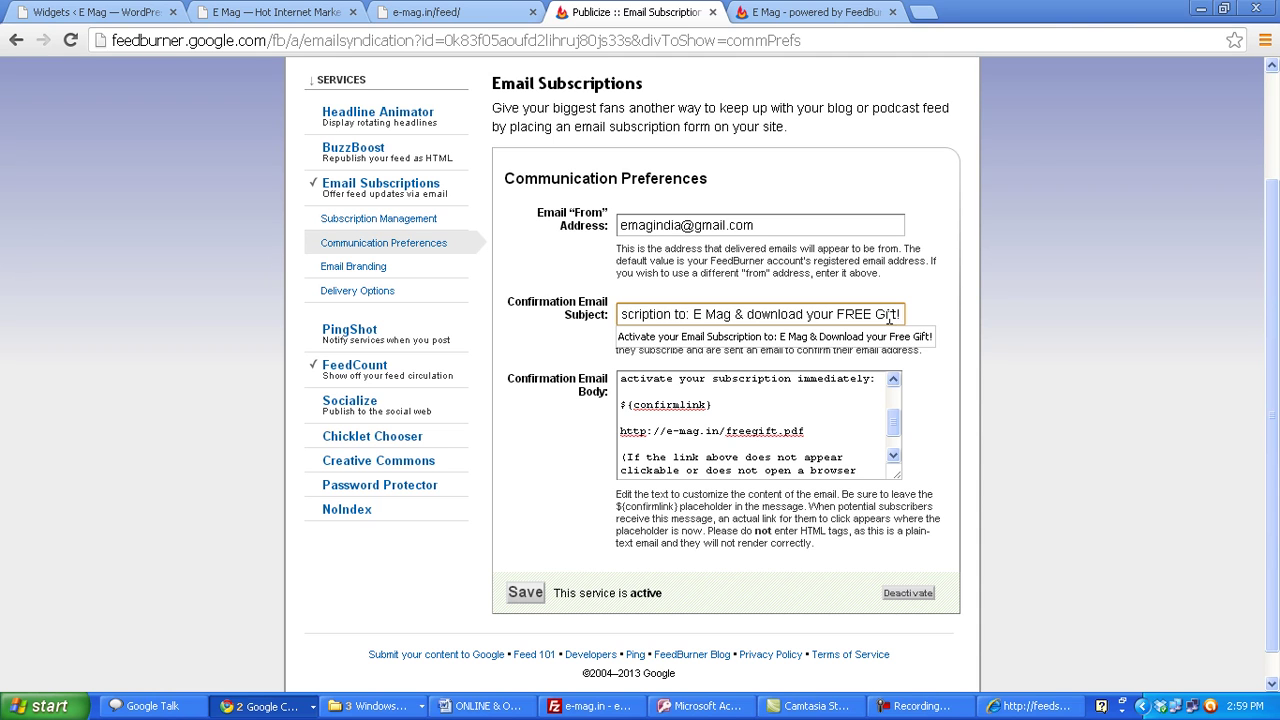
click(533, 593)
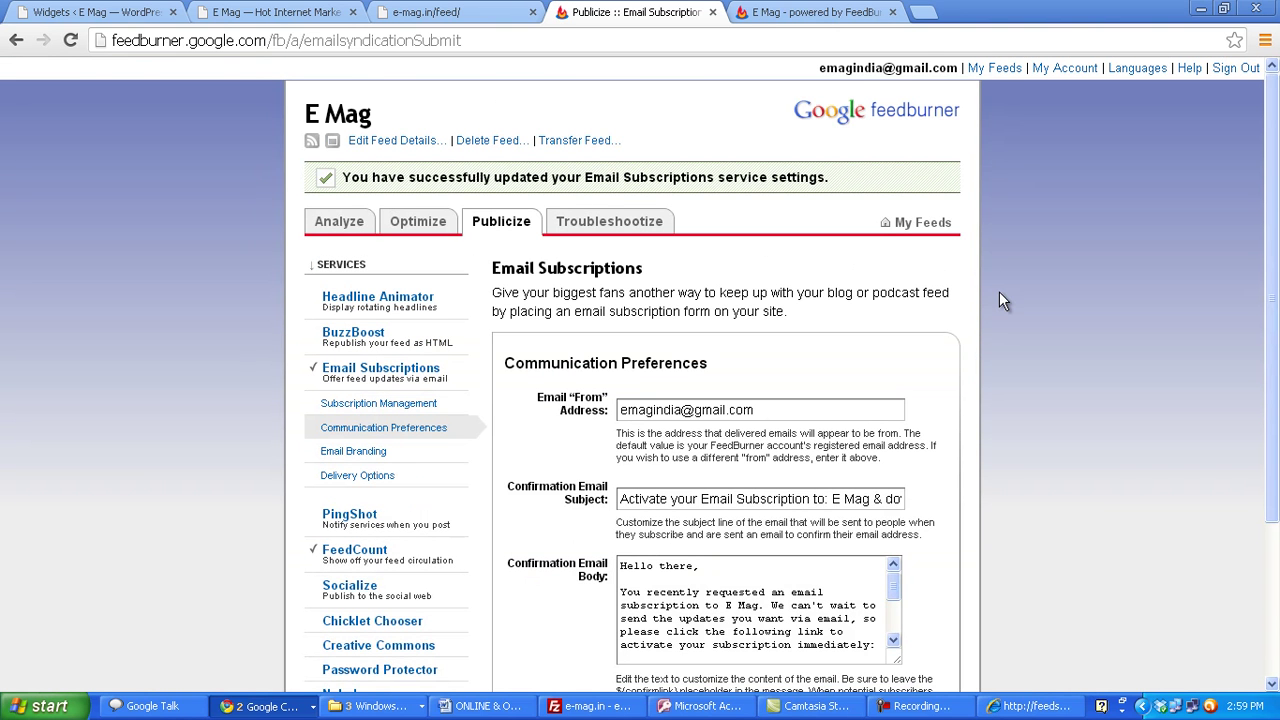
- Reload the e-mag.in feed, view the FeedBurner feed page, and return to WordPress Widgets
click(418, 8)
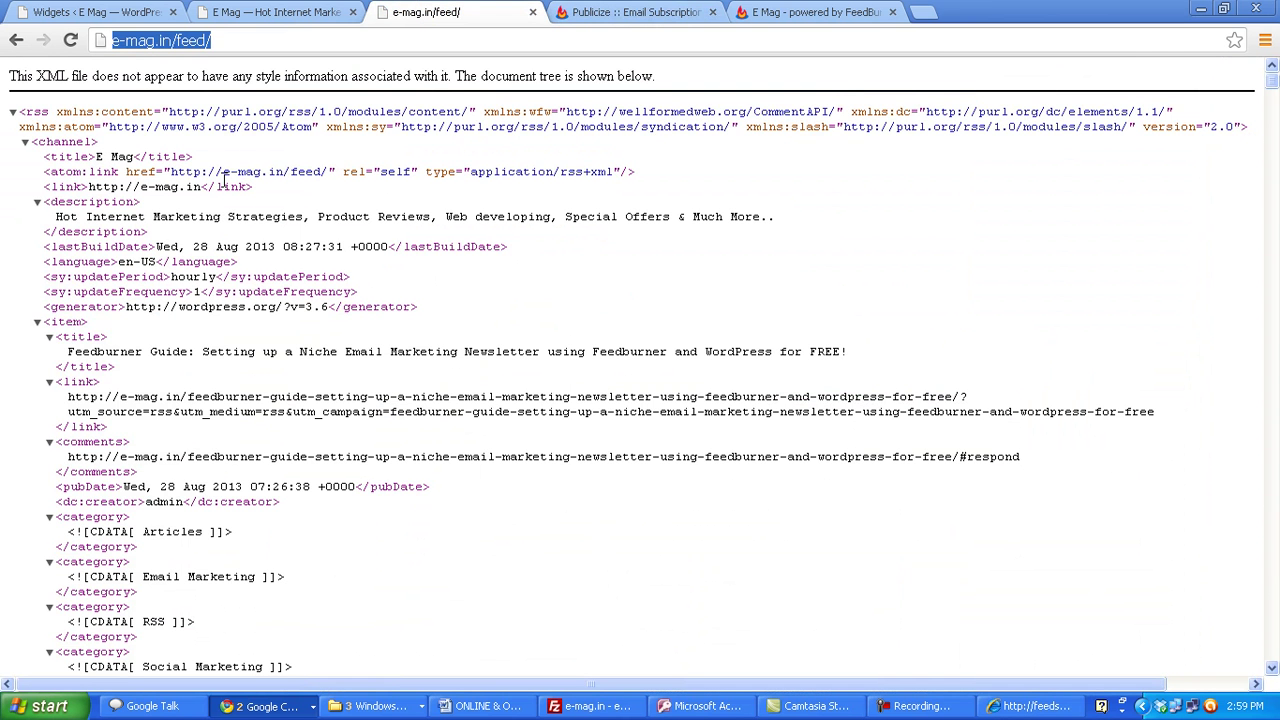
click(70, 41)
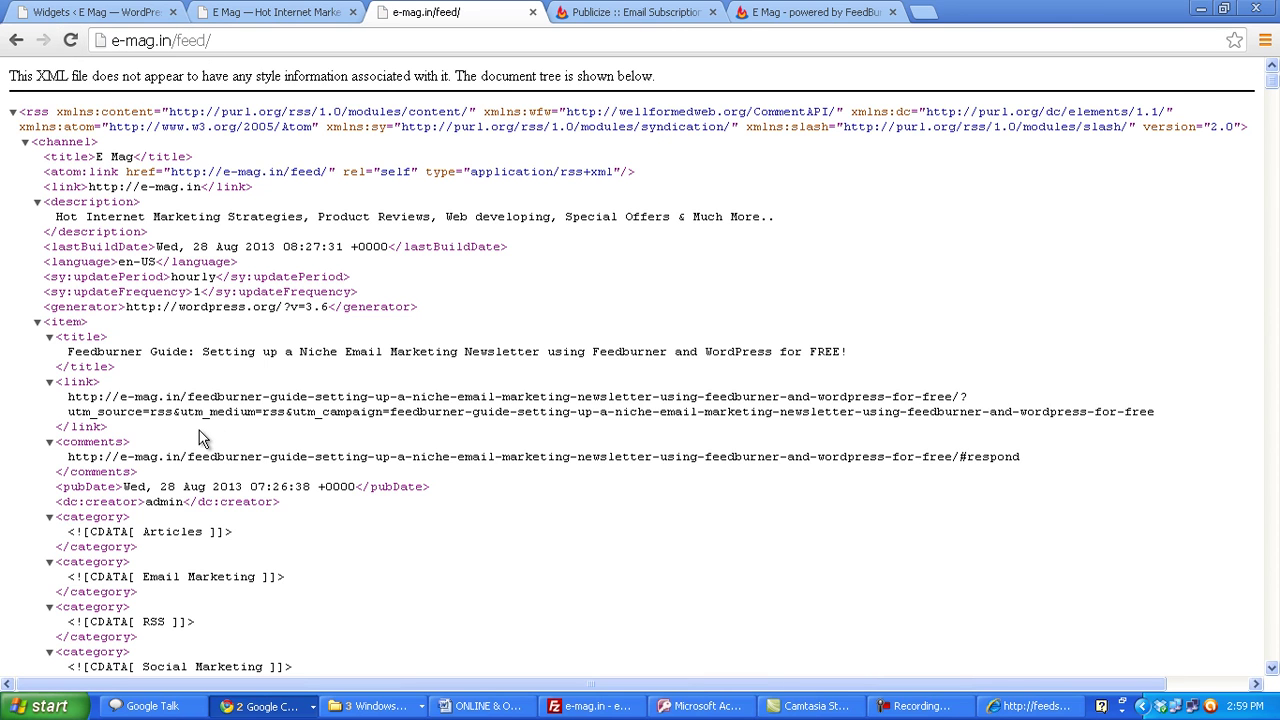
click(232, 40)
click(830, 12)
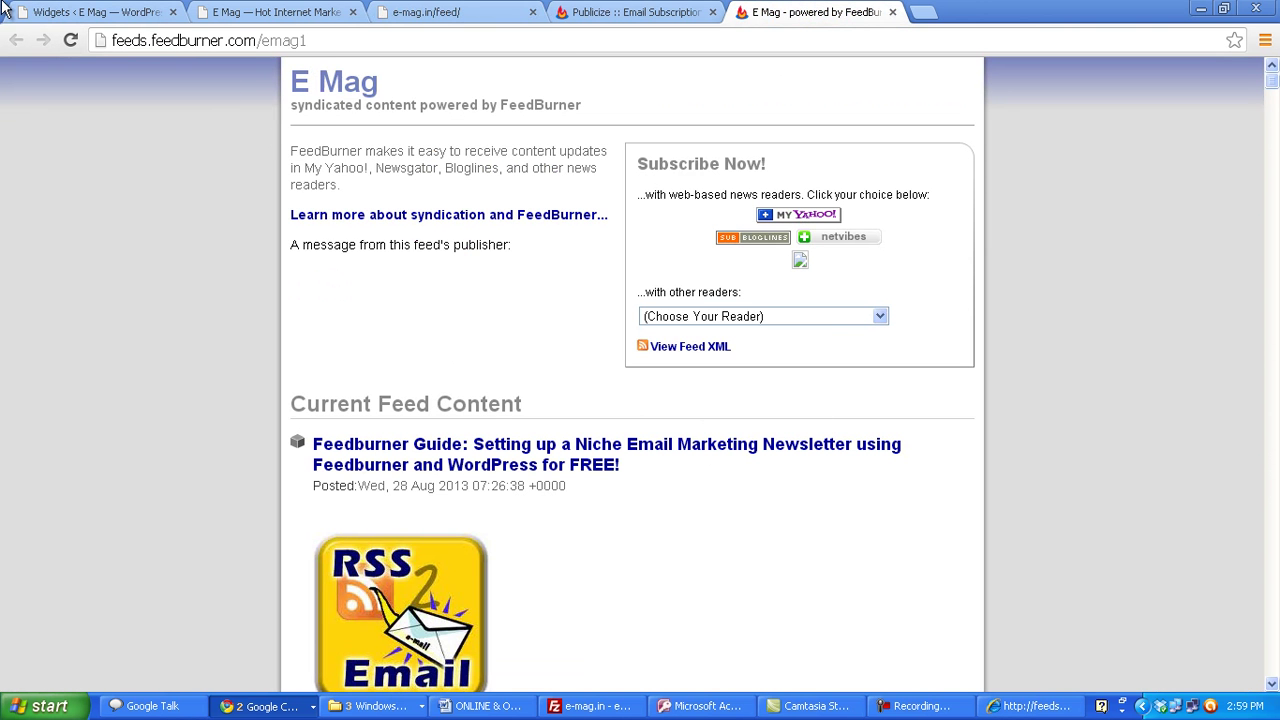
click(20, 12)
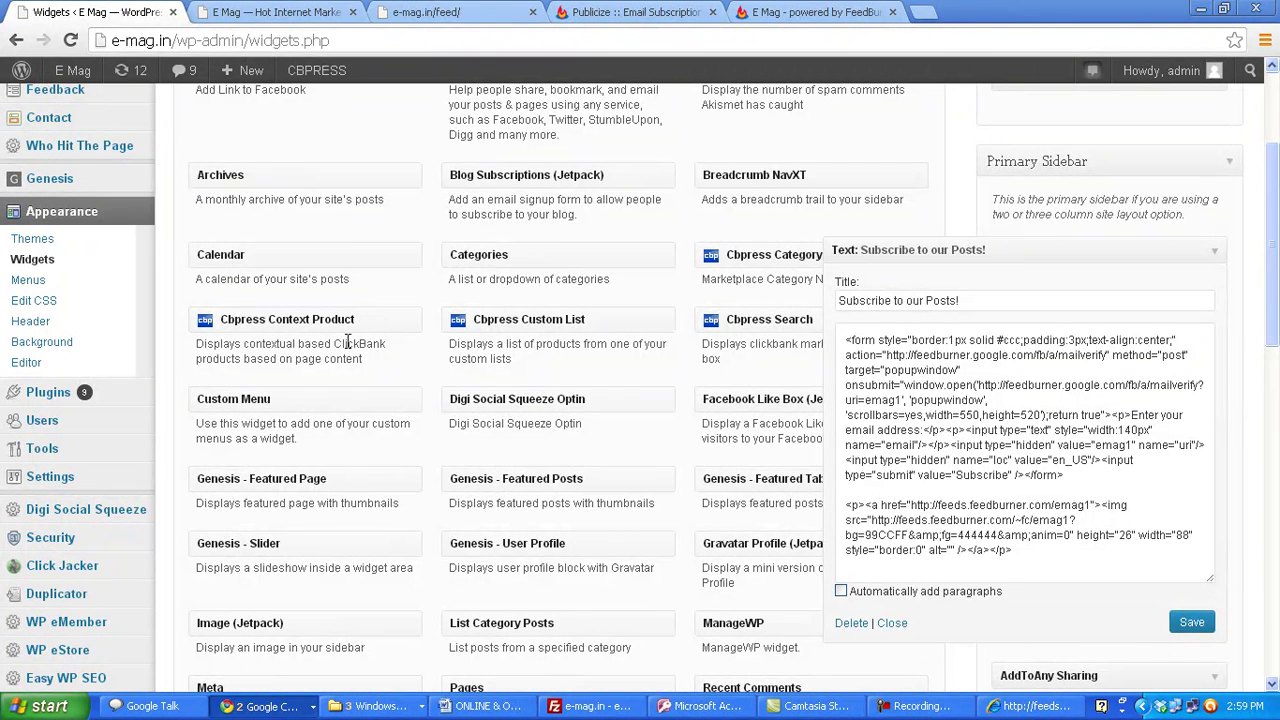
mouse_move(58, 400)
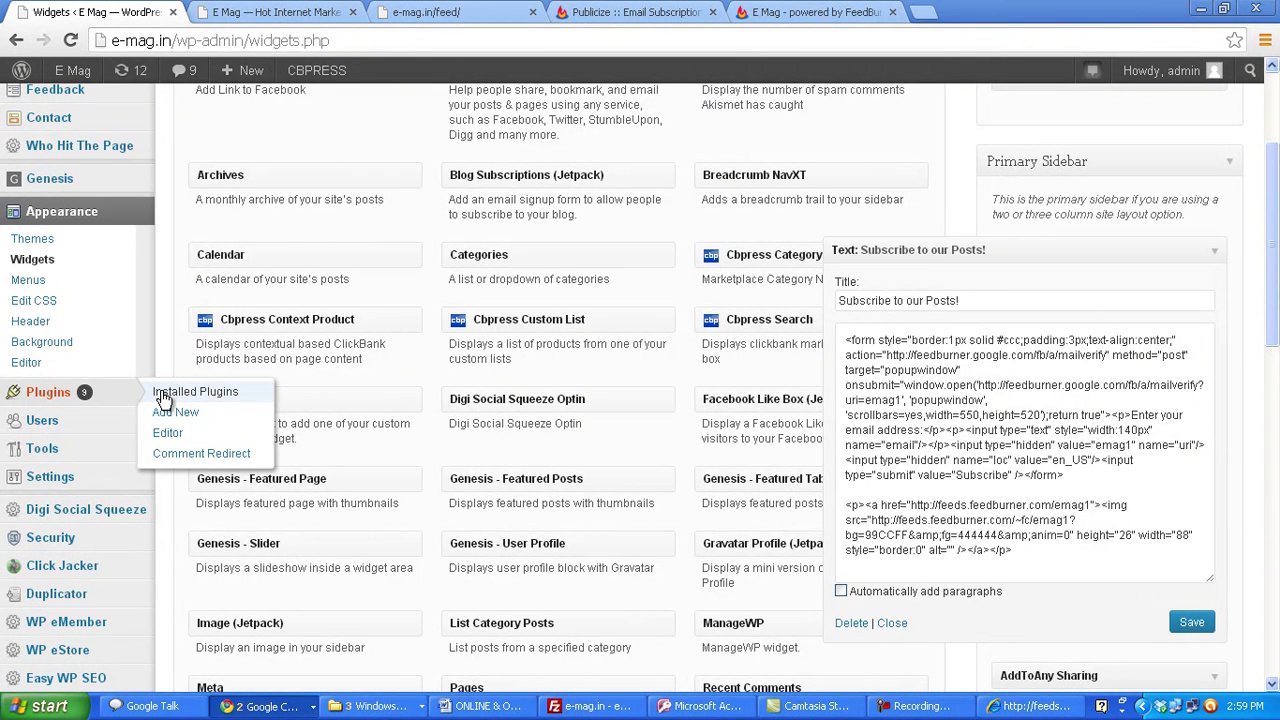
- Activate the FeedBurner FeedSmith plugin from the Installed Plugins list
click(161, 394)
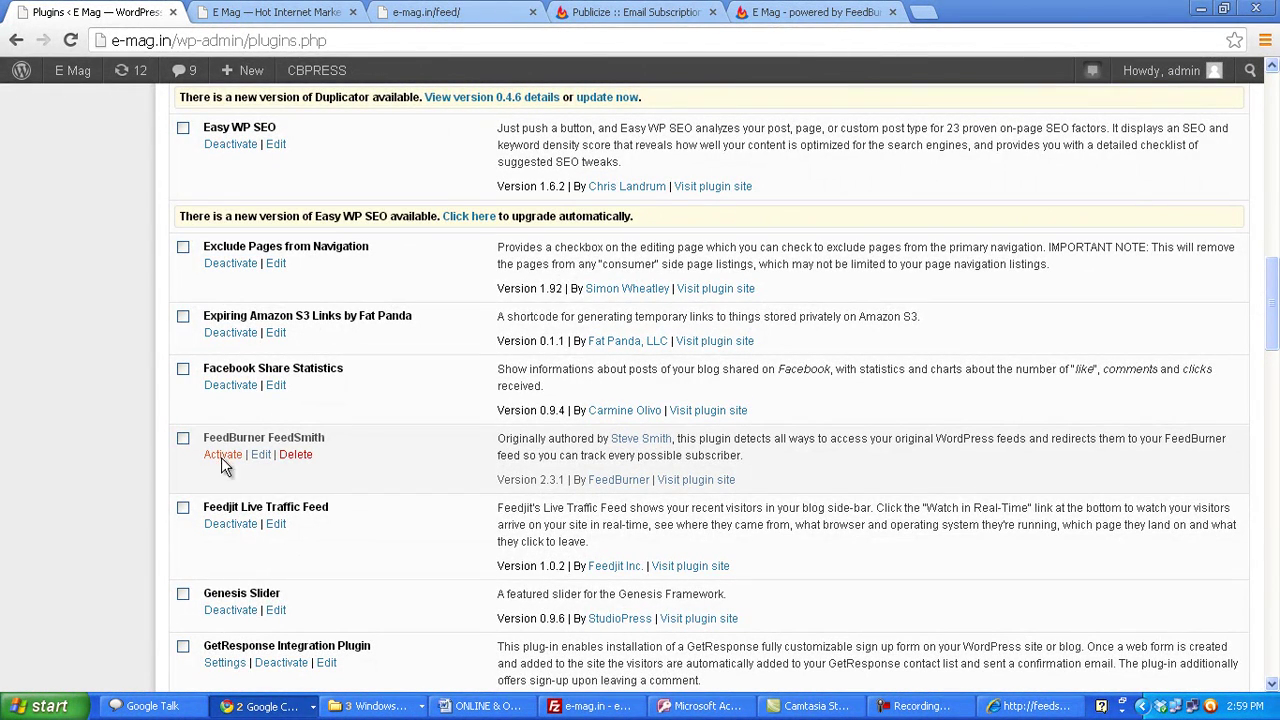
click(221, 456)
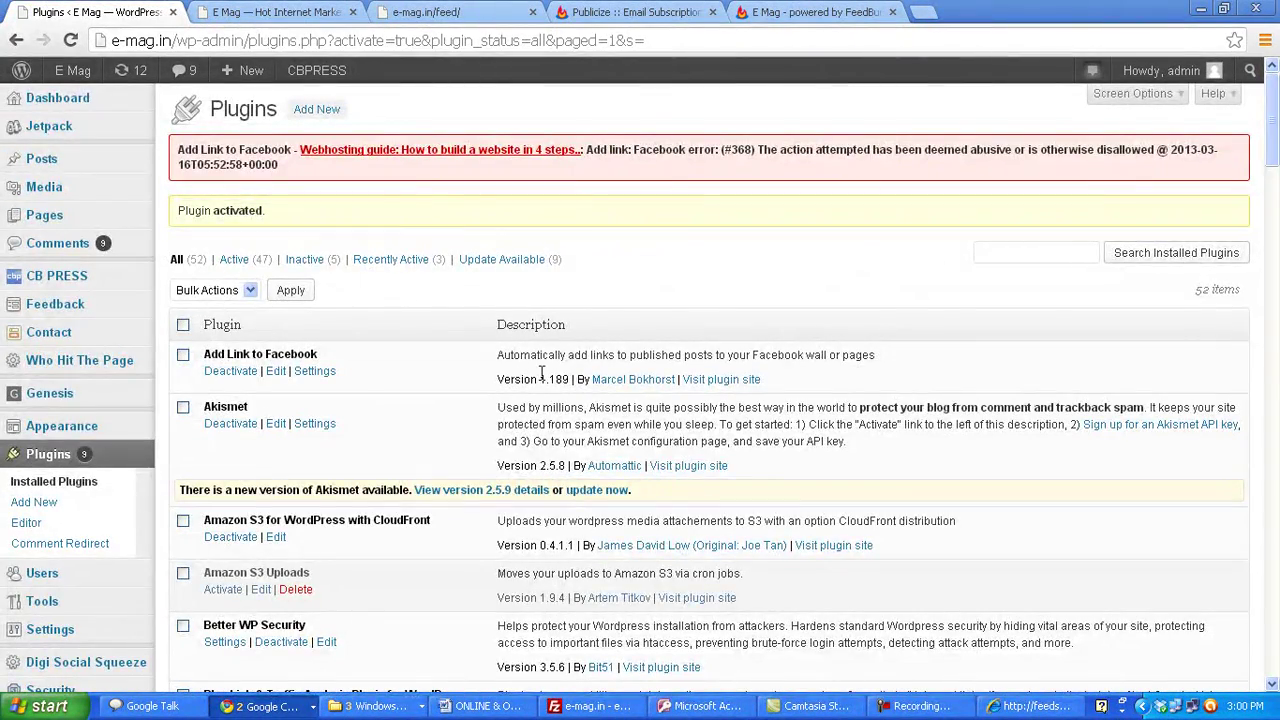
scroll(541, 374, down, 2)
- Open Settings > FeedBurner to reach FeedSmith's 'Set Up Your FeedBurner Feed' page
mouse_move(22, 455)
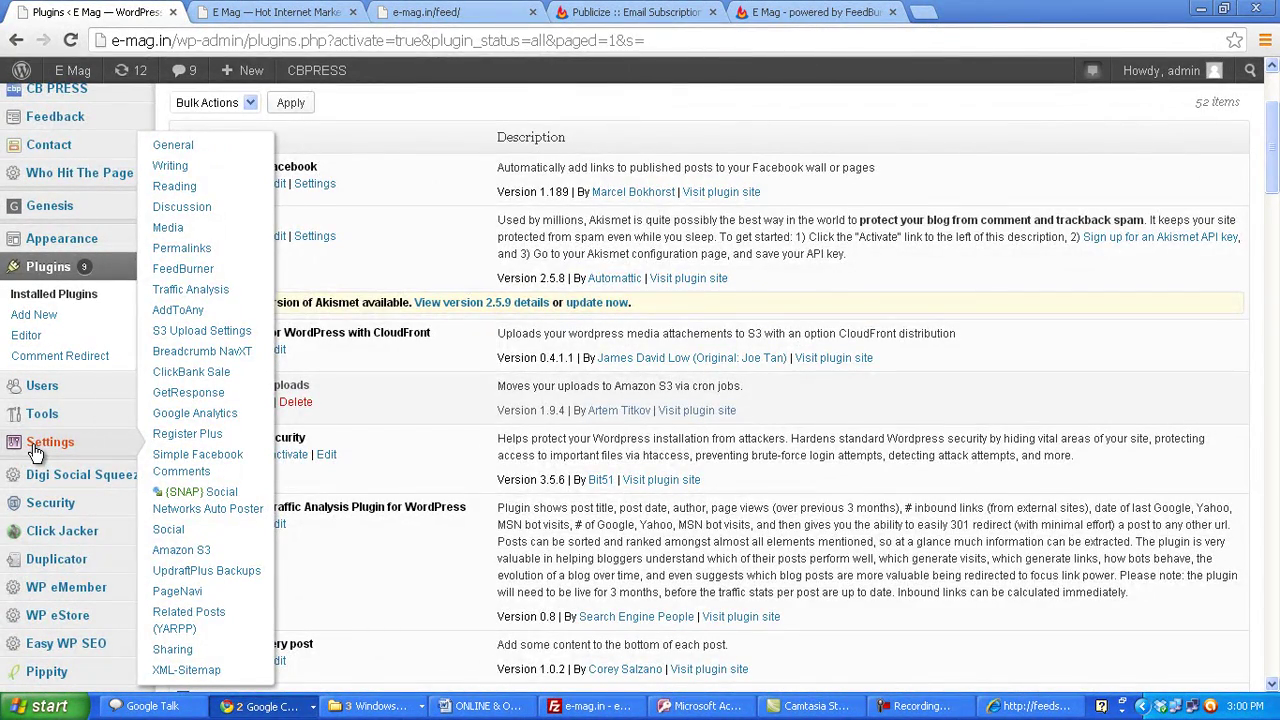
scroll(33, 452, down, 1)
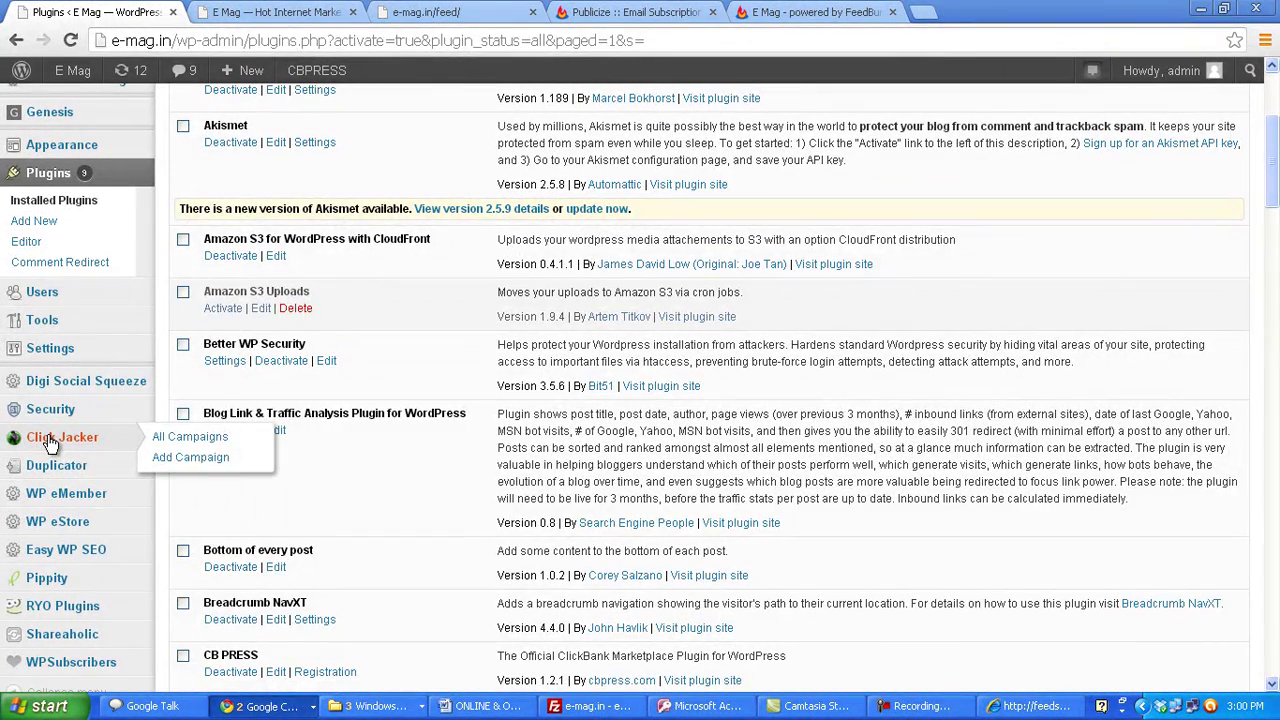
mouse_move(72, 350)
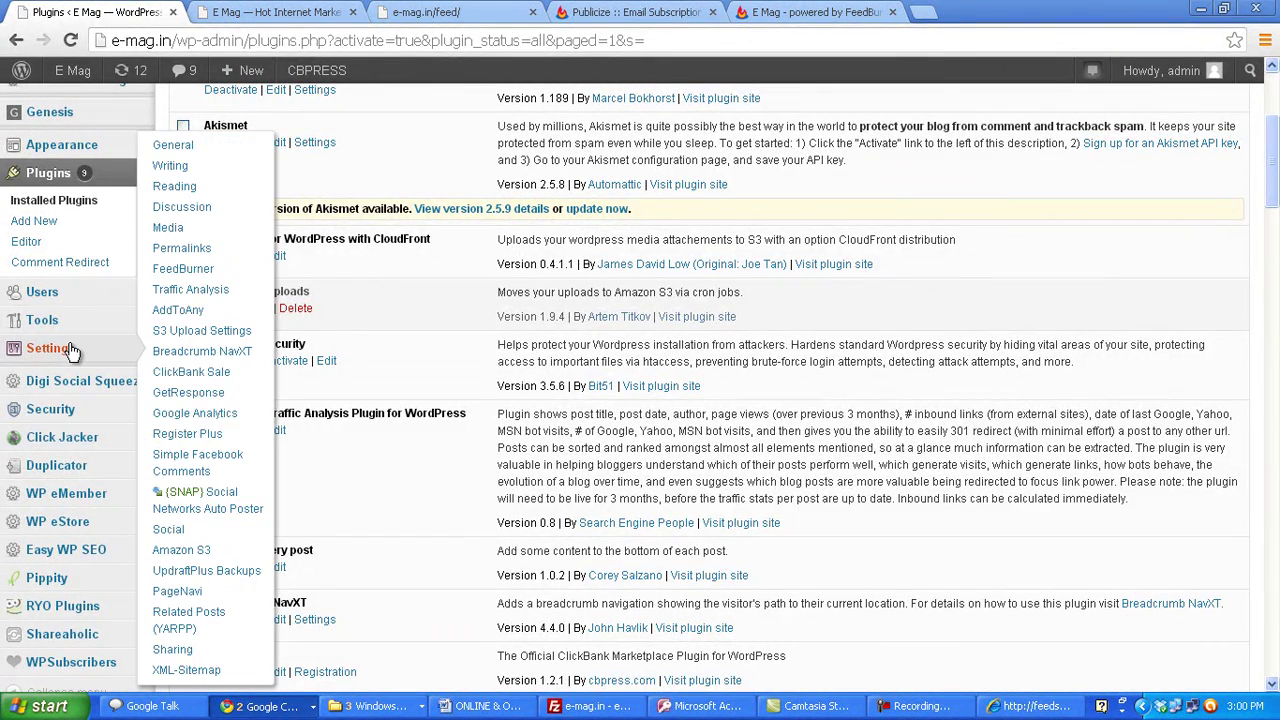
mouse_move(60, 328)
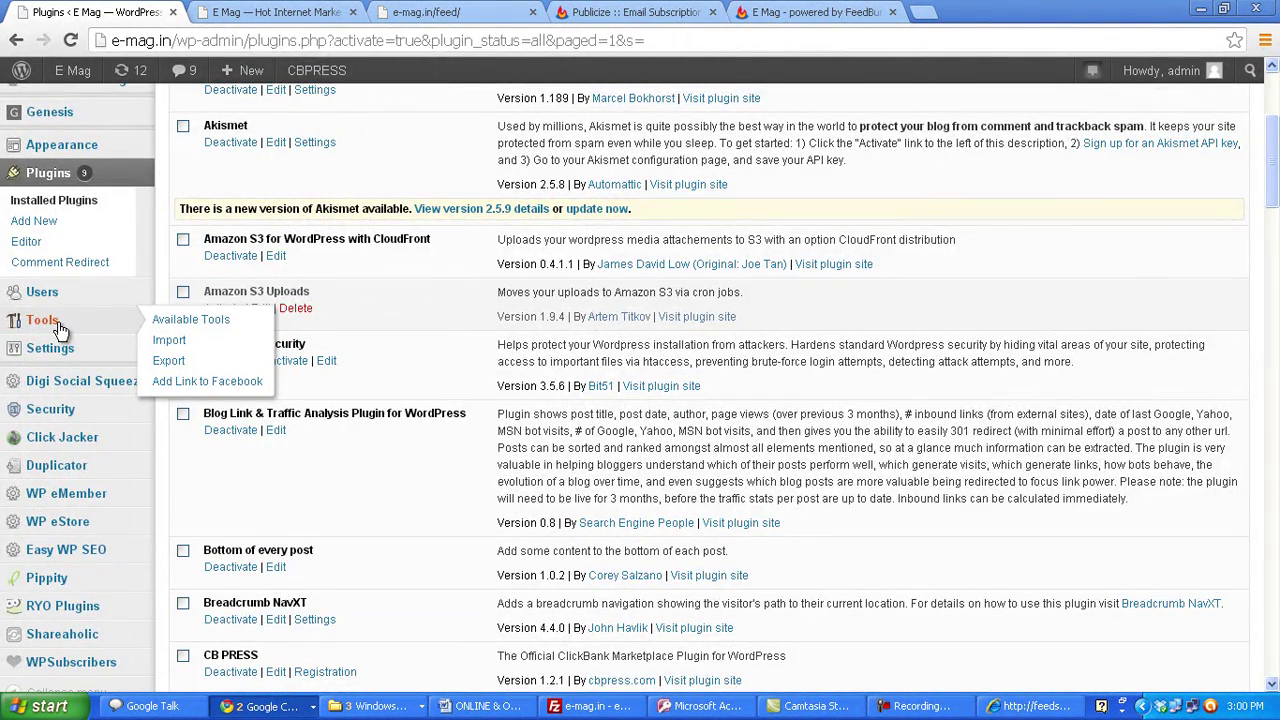
scroll(60, 328, down, 2)
mouse_move(58, 165)
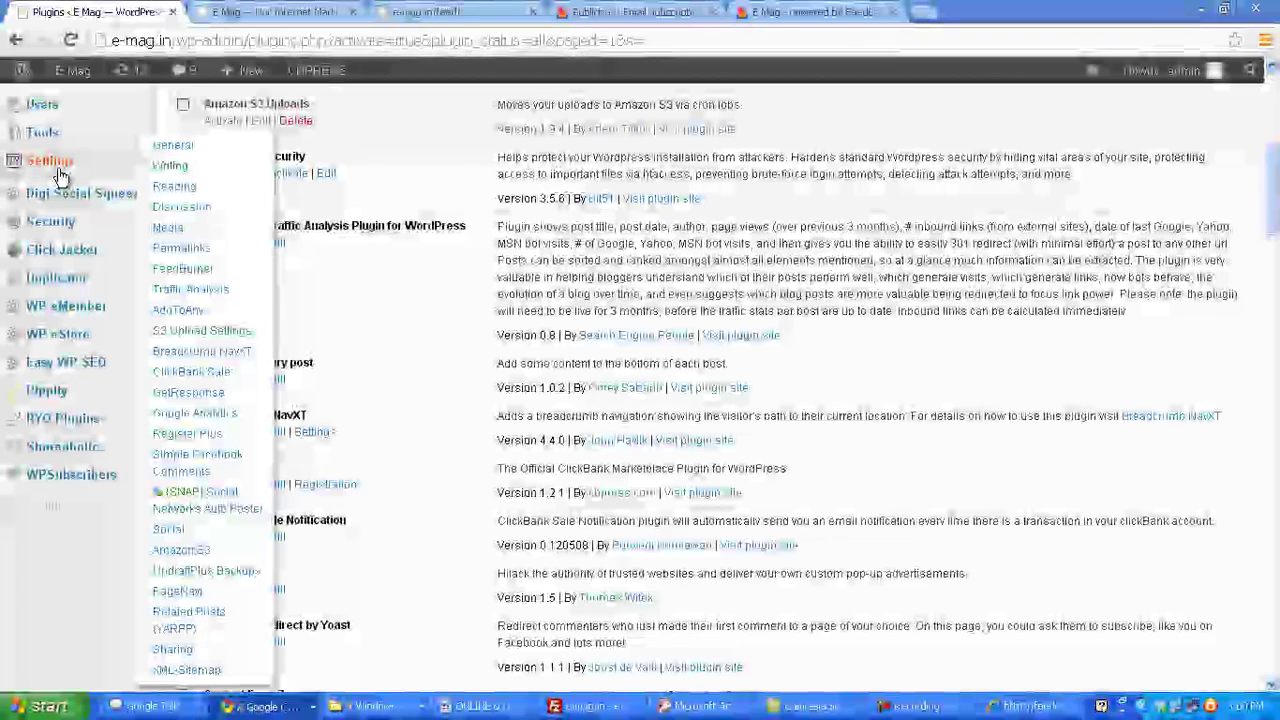
click(200, 278)
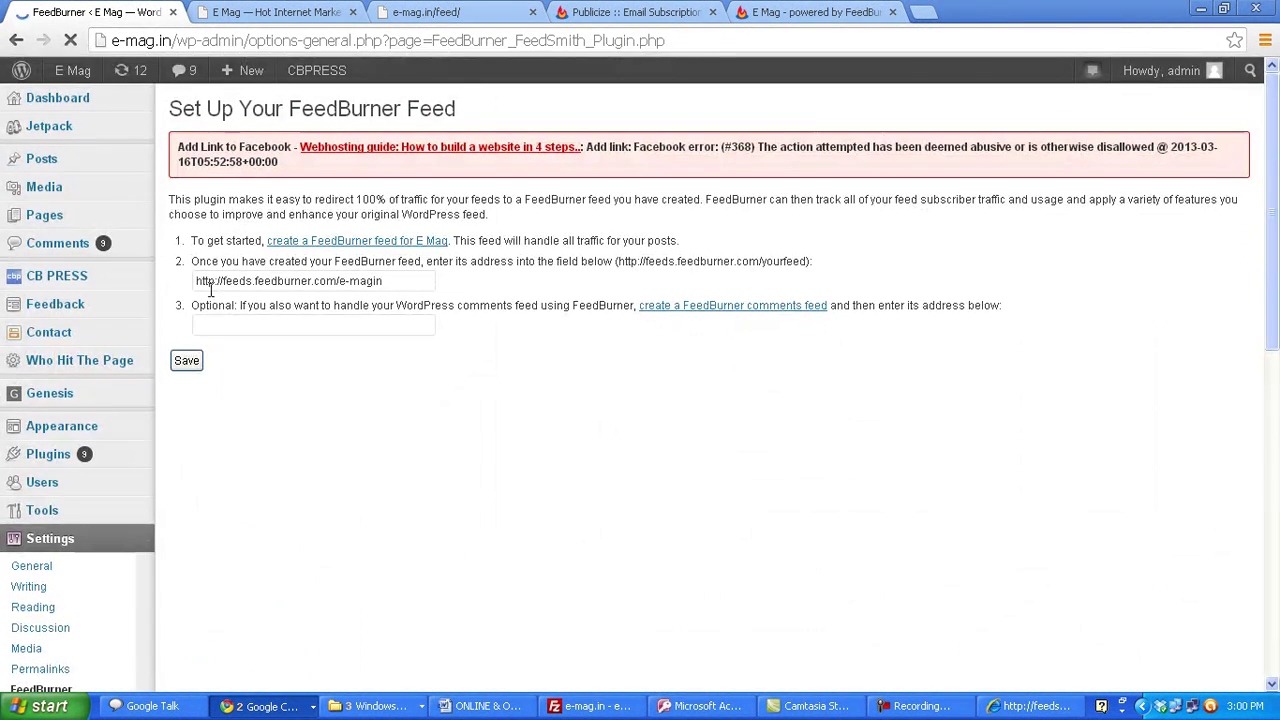
- Check the e-magin feed address on the FeedBurner feed page
click(838, 10)
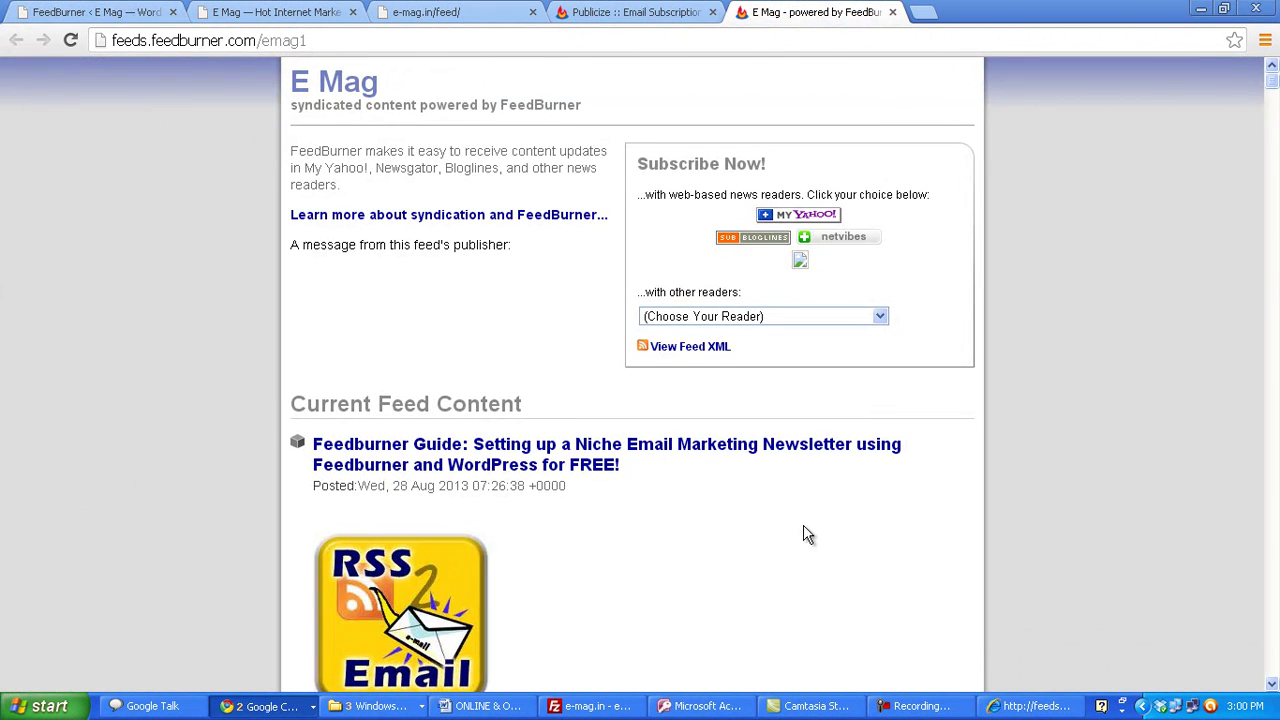
click(268, 42)
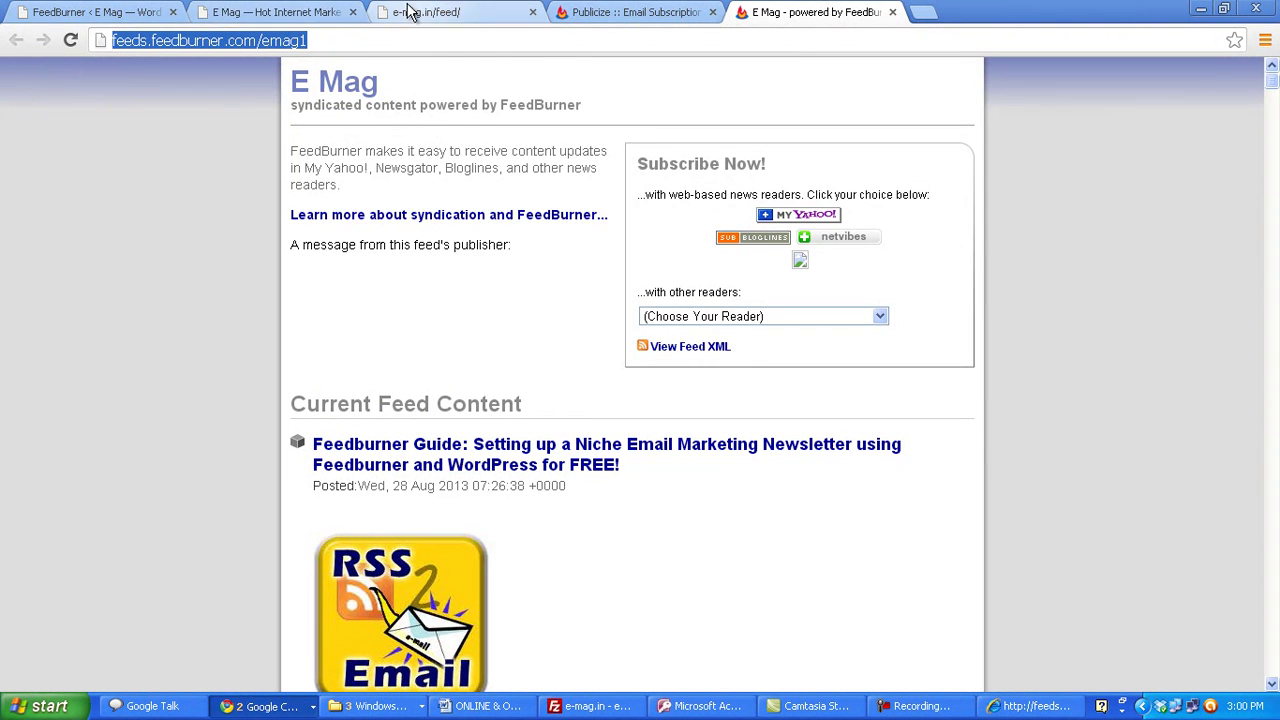
click(88, 10)
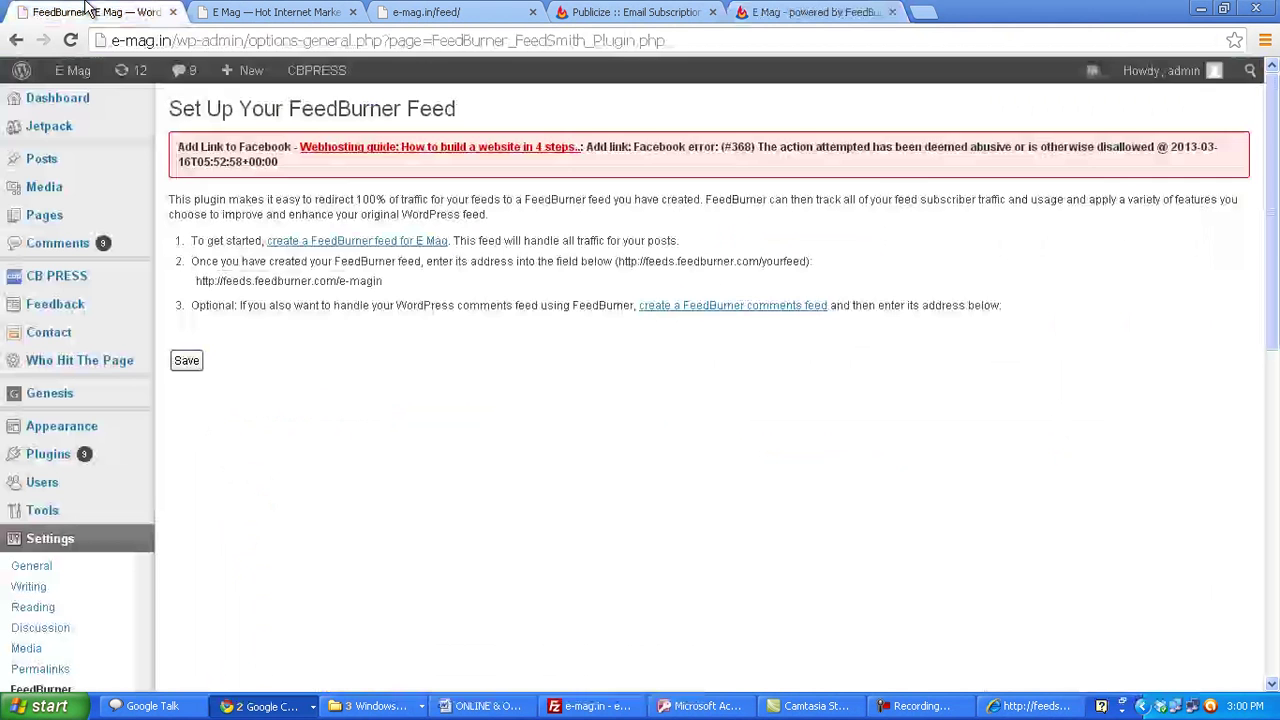
drag(403, 280, 162, 276)
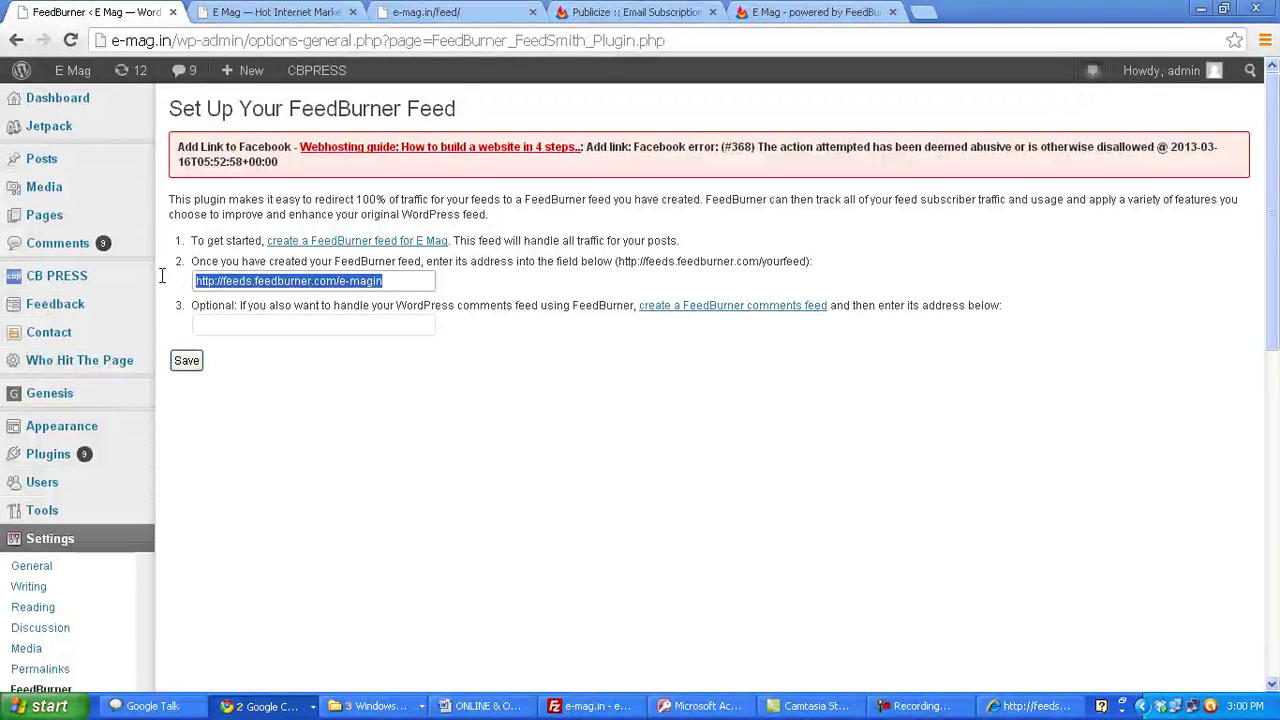
click(407, 282)
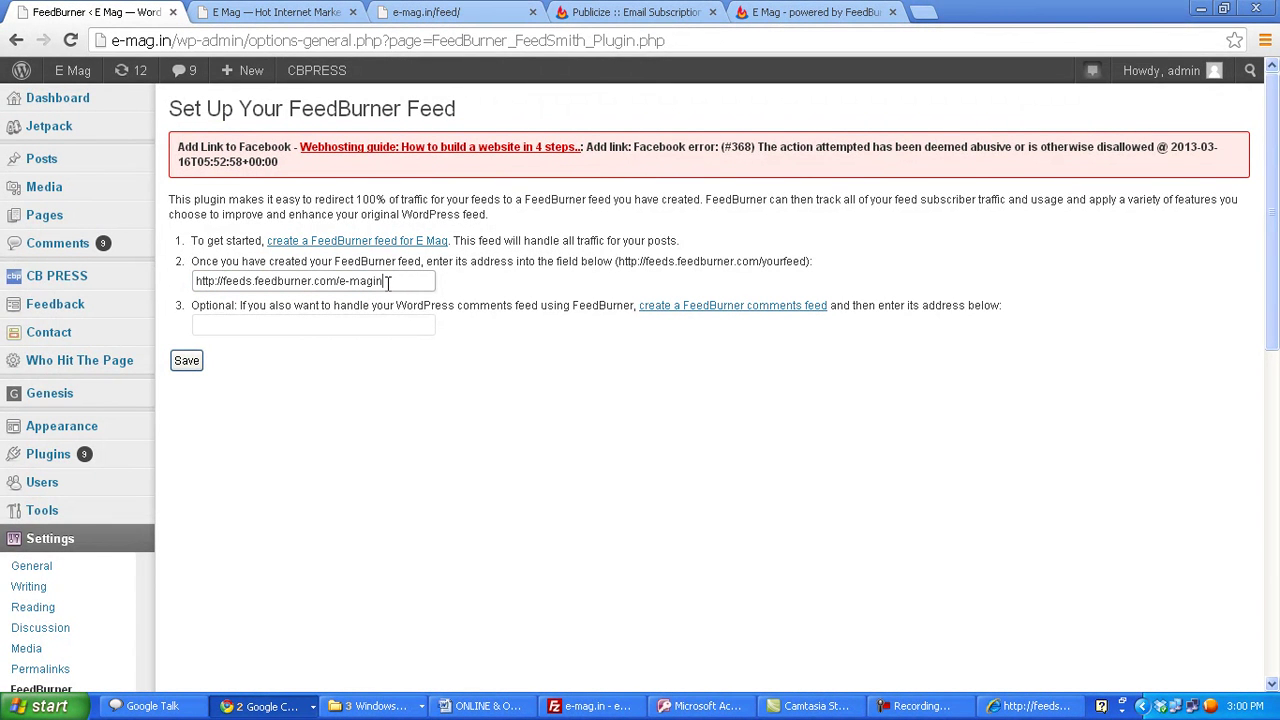
drag(388, 282, 349, 282)
click(403, 282)
click(188, 362)
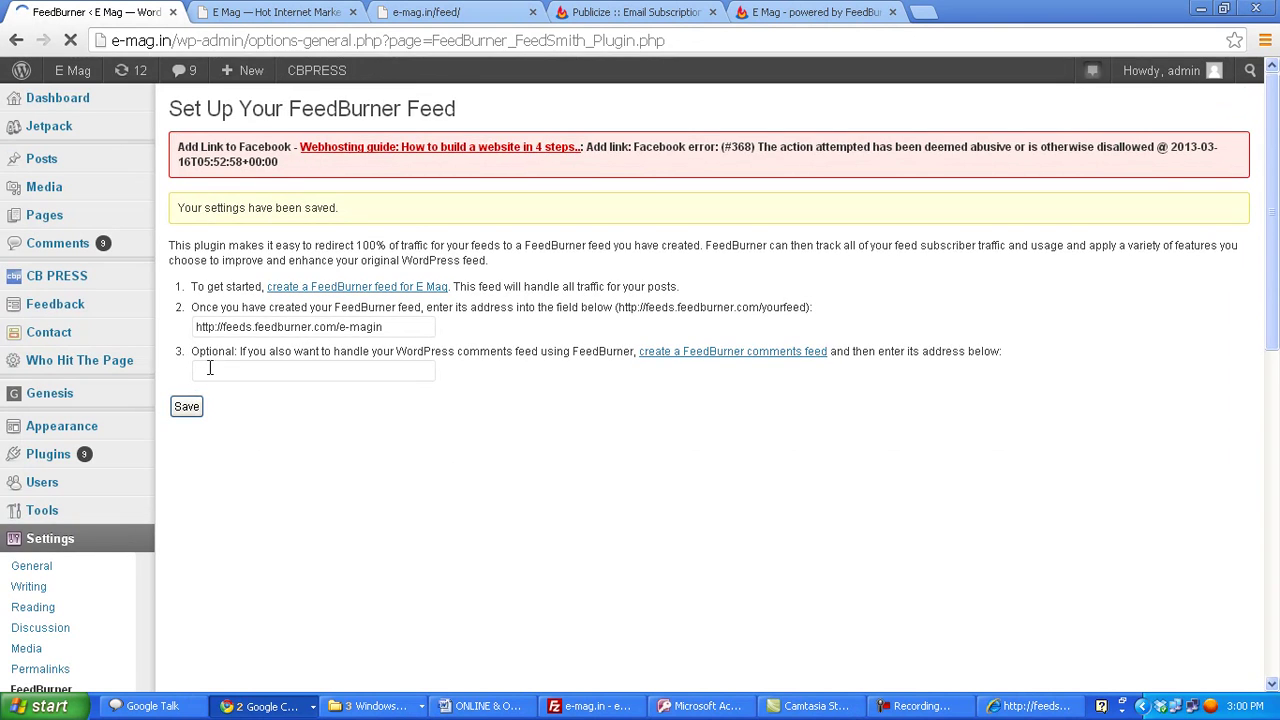
- Reload the e-mag.in/feed/ tab twice to confirm it redirects to the E Mag FeedBurner feed at feeds.feedburner.com/emag1
click(458, 11)
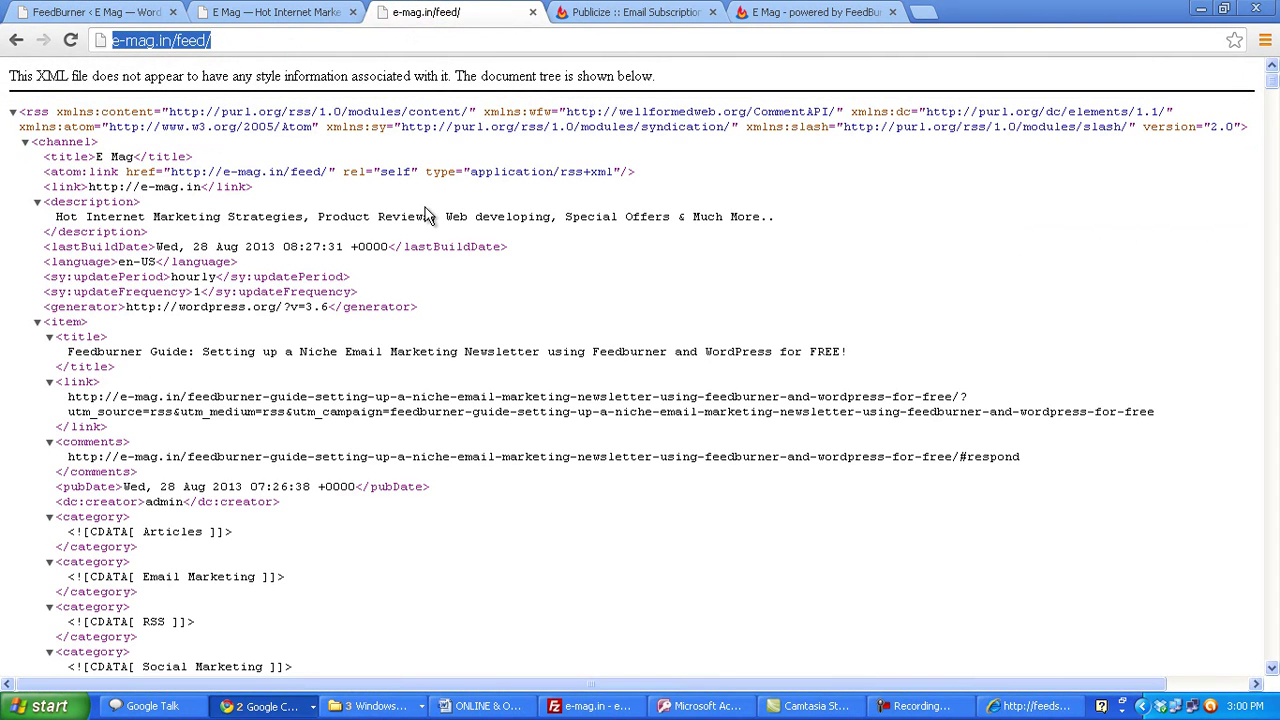
click(810, 11)
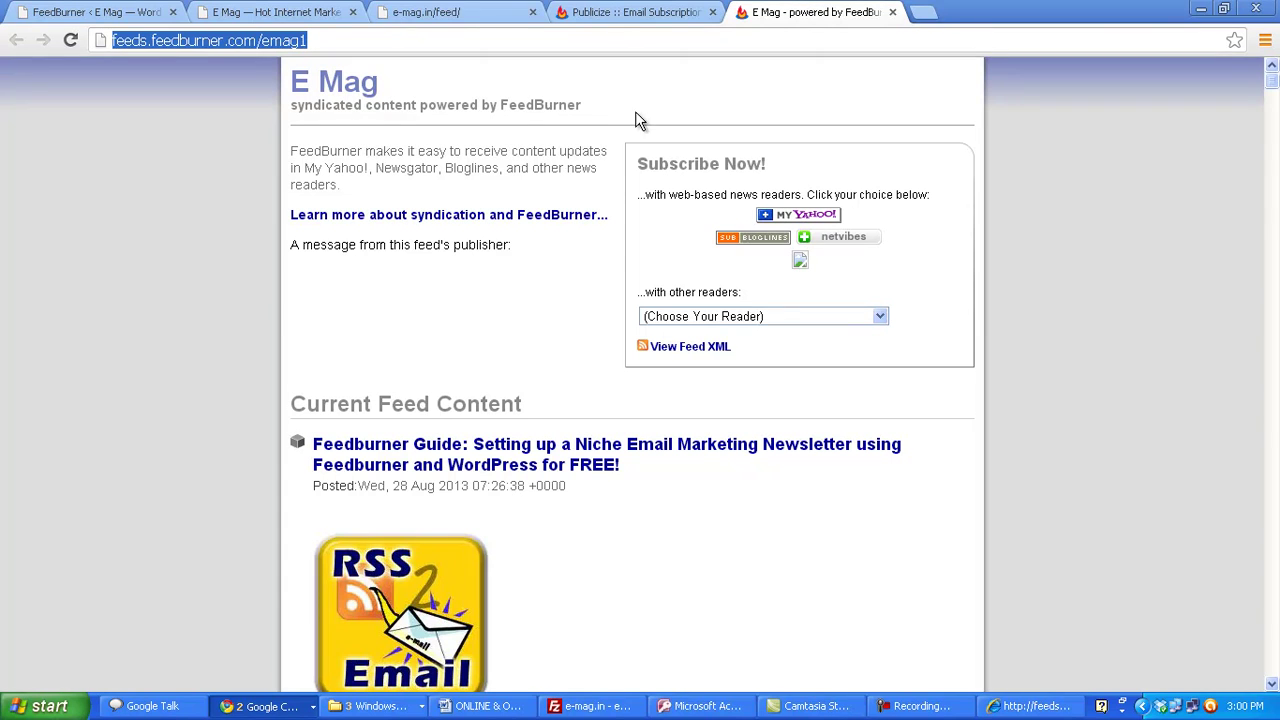
click(440, 13)
click(71, 39)
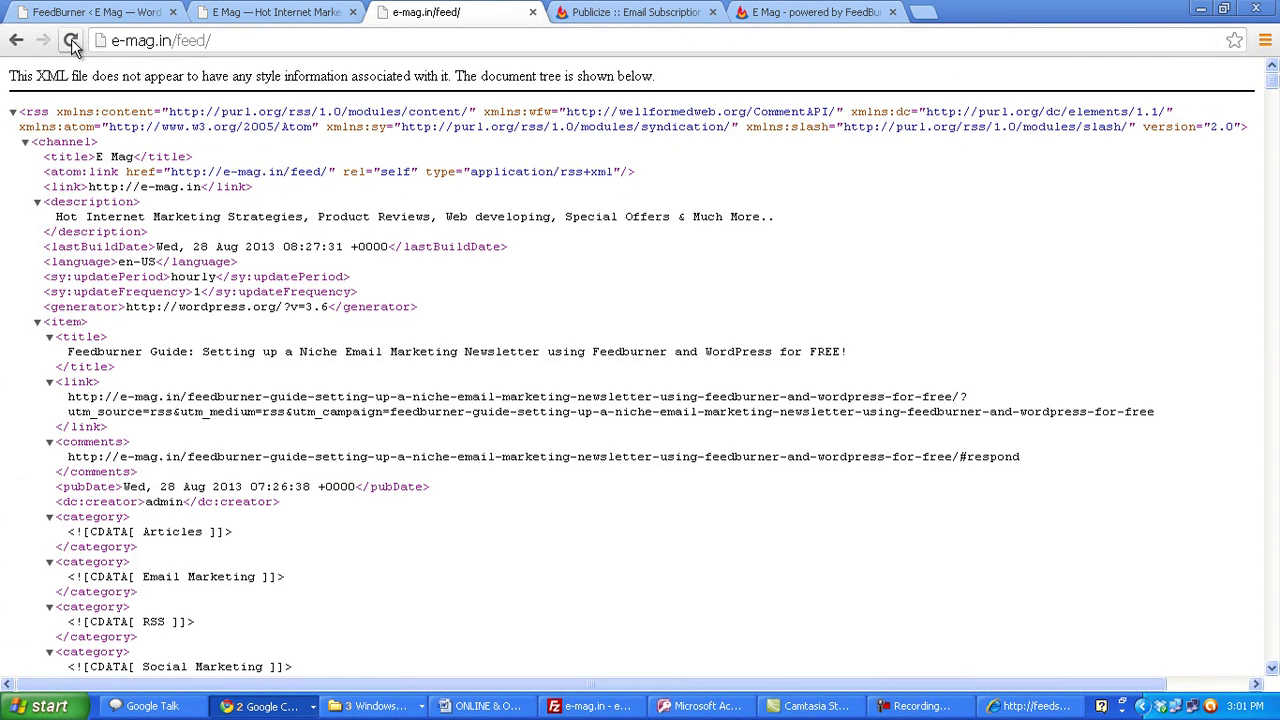
click(71, 39)
click(810, 12)
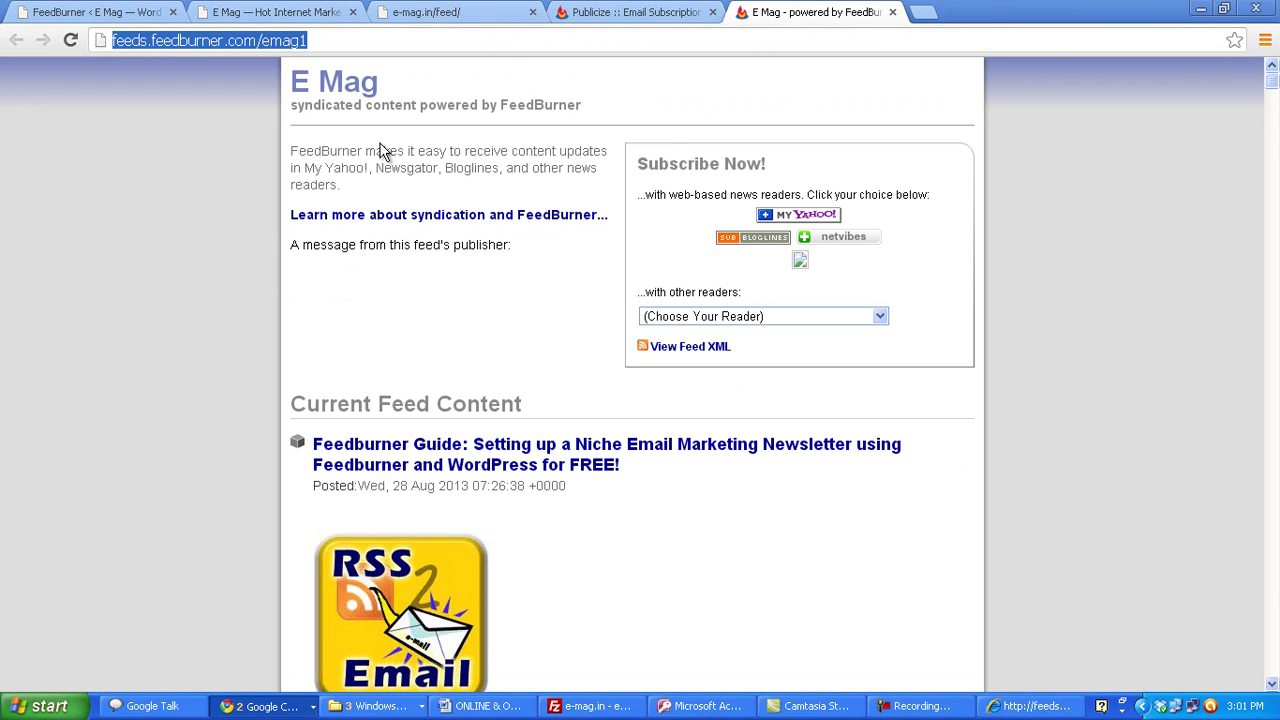